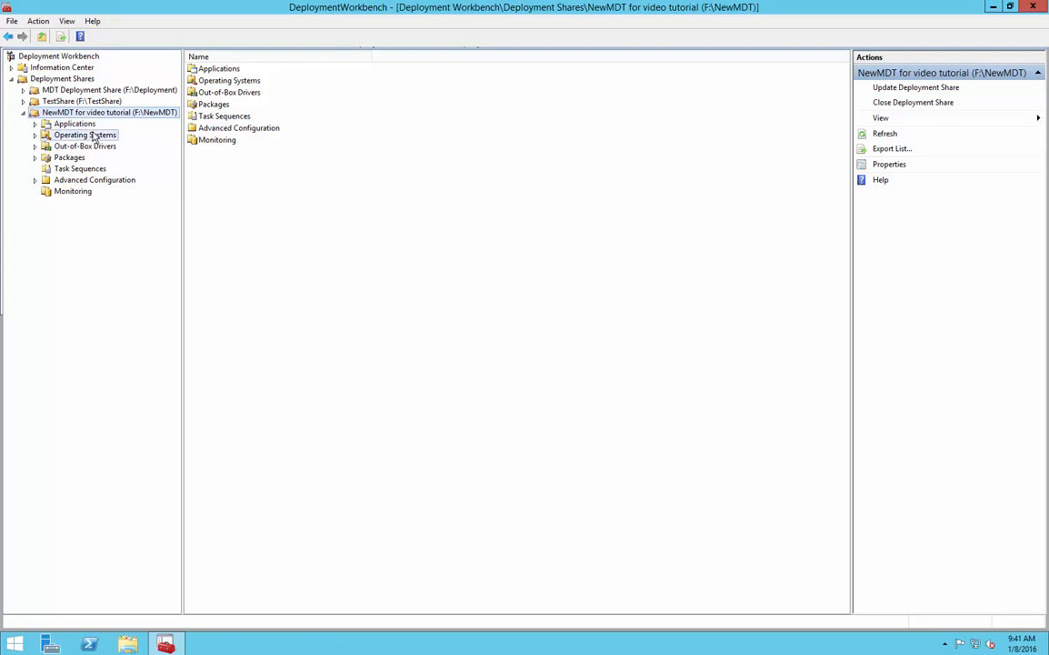
Create a folder named "Office Build 8.1" under Task Sequences in the NewMDT for video tutorial share
{"action": "left_click", "coordinate": [102, 146]}
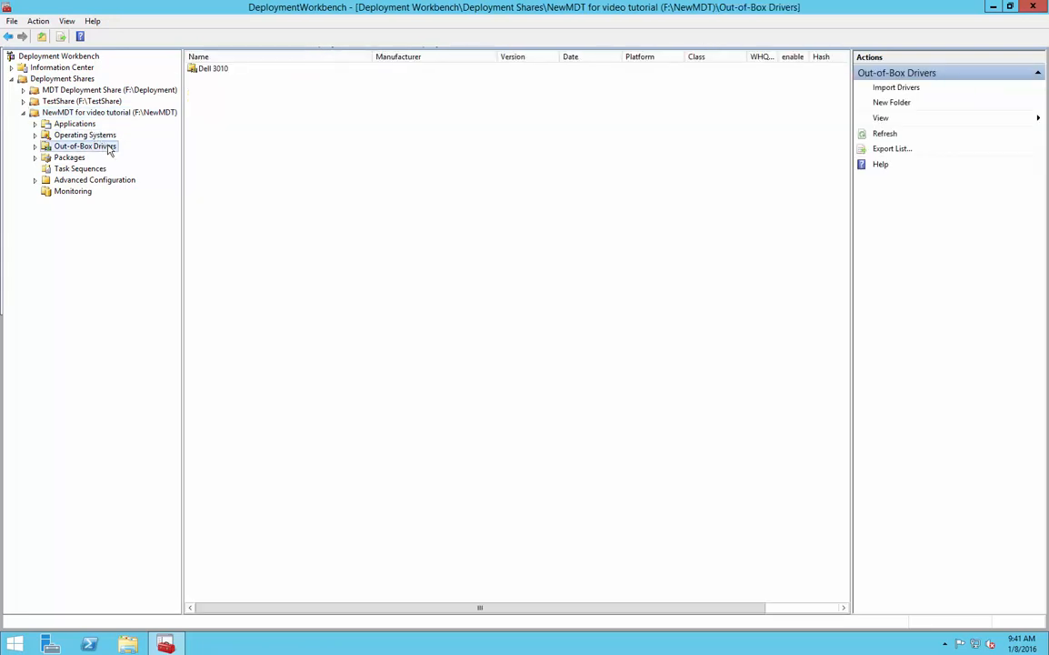
{"action": "left_click", "coordinate": [147, 113]}
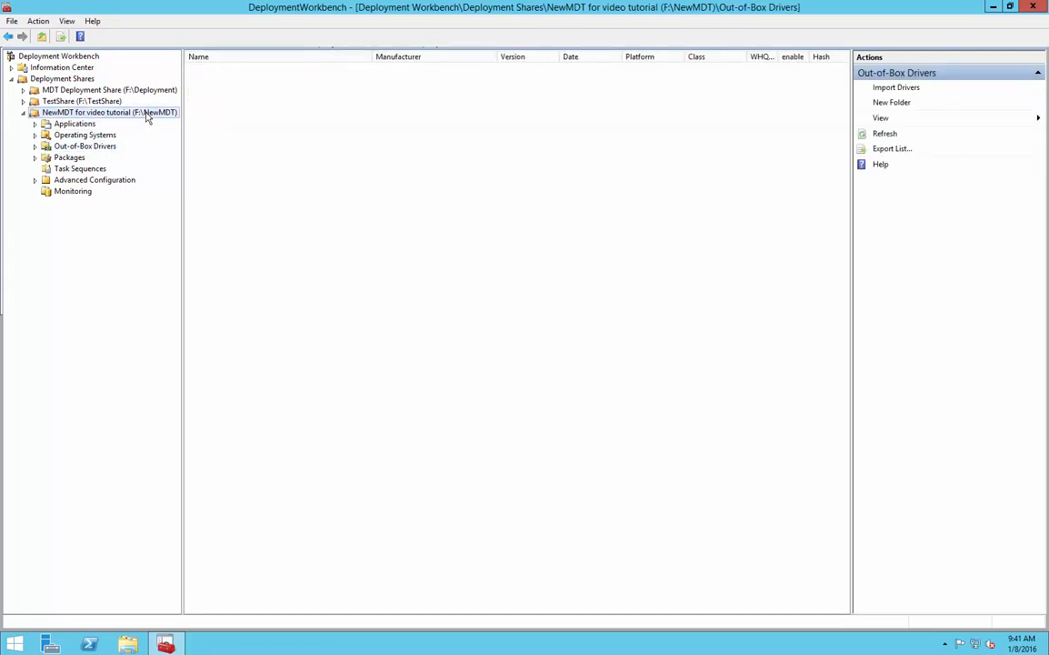
{"action": "left_click", "coordinate": [96, 169]}
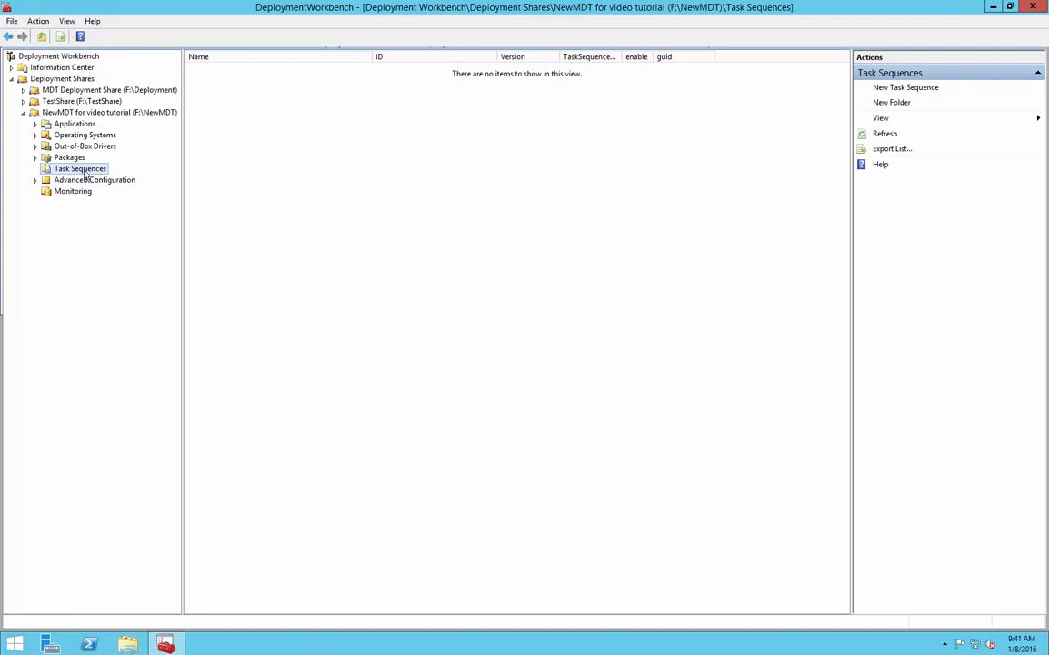
{"action": "right_click", "coordinate": [86, 174]}
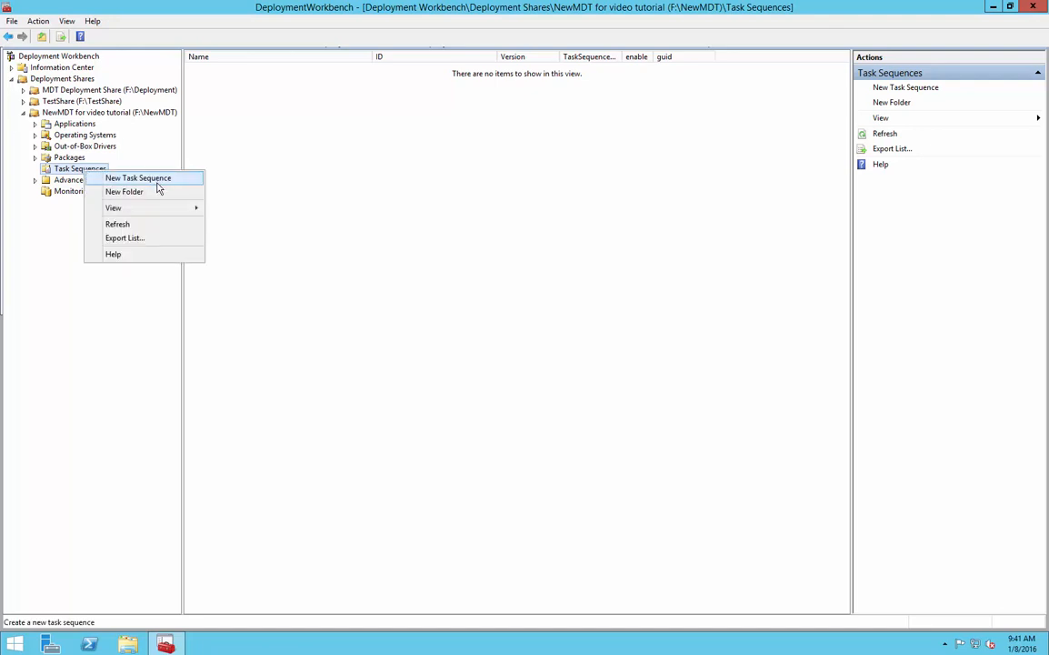
{"action": "left_click", "coordinate": [160, 193]}
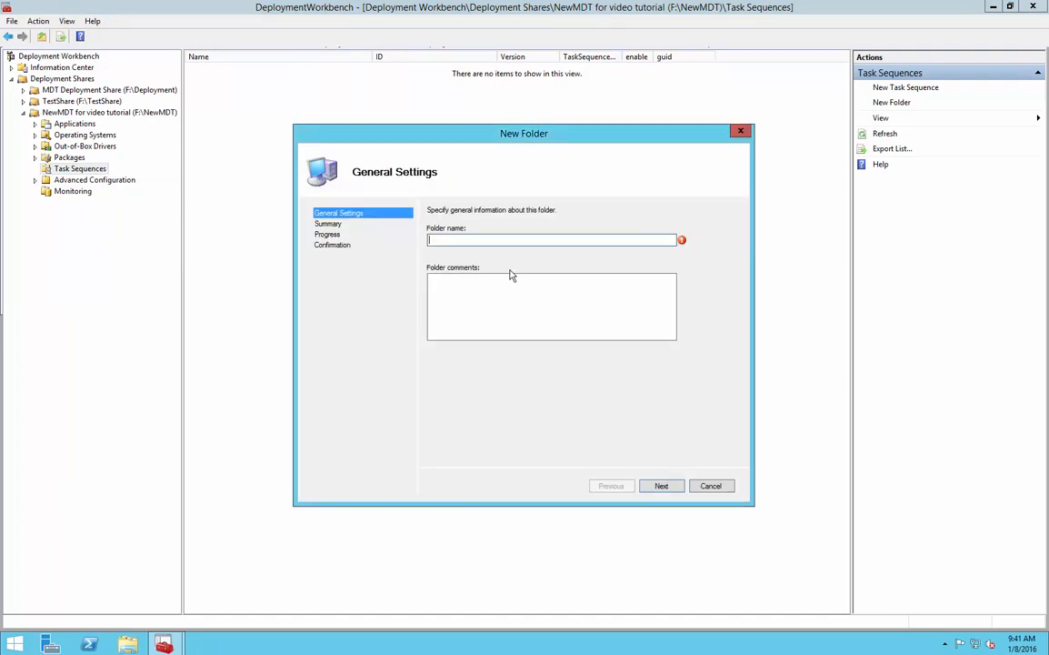
{"action": "type", "text": "Office Build 8.1"}
{"action": "key", "text": "Return"}
{"action": "left_click", "coordinate": [660, 486]}
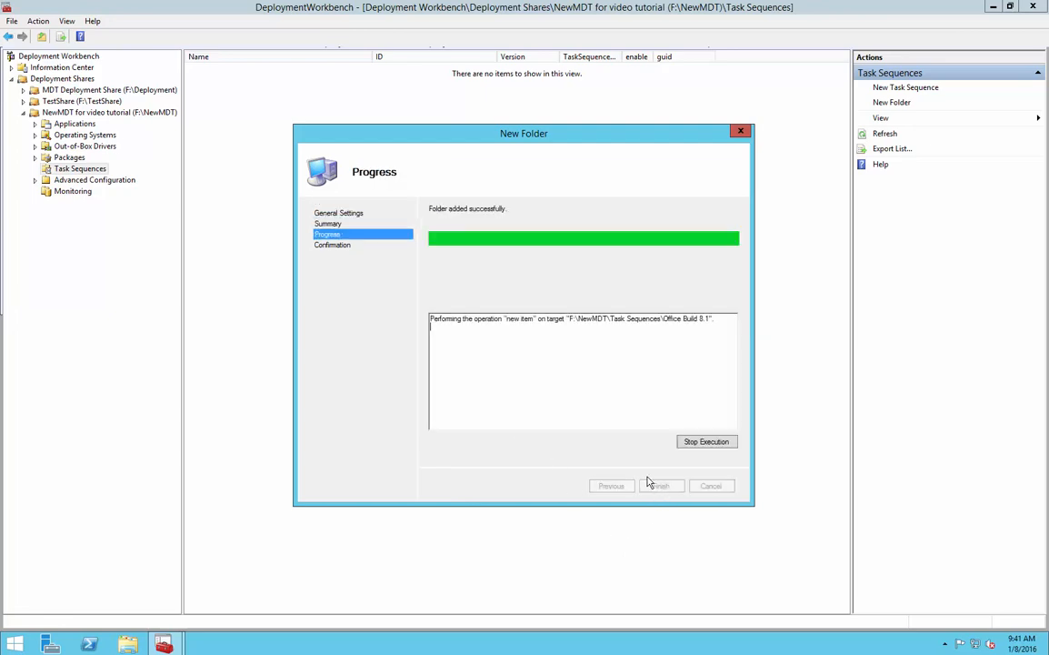
{"action": "left_click", "coordinate": [660, 485]}
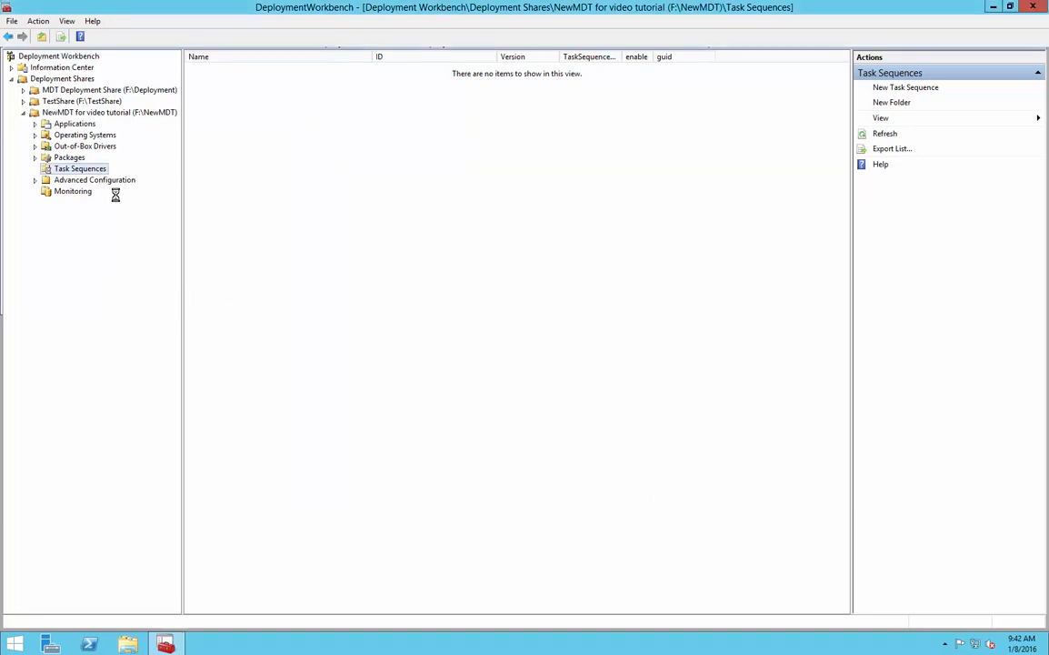
Start a new task sequence in the Office Build 8.1 folder with both its ID and name set to Office_8.1
{"action": "left_click", "coordinate": [35, 169]}
{"action": "left_click", "coordinate": [91, 180]}
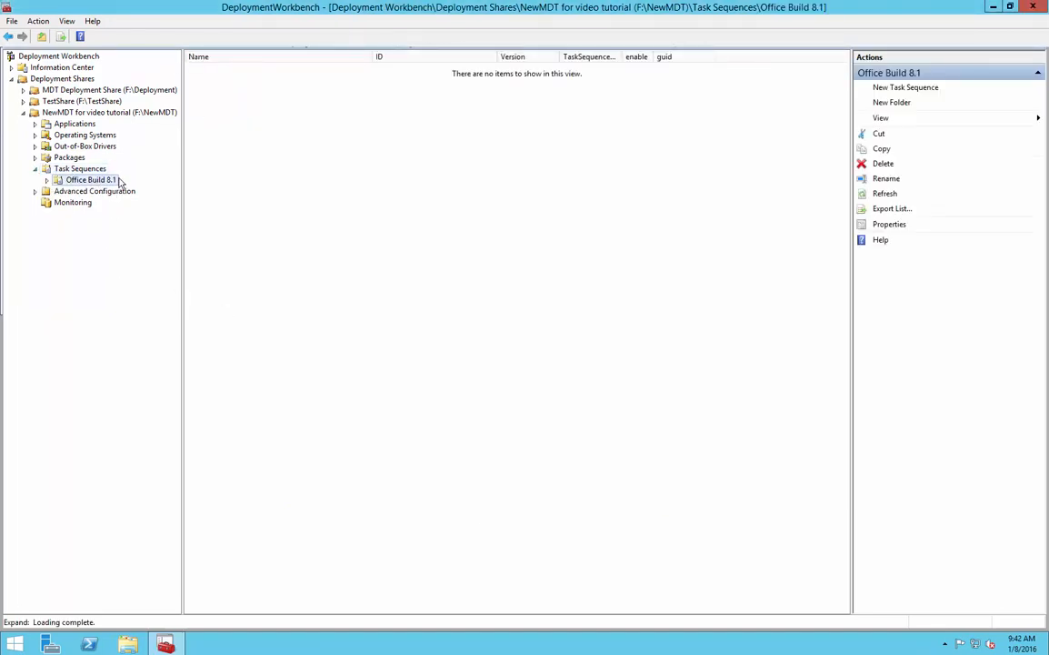
{"action": "right_click", "coordinate": [102, 181]}
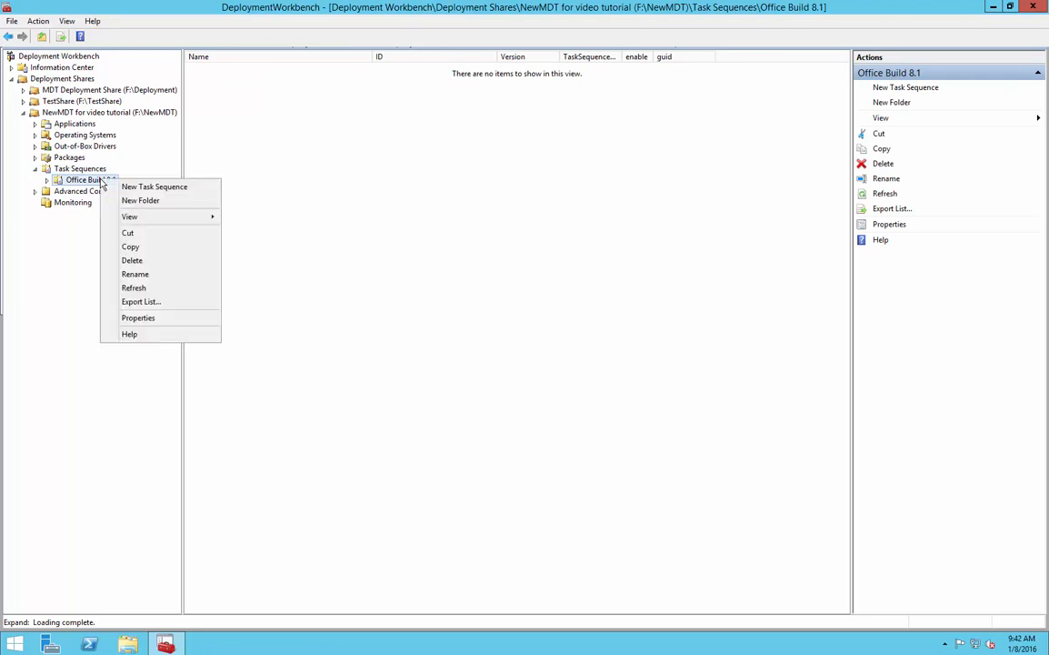
{"action": "left_click", "coordinate": [150, 187]}
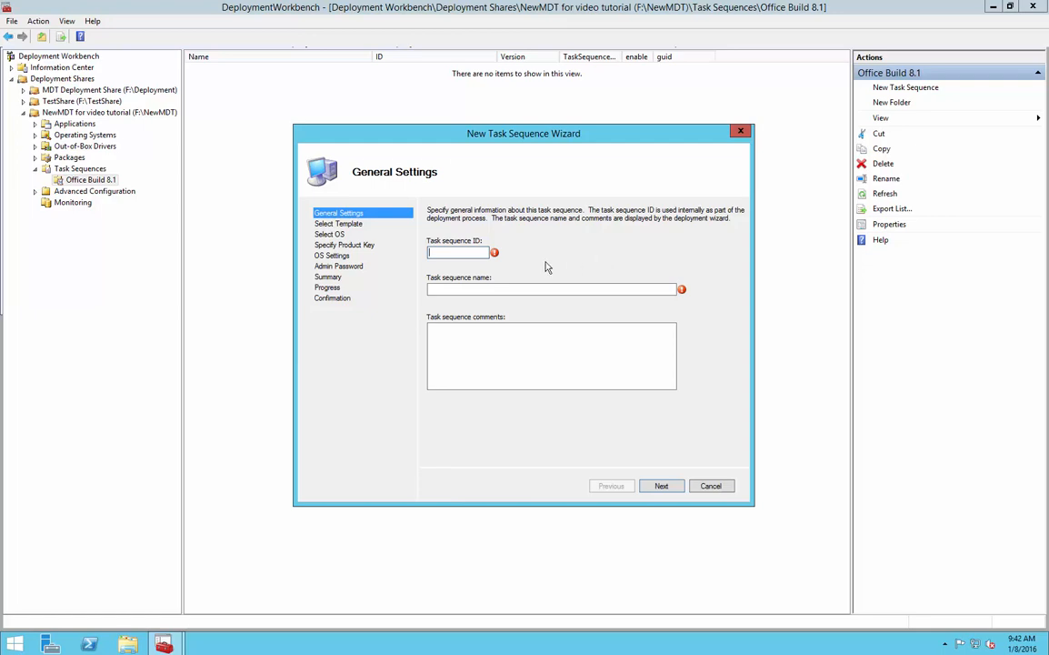
{"action": "type", "text": "Office"}
{"action": "type", "text": " 8"}
{"action": "key", "text": "BackSpace"}
{"action": "key", "text": "BackSpace"}
{"action": "type", "text": "_8.1"}
{"action": "key", "text": "Tab"}
{"action": "type", "text": "Offic"}
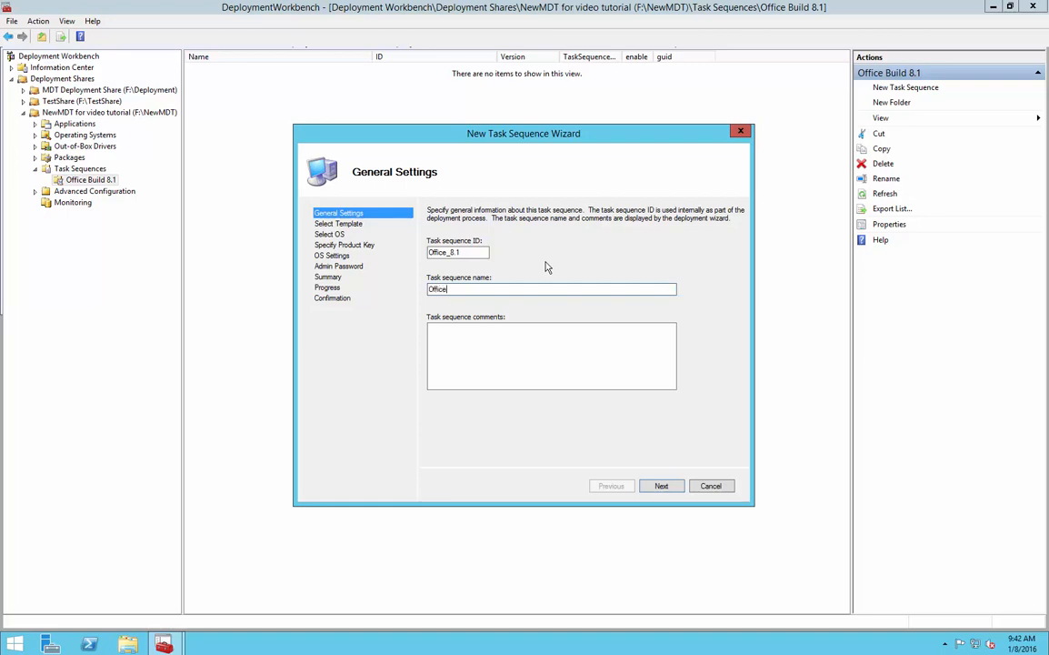
{"action": "type", "text": "e_8.1"}
{"action": "left_click", "coordinate": [663, 487]}
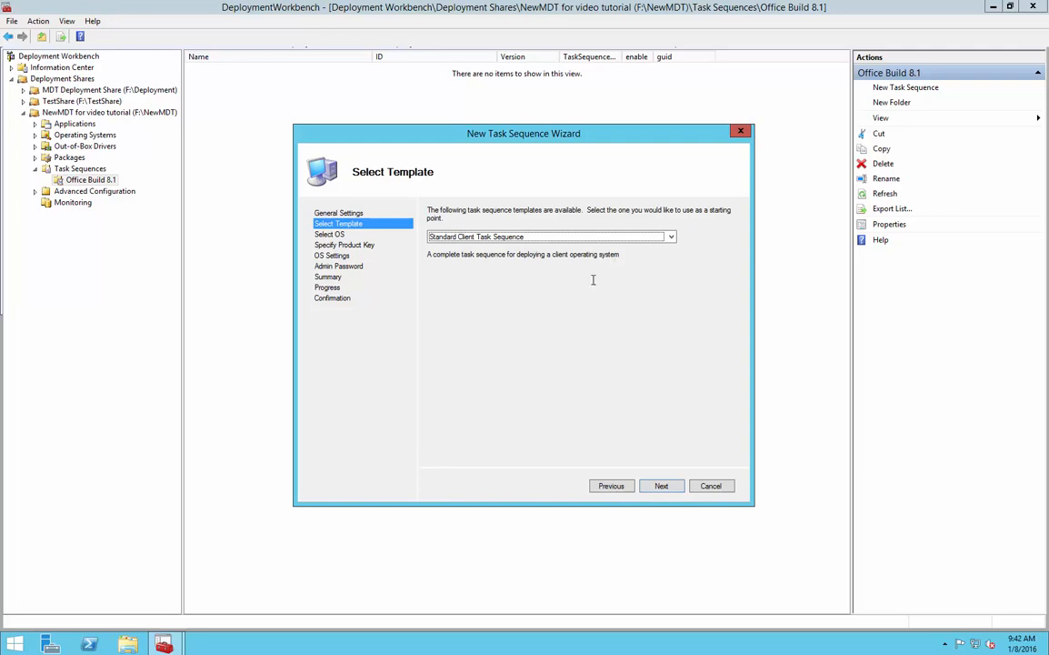
Choose the Standard Client Task Sequence template and the Windows 8.1 Enterprise image from the Win 8.1 x64 folder
{"action": "left_click", "coordinate": [662, 240]}
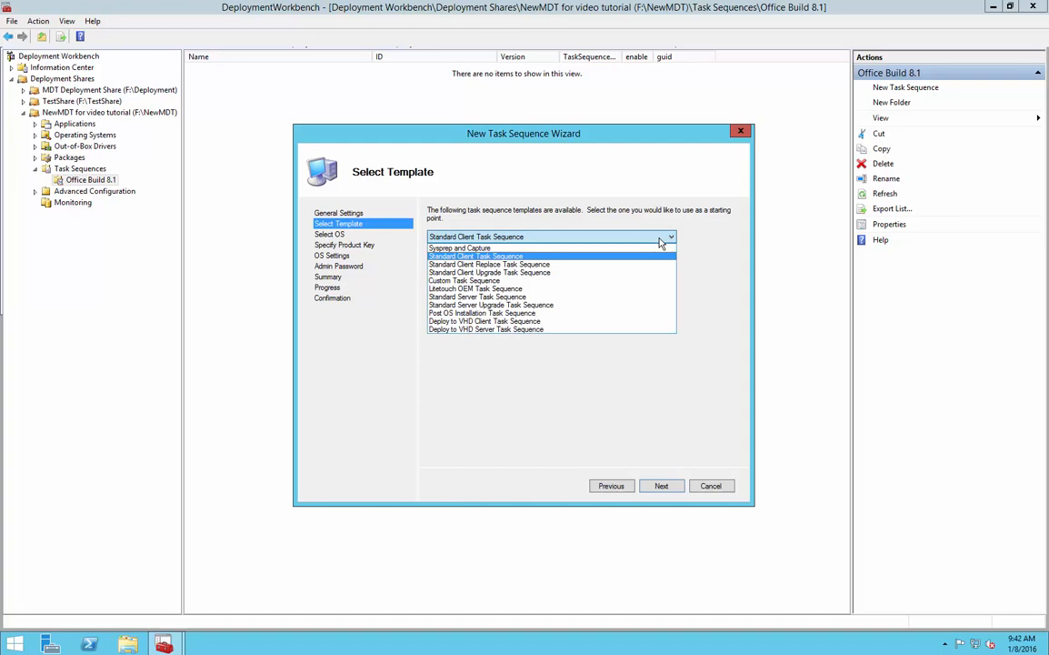
{"action": "left_click", "coordinate": [534, 258]}
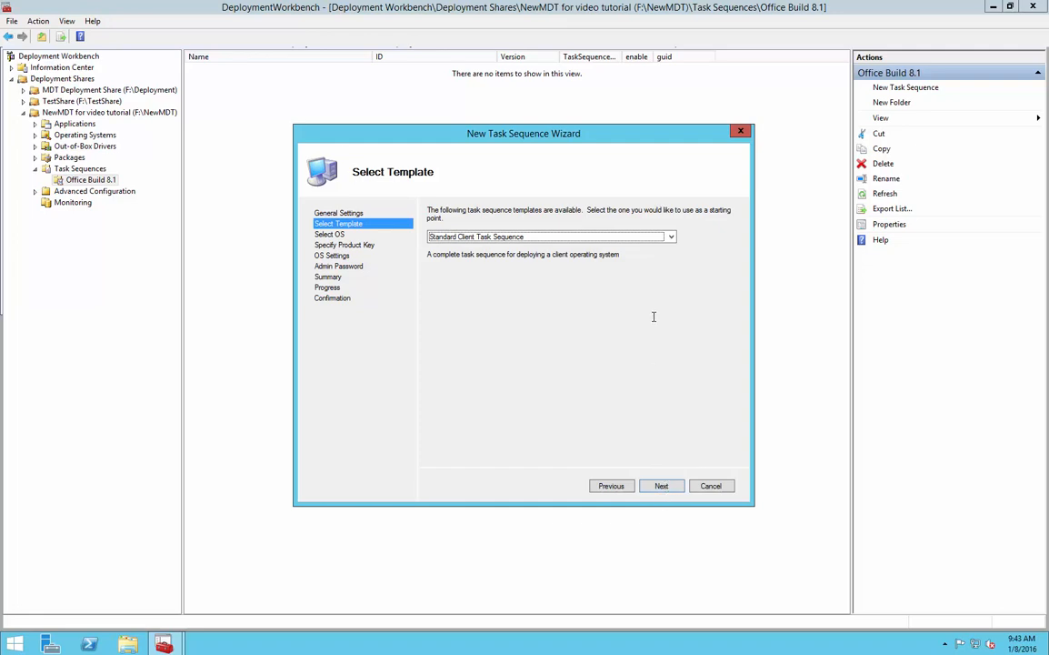
{"action": "left_click", "coordinate": [672, 488]}
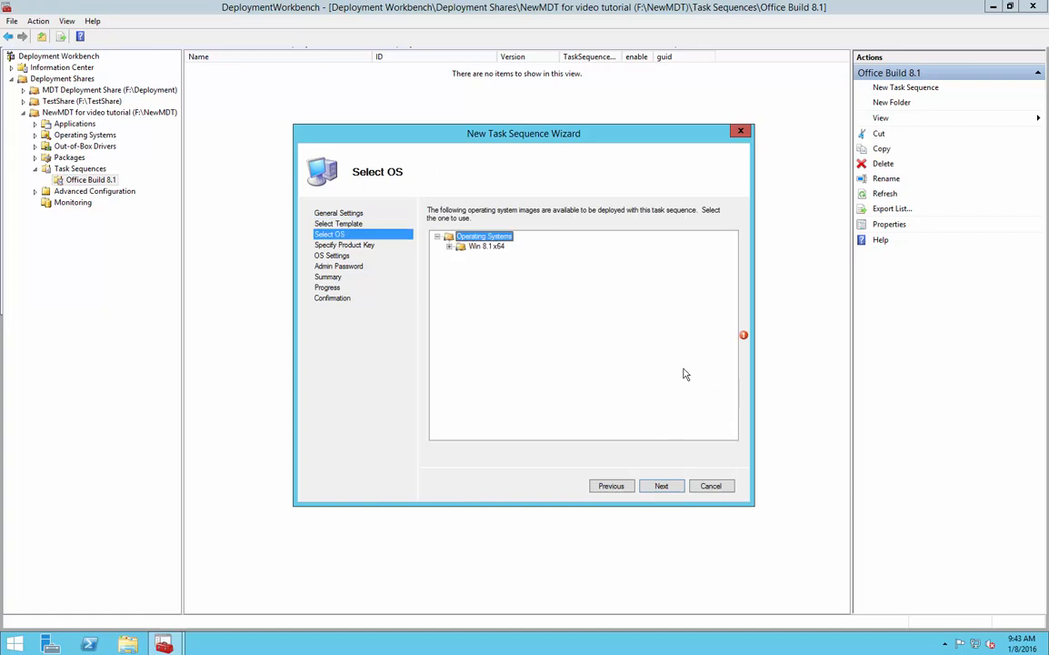
{"action": "left_click", "coordinate": [448, 246]}
{"action": "left_click", "coordinate": [531, 260]}
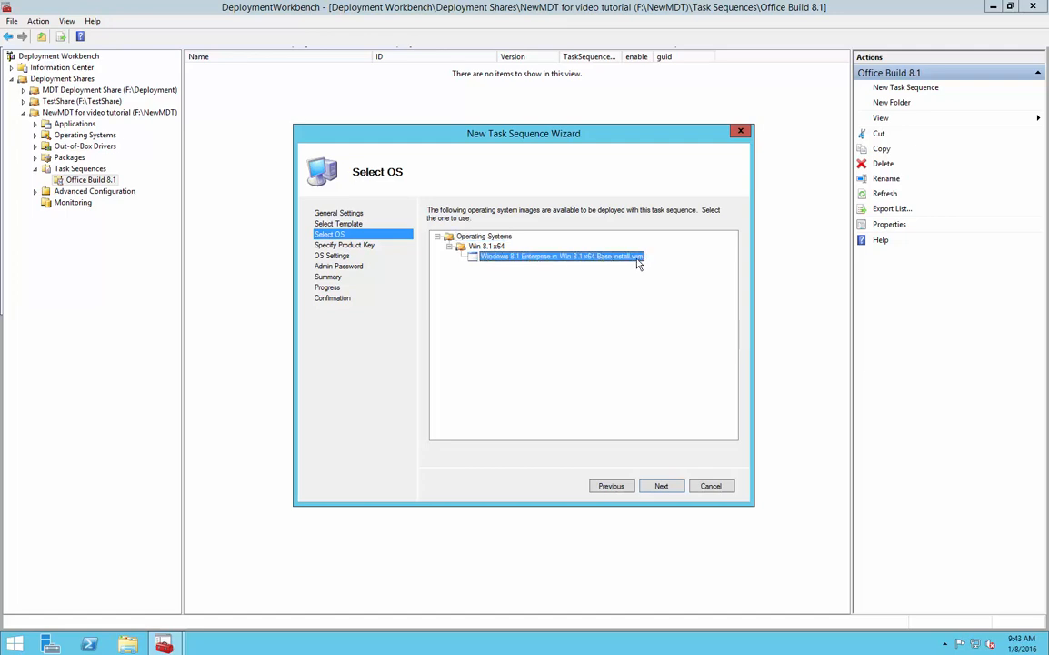
{"action": "left_click", "coordinate": [661, 486]}
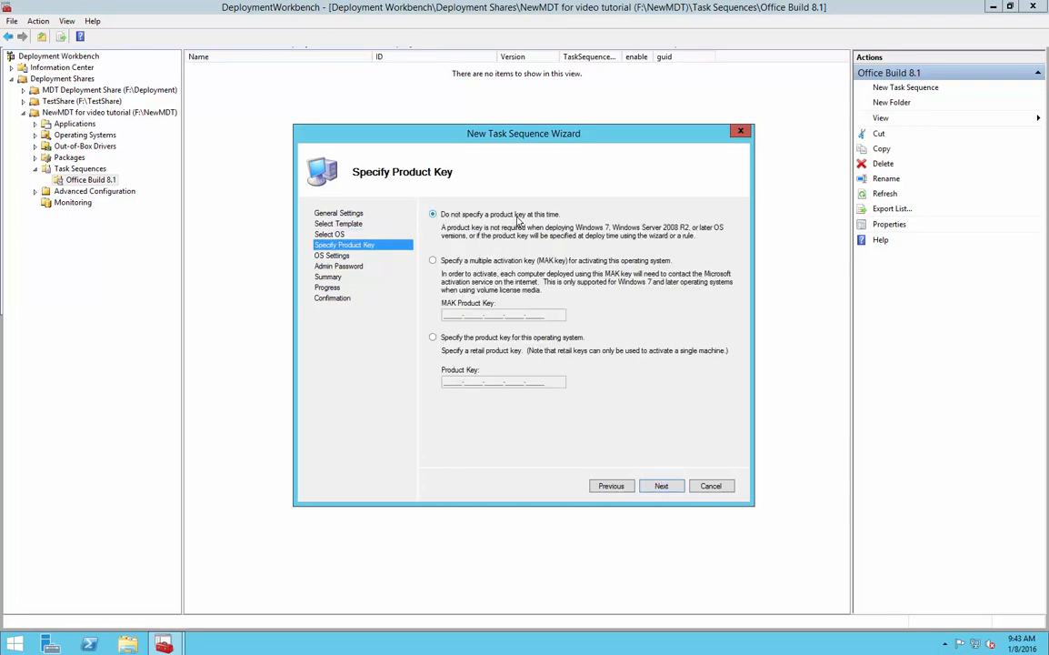
Leave the product key unspecified and set the OS settings to full name MSU and organization COE
{"action": "left_click", "coordinate": [665, 489]}
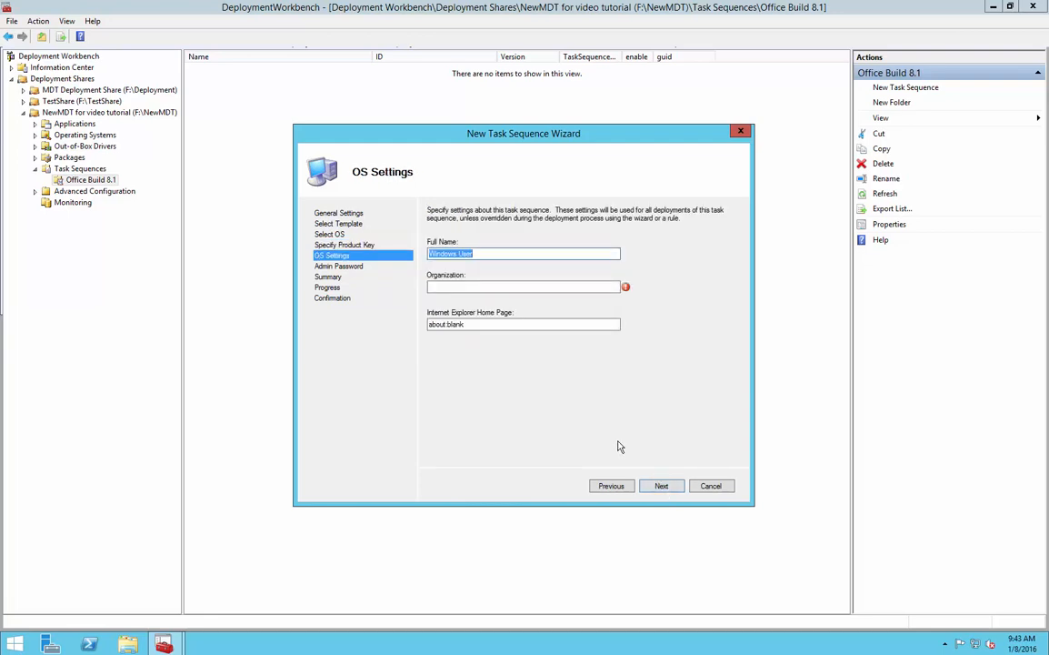
{"action": "left_click", "coordinate": [534, 289]}
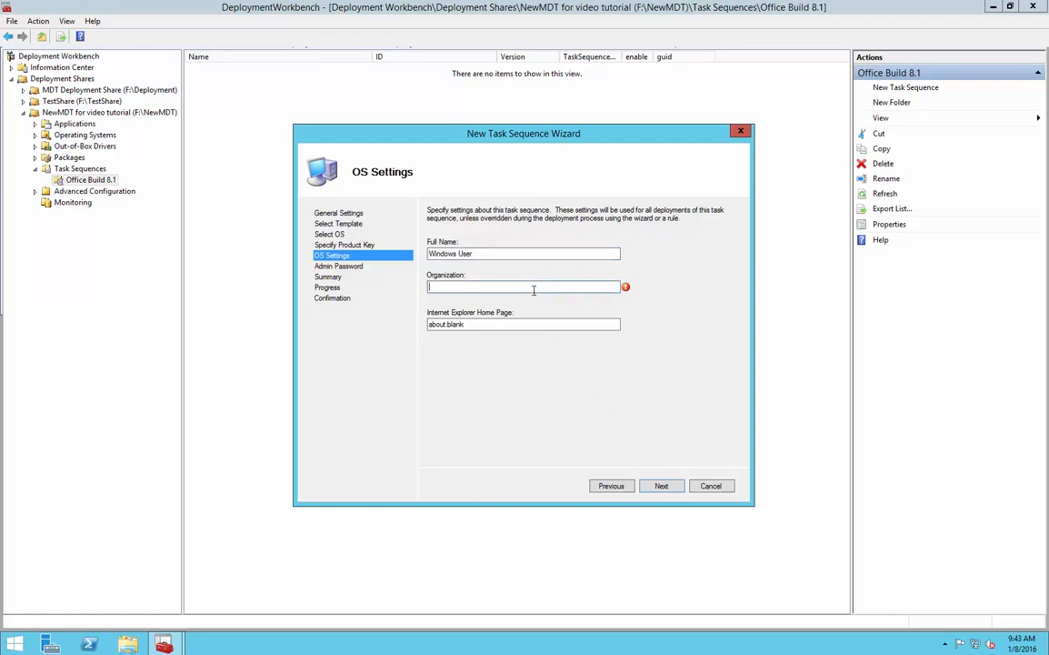
{"action": "type", "text": "COE"}
{"action": "left_click_drag", "start_coordinate": [496, 256], "coordinate": [385, 254]}
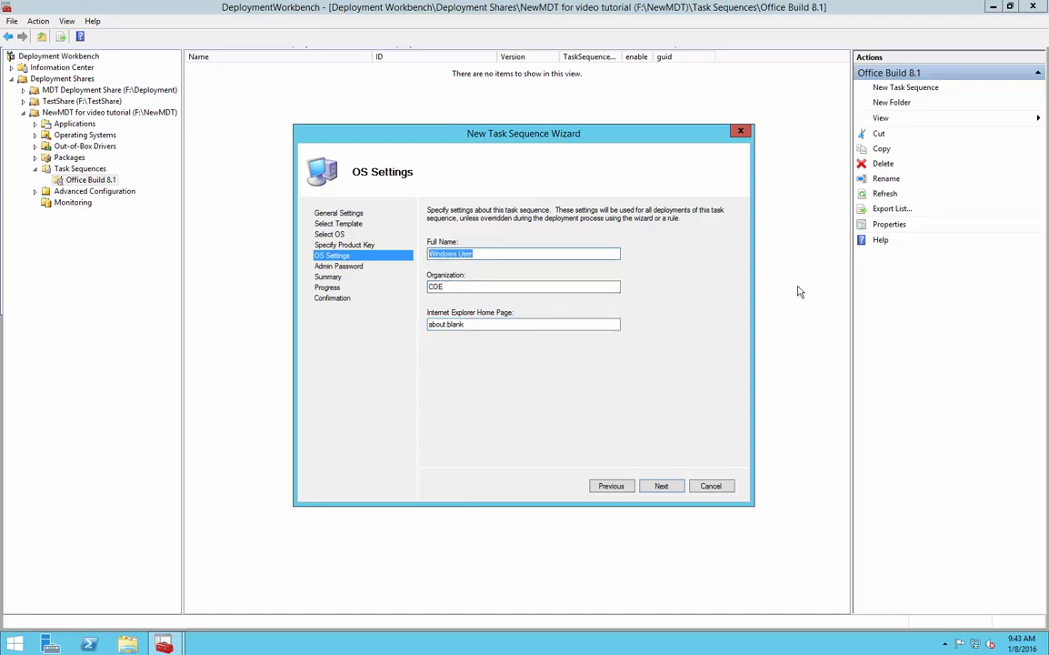
{"action": "type", "text": "MSU"}
{"action": "left_click", "coordinate": [662, 486]}
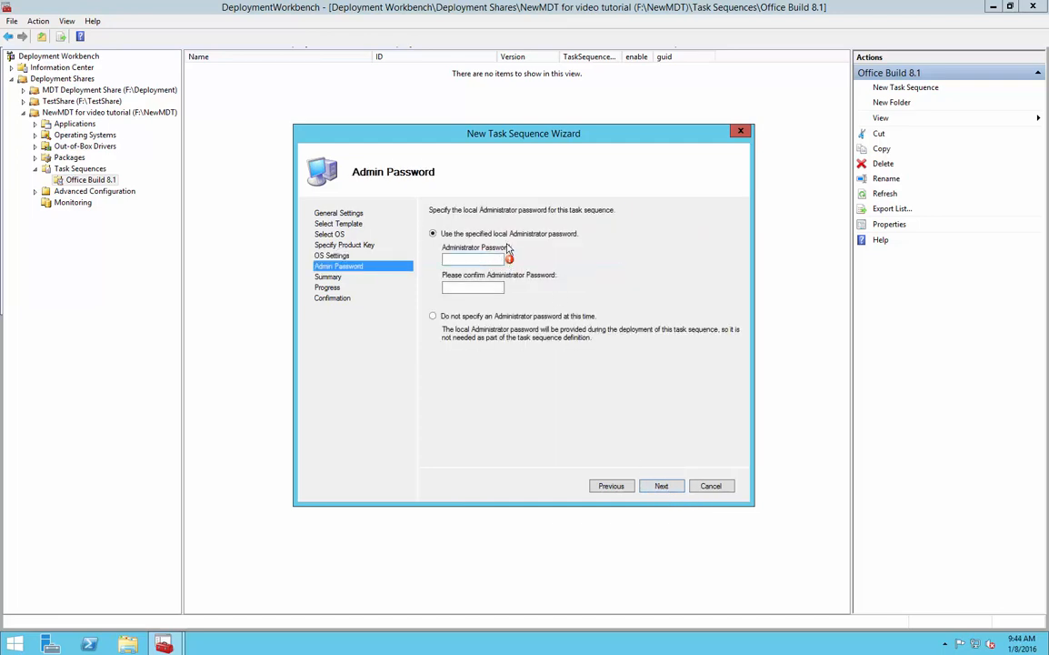
Choose not to specify an Administrator password and finish creating the task sequence
{"action": "left_click", "coordinate": [440, 317]}
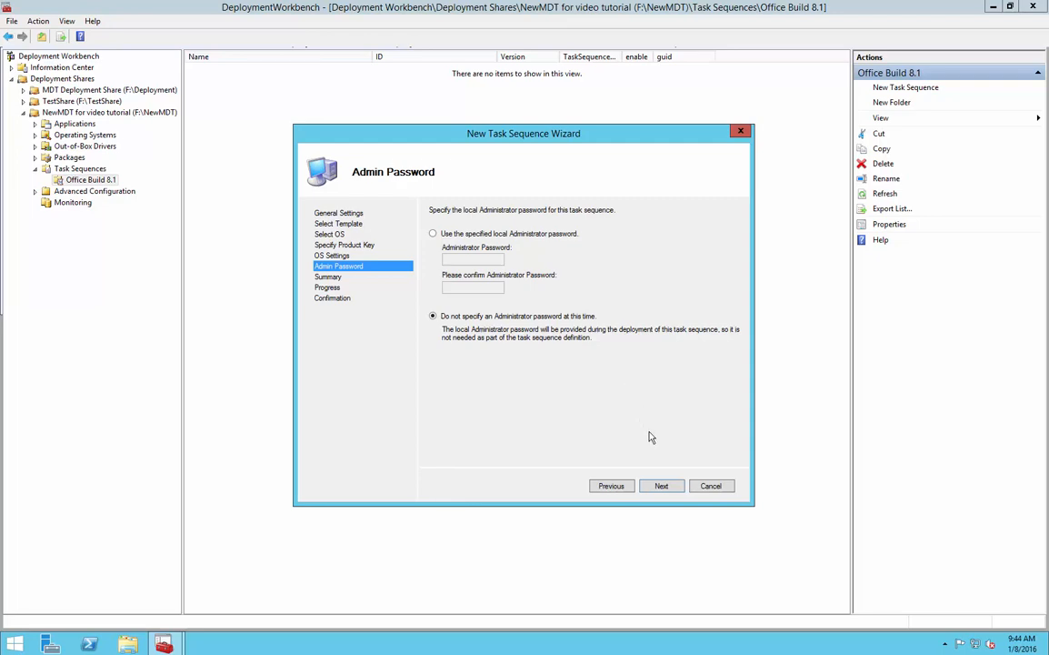
{"action": "left_click", "coordinate": [663, 488]}
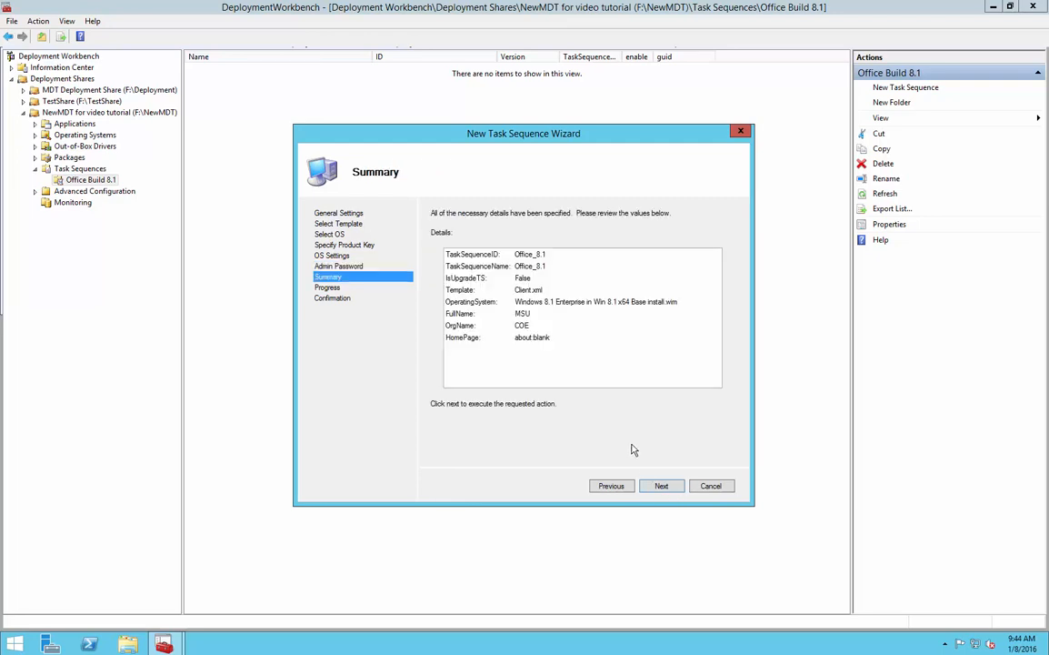
{"action": "left_click", "coordinate": [663, 487]}
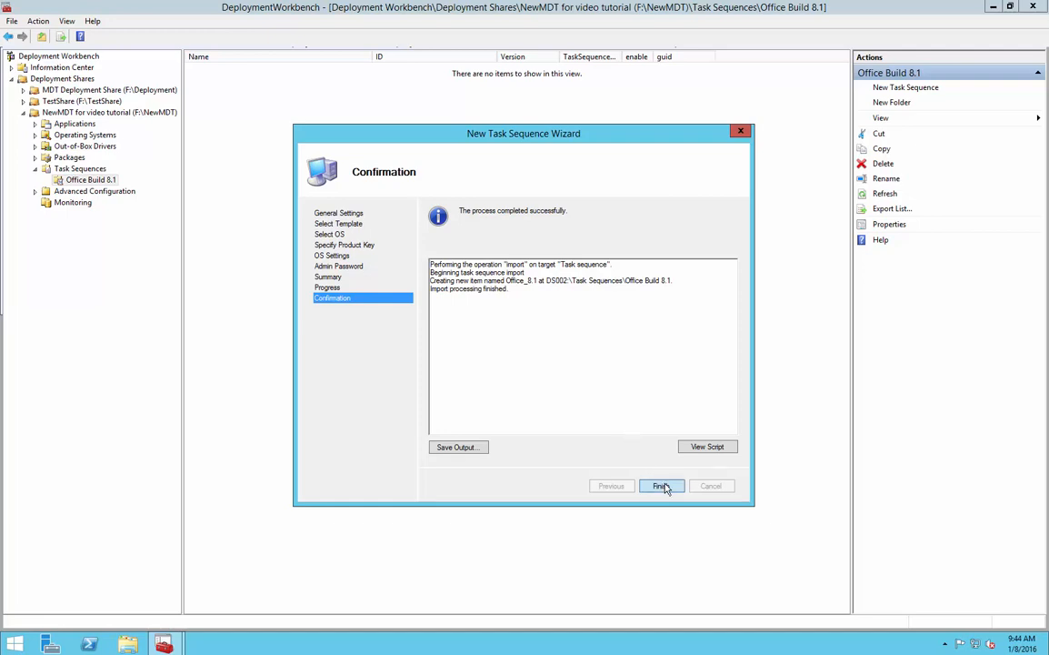
{"action": "left_click", "coordinate": [662, 485]}
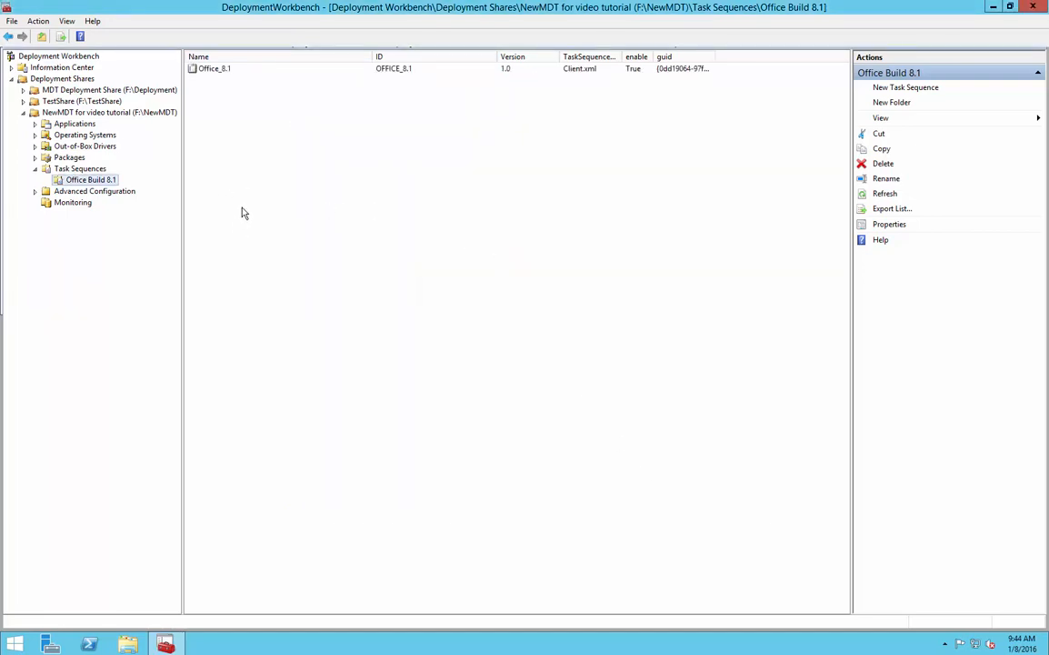
Open the properties of the Office_8.1 task sequence and show its list of task steps
{"action": "double_click", "coordinate": [230, 70]}
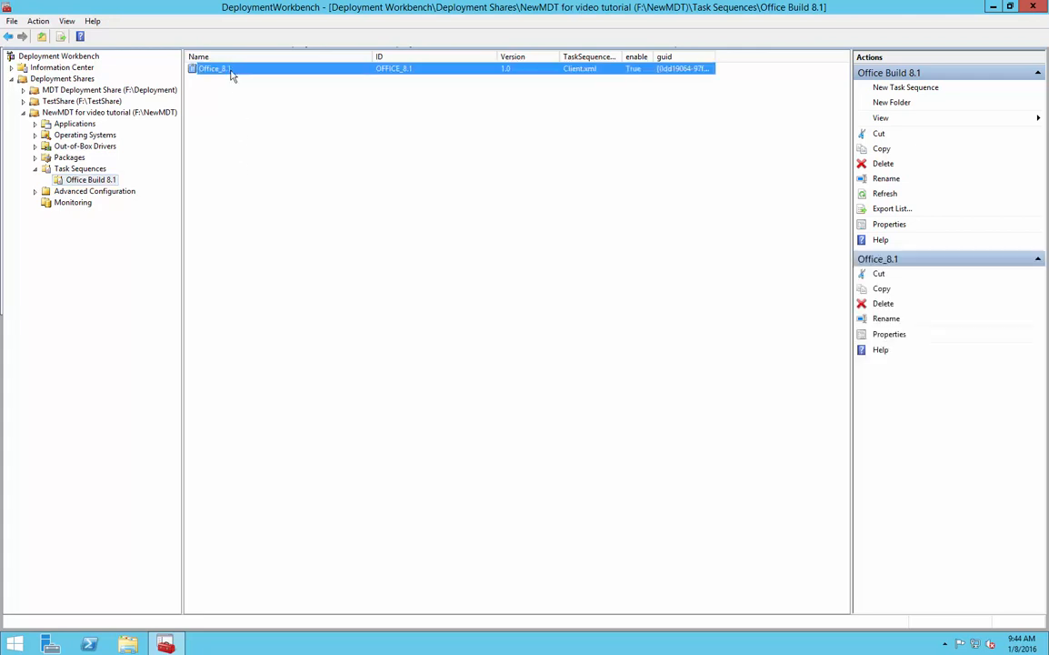
{"action": "right_click", "coordinate": [232, 75]}
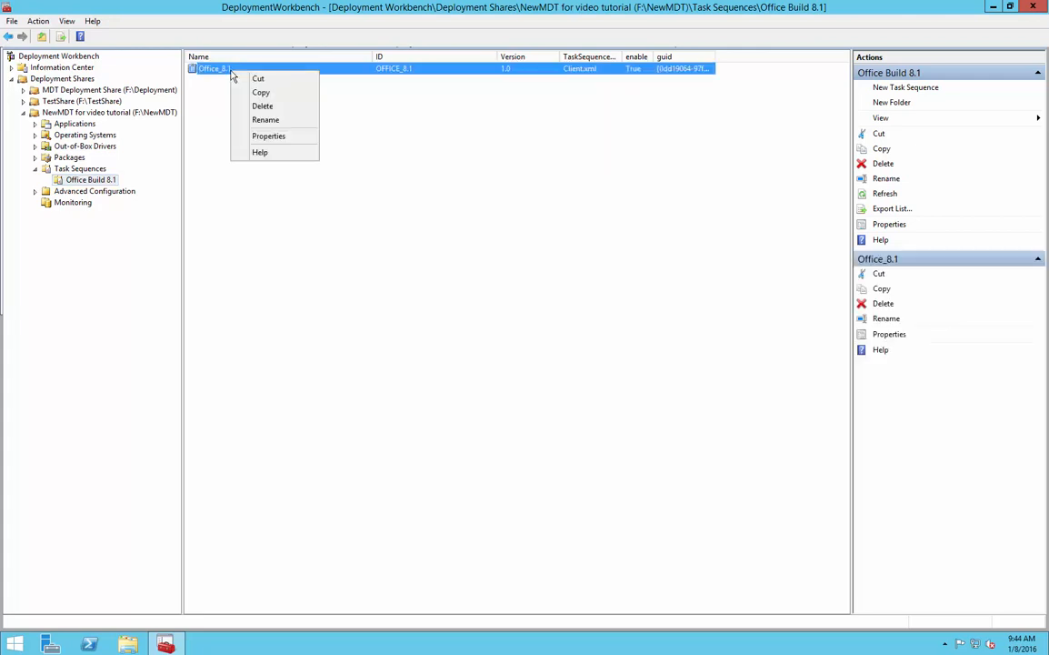
{"action": "left_click", "coordinate": [304, 138]}
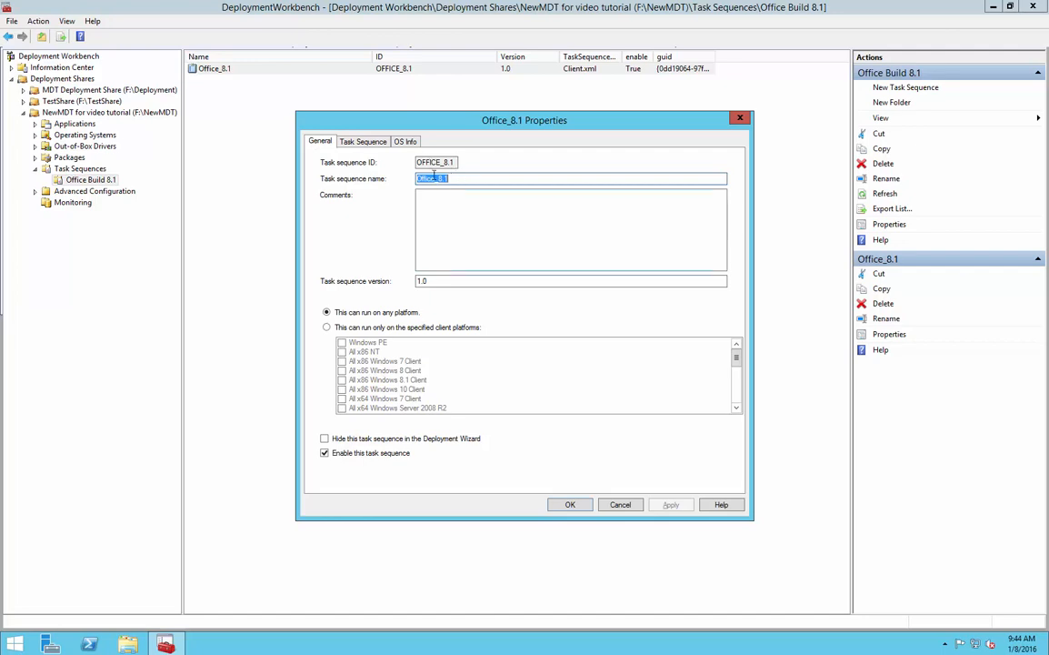
{"action": "left_click", "coordinate": [380, 144]}
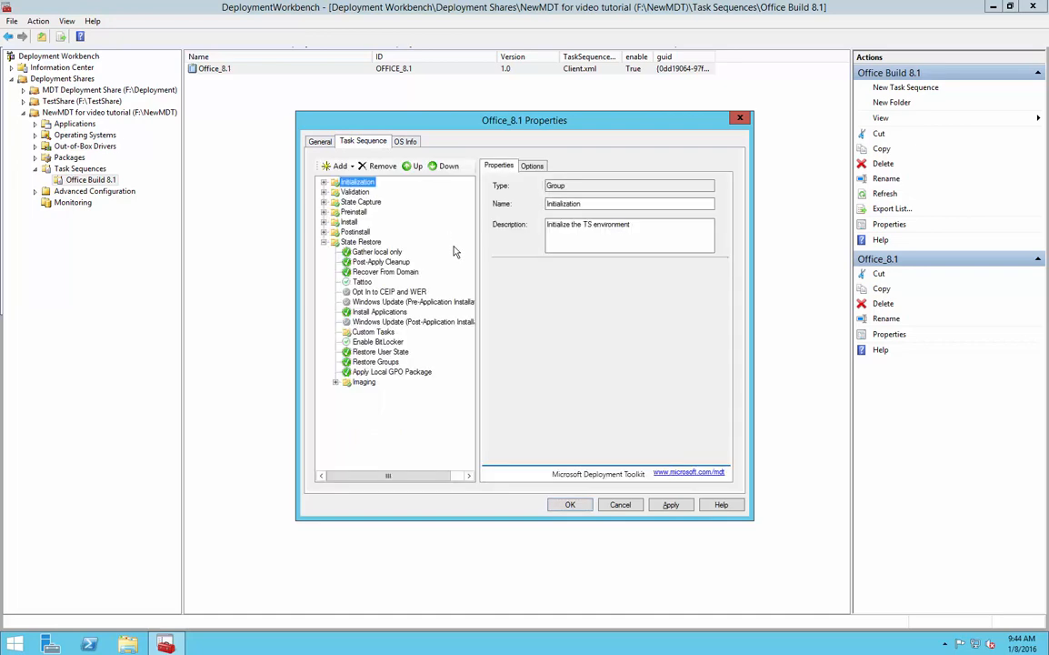
Examine the Initialization, Imaging, Validation, State Capture and Install groups of the task sequence
{"action": "left_click", "coordinate": [325, 183]}
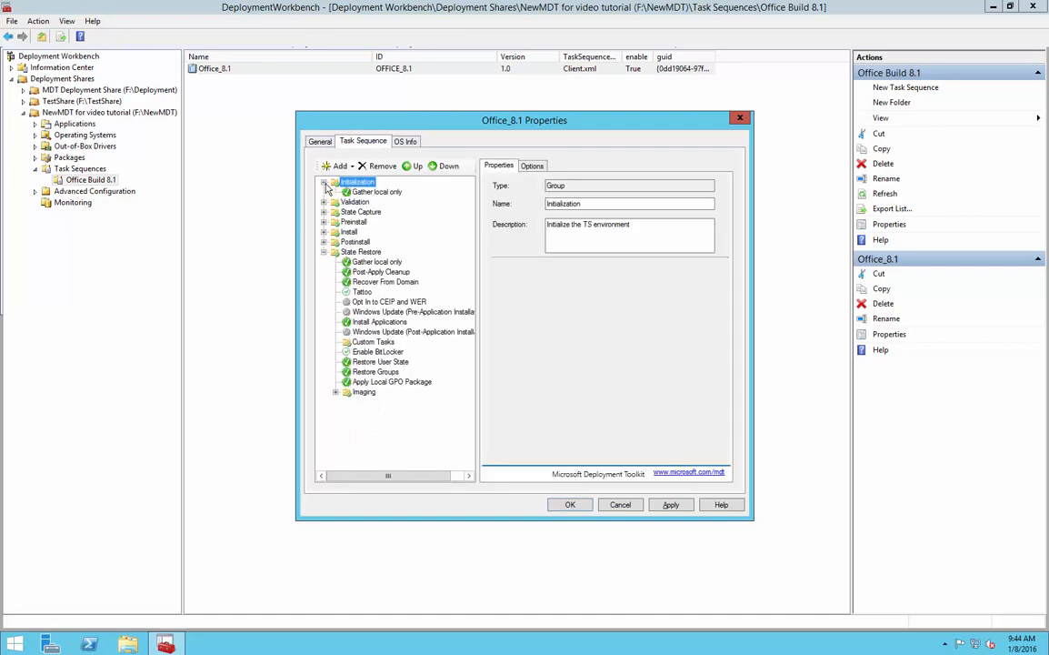
{"action": "left_click", "coordinate": [325, 183]}
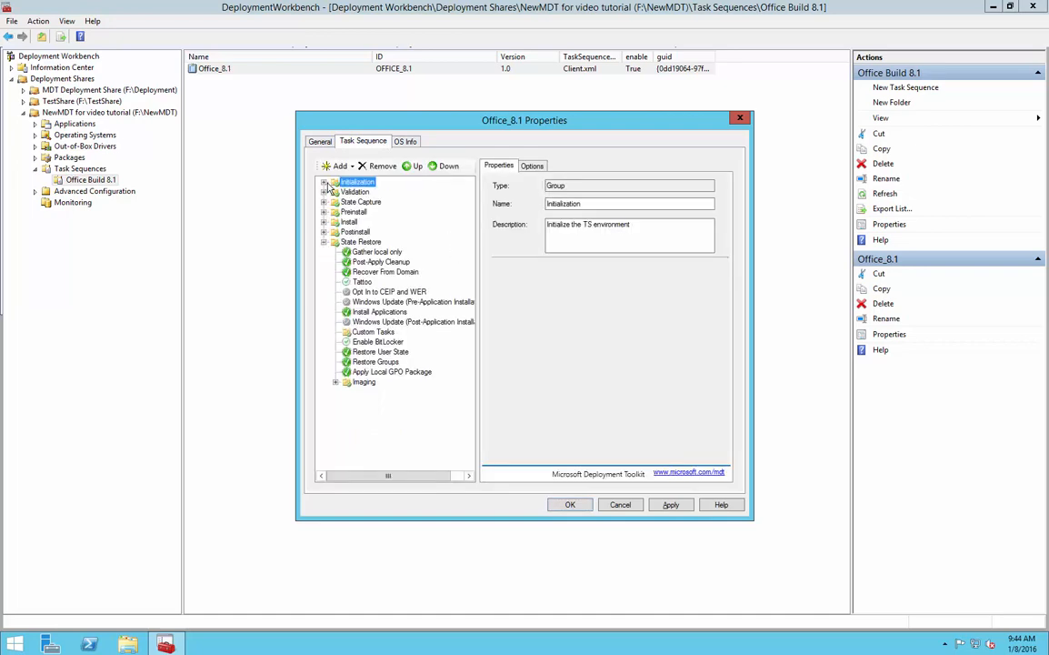
{"action": "left_click", "coordinate": [363, 381]}
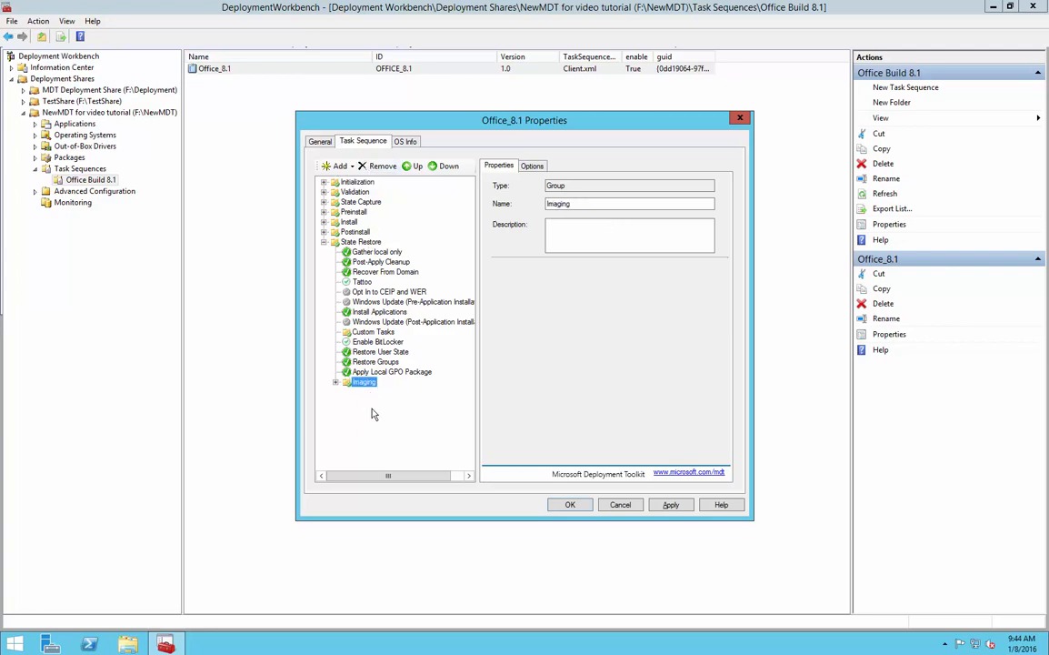
{"action": "left_click", "coordinate": [354, 192]}
{"action": "left_click", "coordinate": [369, 203]}
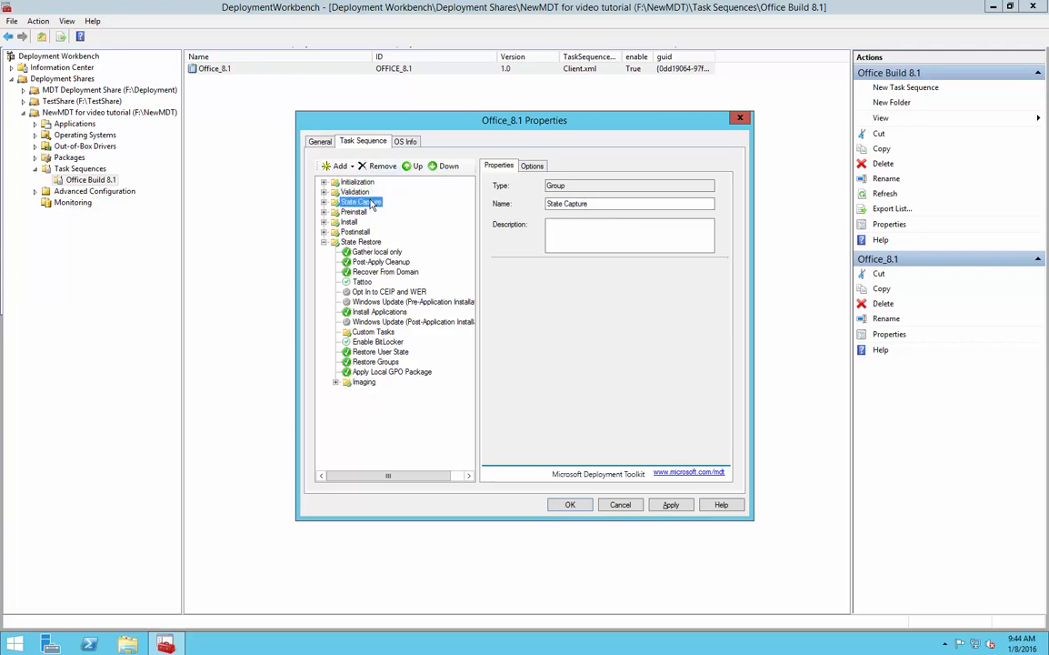
{"action": "left_click", "coordinate": [369, 184]}
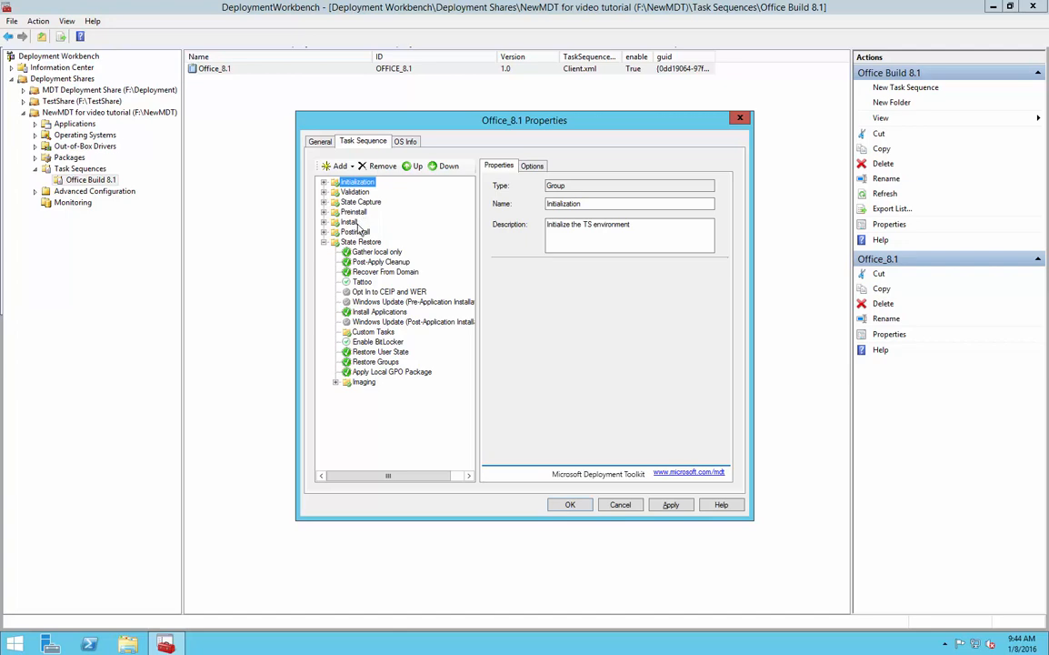
{"action": "left_click", "coordinate": [353, 222]}
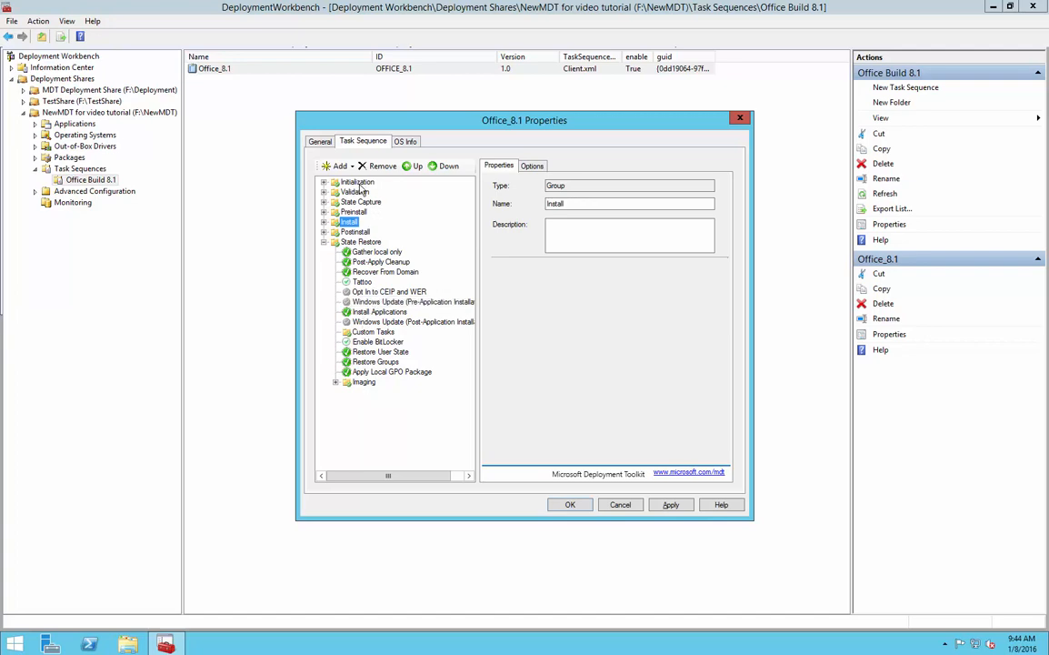
Try setting the Initialization group's Gather local only step to gather local data and process rules from customsettings.ini
{"action": "left_click", "coordinate": [324, 182]}
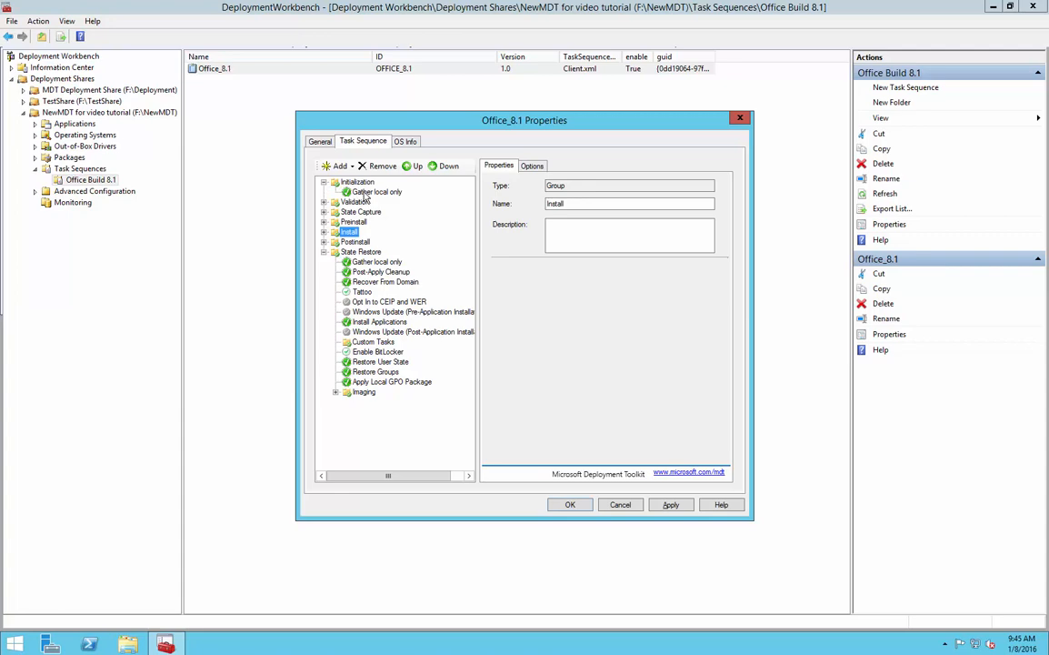
{"action": "left_click", "coordinate": [374, 191]}
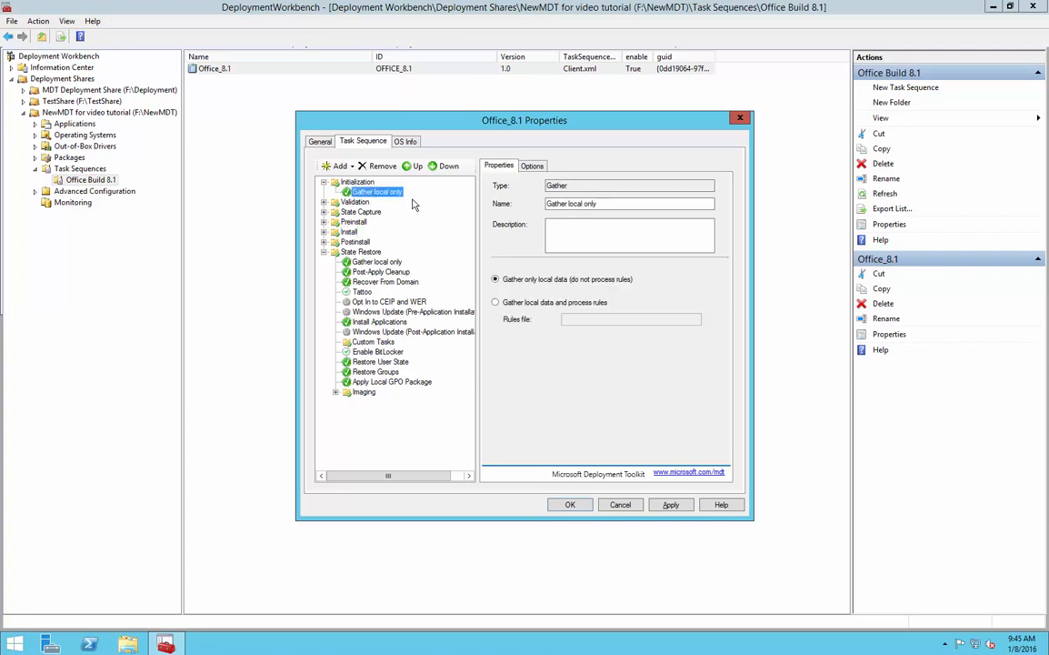
{"action": "left_click", "coordinate": [546, 307]}
{"action": "left_click", "coordinate": [641, 319]}
{"action": "left_click", "coordinate": [641, 319]}
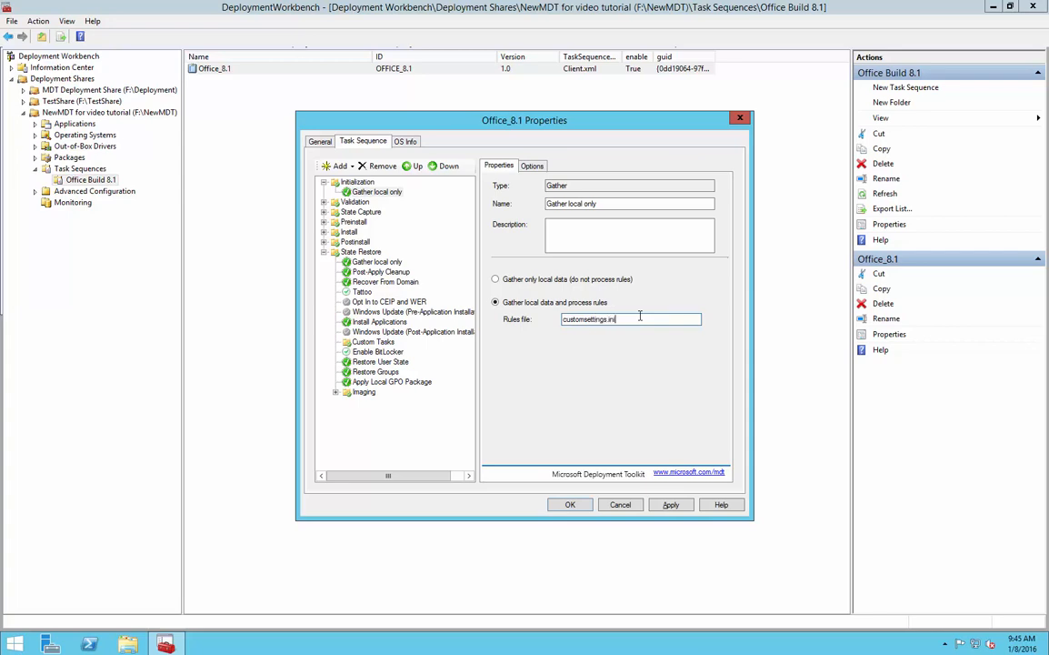
Clear the rules file name and return the Initialization gather step to gathering only local data
{"action": "key", "text": "BackSpace"}
{"action": "key", "text": "BackSpace"}
{"action": "key", "text": "BackSpace"}
{"action": "key", "text": "BackSpace"}
{"action": "key", "text": "BackSpace"}
{"action": "key", "text": "BackSpace"}
{"action": "key", "text": "BackSpace"}
{"action": "key", "text": "BackSpace"}
{"action": "key", "text": "BackSpace"}
{"action": "key", "text": "BackSpace"}
{"action": "key", "text": "BackSpace"}
{"action": "key", "text": "BackSpace"}
{"action": "key", "text": "BackSpace"}
{"action": "key", "text": "BackSpace"}
{"action": "key", "text": "BackSpace"}
{"action": "key", "text": "BackSpace"}
{"action": "key", "text": "BackSpace"}
{"action": "key", "text": "BackSpace"}
{"action": "left_click", "coordinate": [497, 281]}
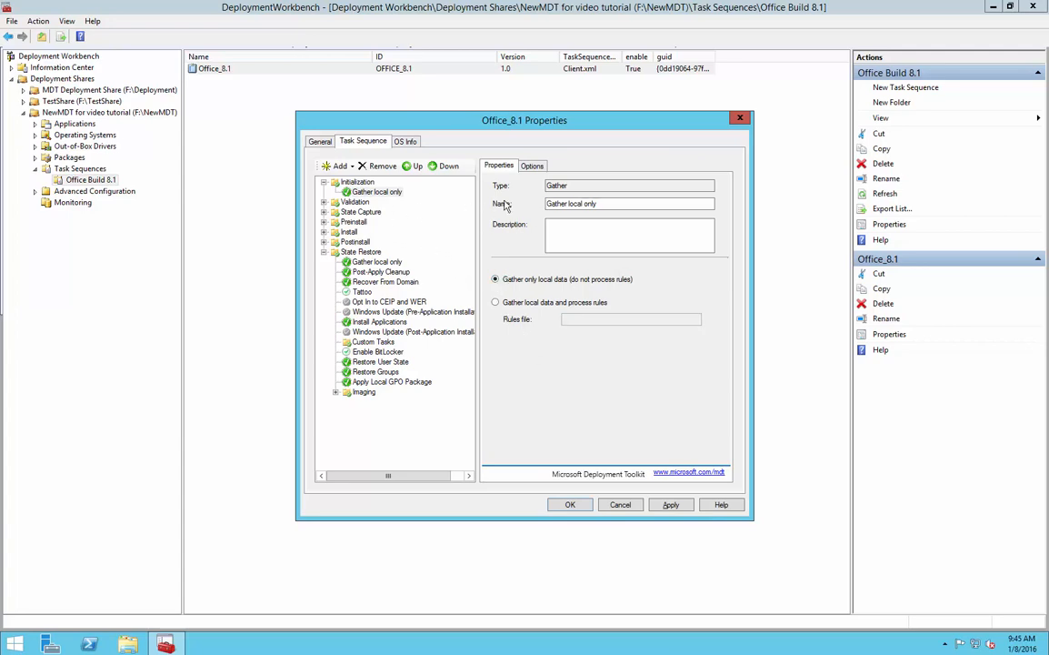
Examine the Validate, Check BIOS and Next Phase steps of the Validation group
{"action": "left_click", "coordinate": [323, 202]}
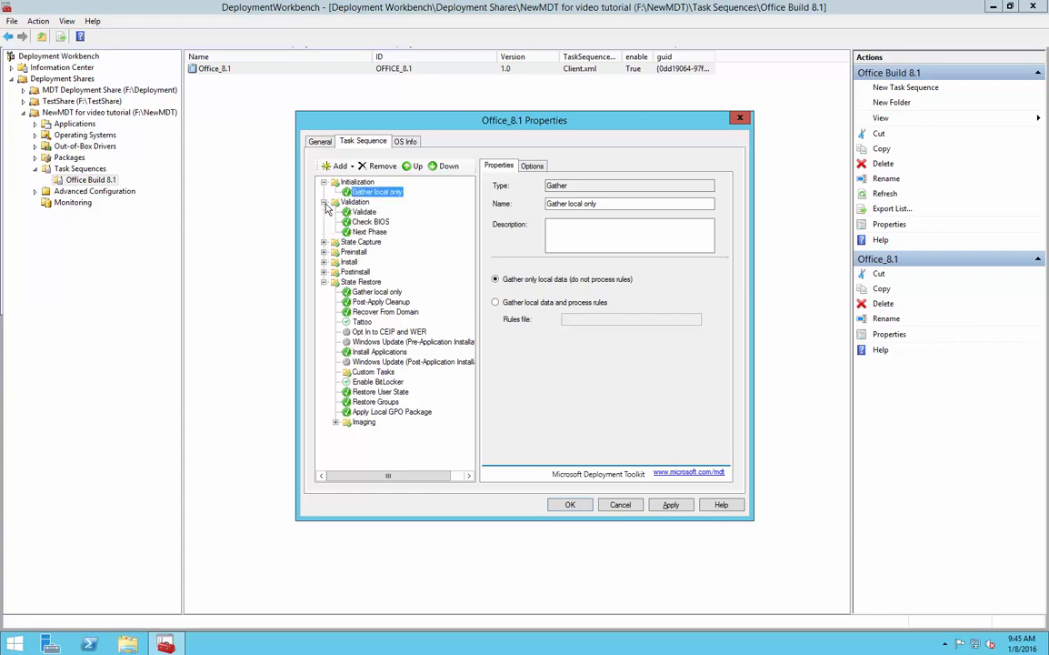
{"action": "left_click", "coordinate": [363, 211]}
{"action": "left_click", "coordinate": [370, 222]}
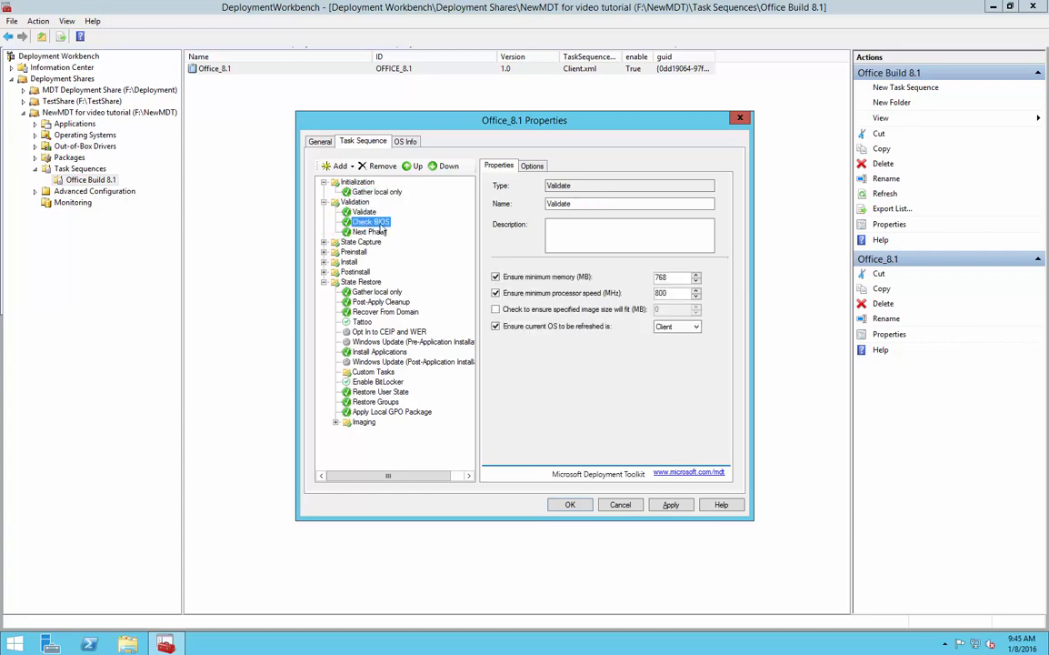
{"action": "left_click", "coordinate": [368, 232]}
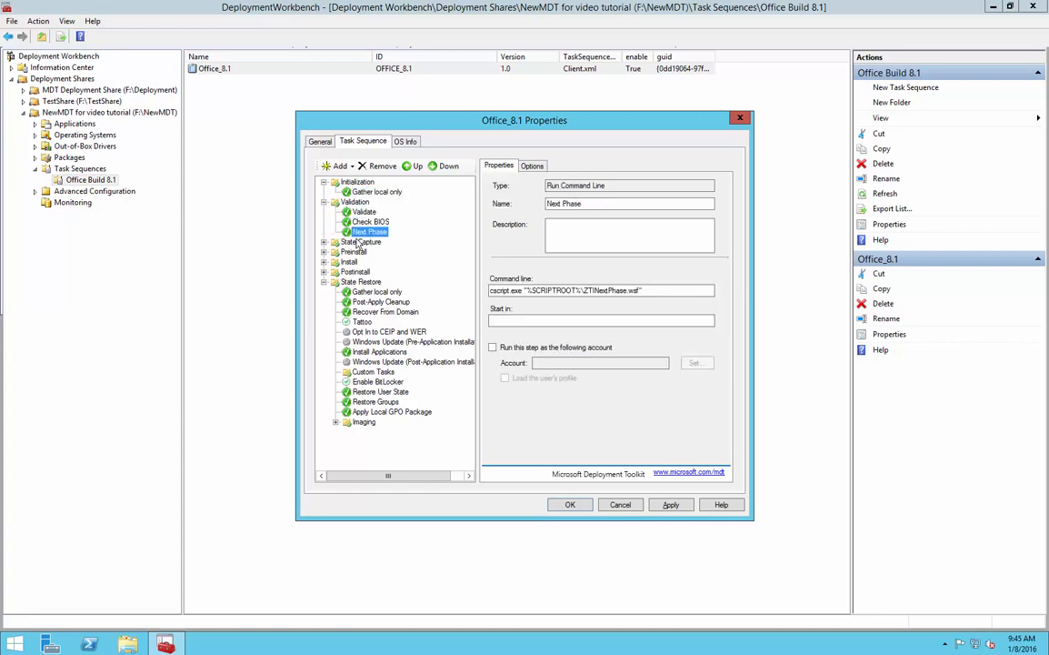
{"action": "left_click", "coordinate": [324, 182]}
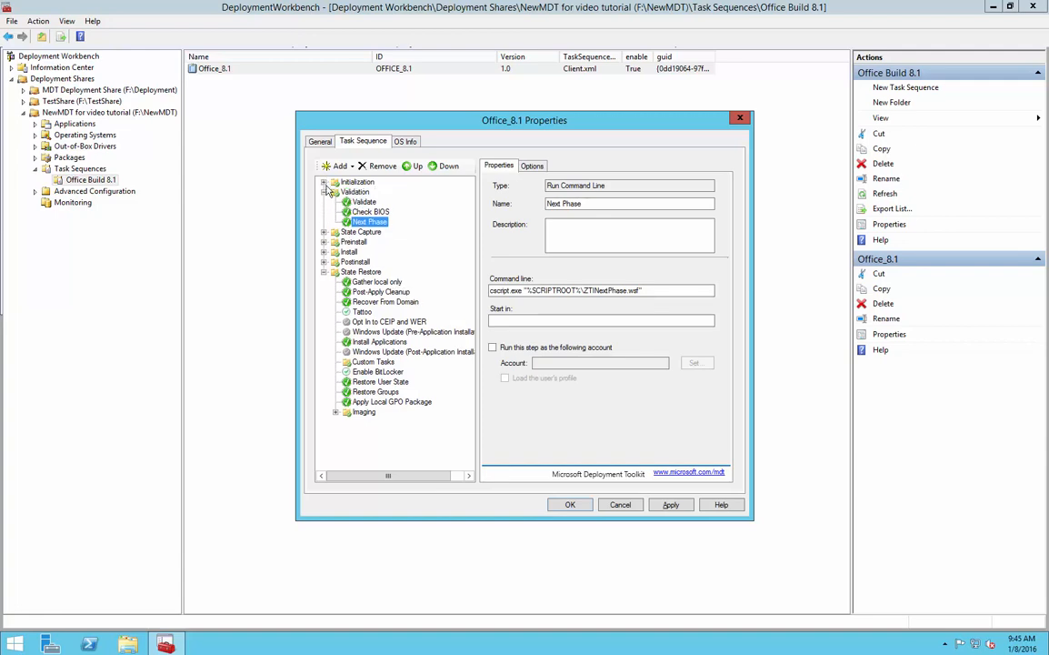
{"action": "left_click", "coordinate": [324, 192]}
In the State Capture group, disable the Generate Application Migration File, Capture User State, Capture Groups and Capture Network Settings steps
{"action": "left_click", "coordinate": [324, 201]}
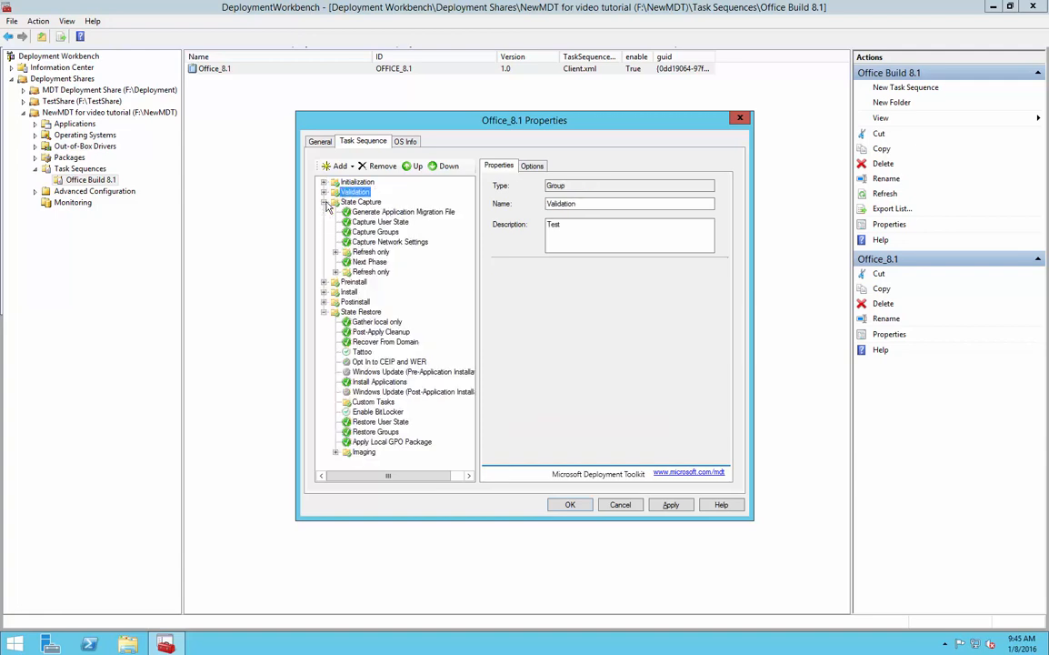
{"action": "left_click", "coordinate": [393, 212]}
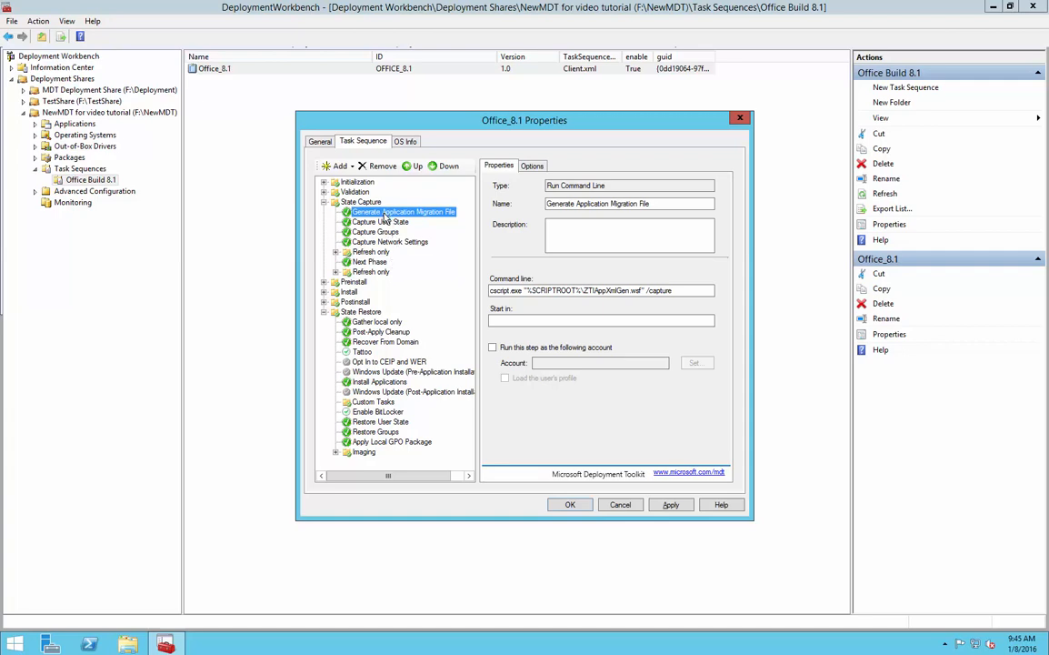
{"action": "left_click", "coordinate": [532, 165]}
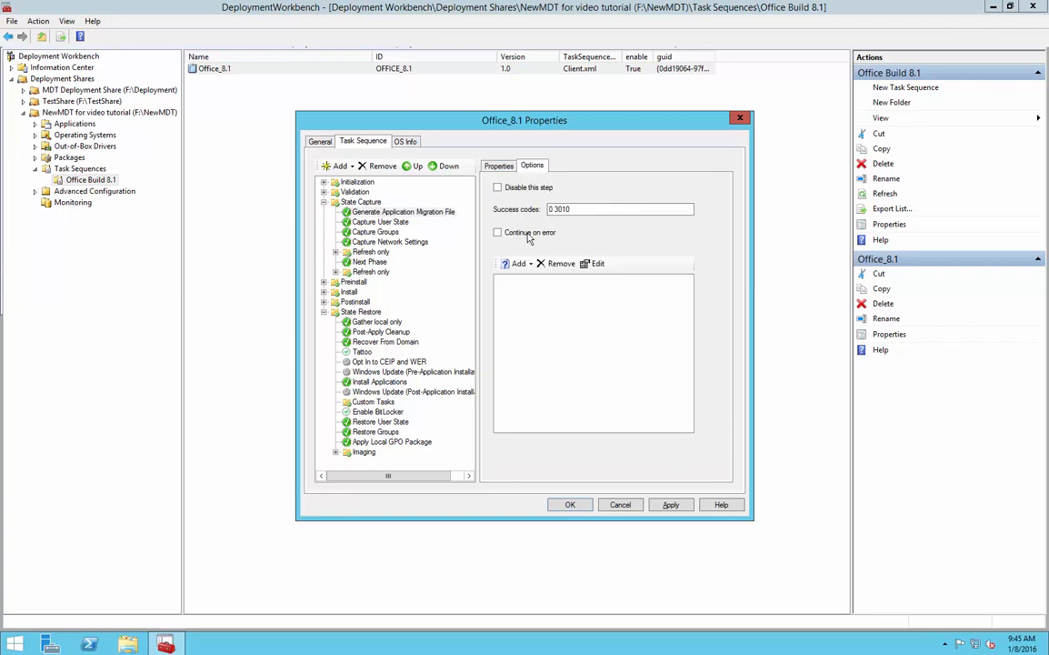
{"action": "left_click", "coordinate": [510, 190]}
{"action": "left_click", "coordinate": [387, 222]}
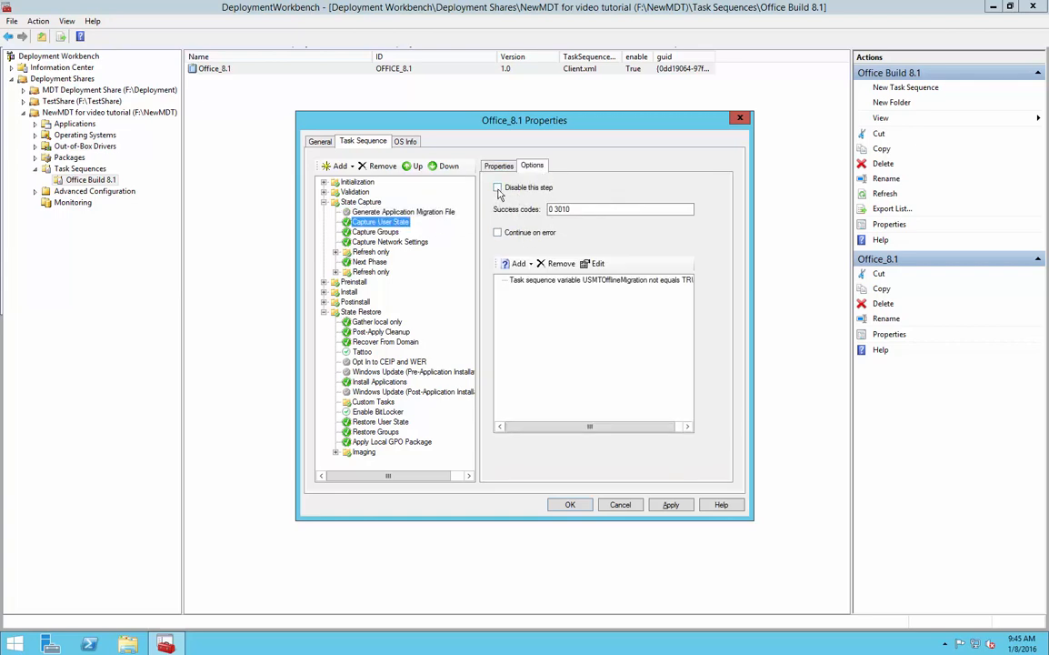
{"action": "left_click", "coordinate": [498, 188]}
{"action": "left_click", "coordinate": [400, 231]}
{"action": "left_click", "coordinate": [497, 187]}
{"action": "left_click", "coordinate": [395, 243]}
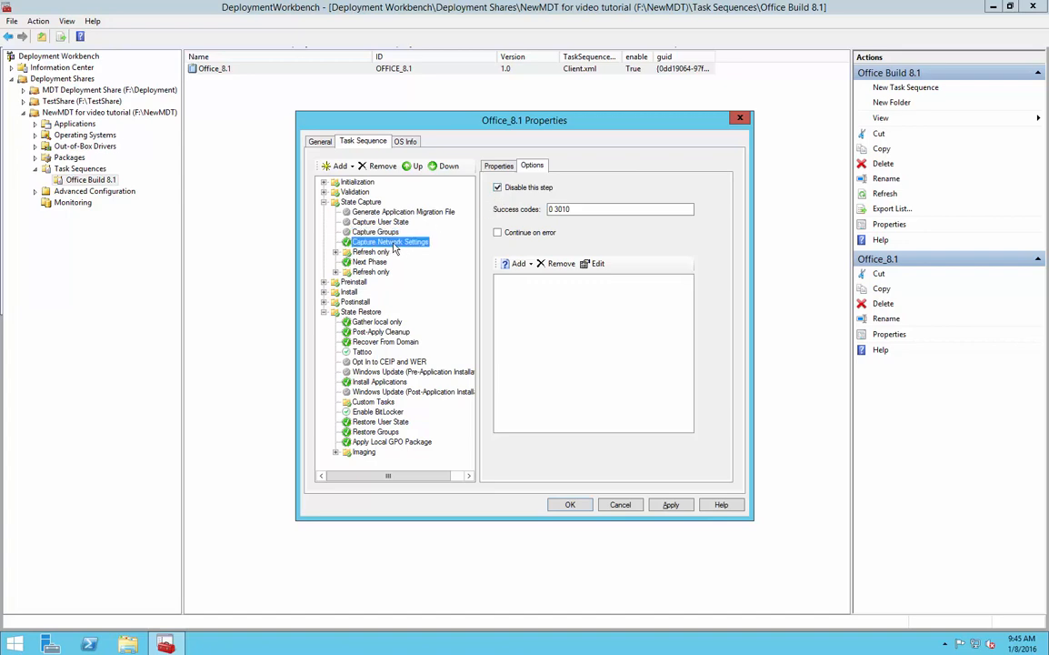
{"action": "left_click", "coordinate": [498, 188]}
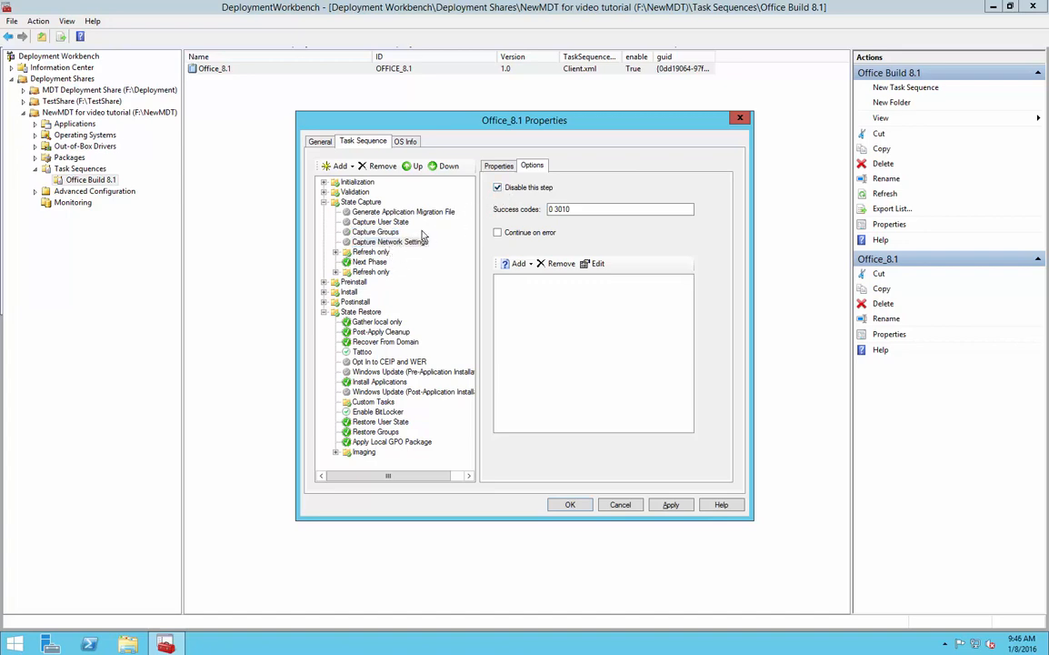
Disable the Disable BDE Protectors and Apply Windows PE steps in State Capture's first Refresh only group
{"action": "left_click", "coordinate": [336, 253]}
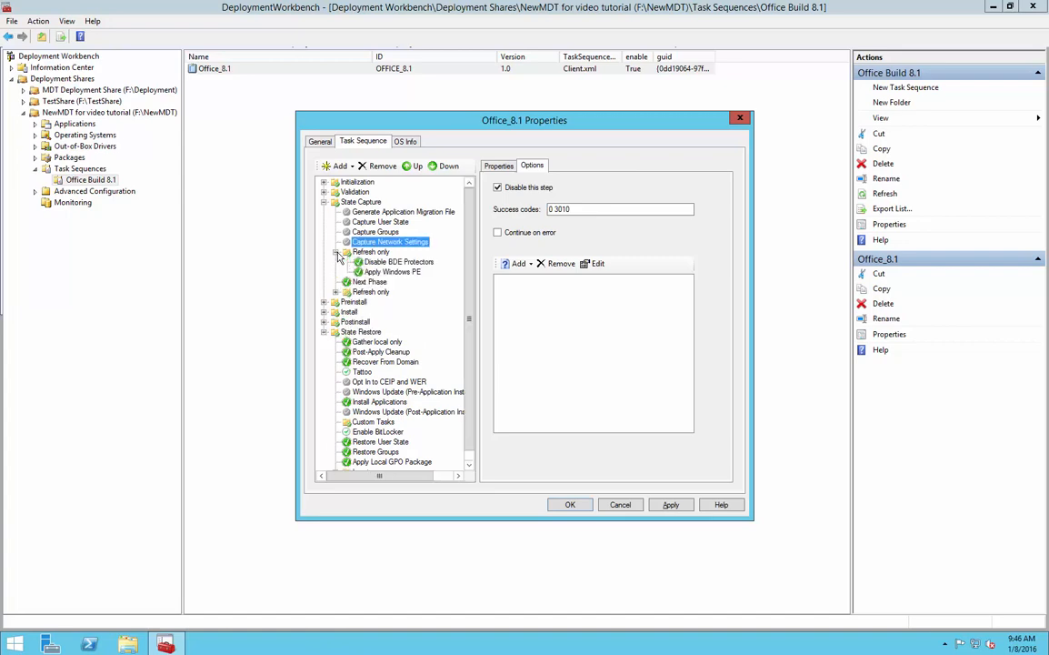
{"action": "left_click", "coordinate": [400, 263]}
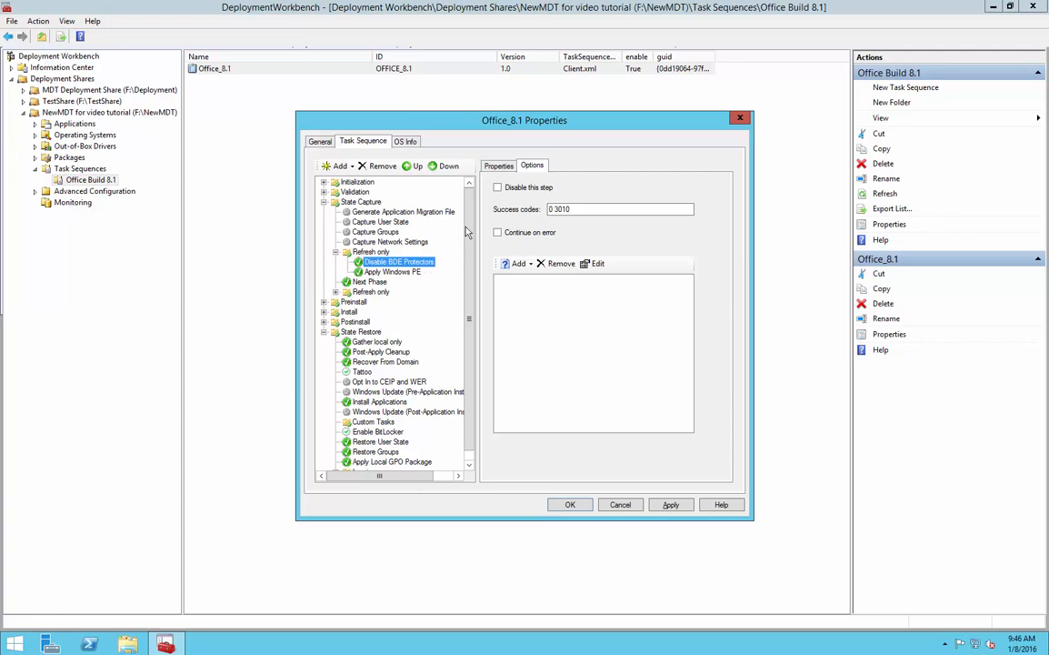
{"action": "left_click", "coordinate": [417, 272]}
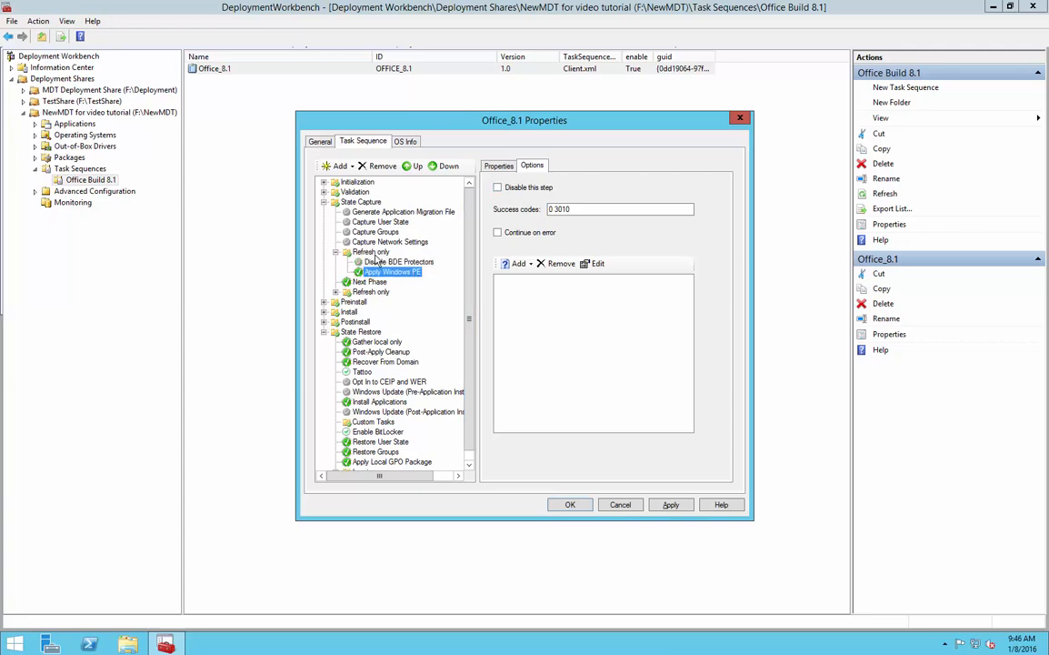
{"action": "left_click", "coordinate": [374, 253]}
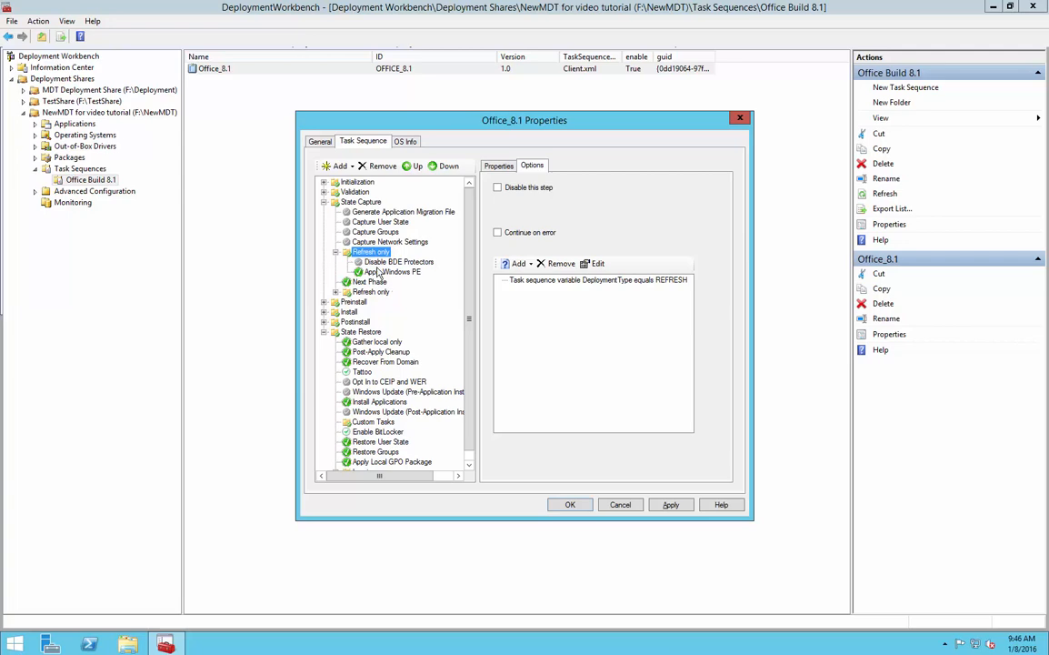
{"action": "left_click", "coordinate": [390, 272]}
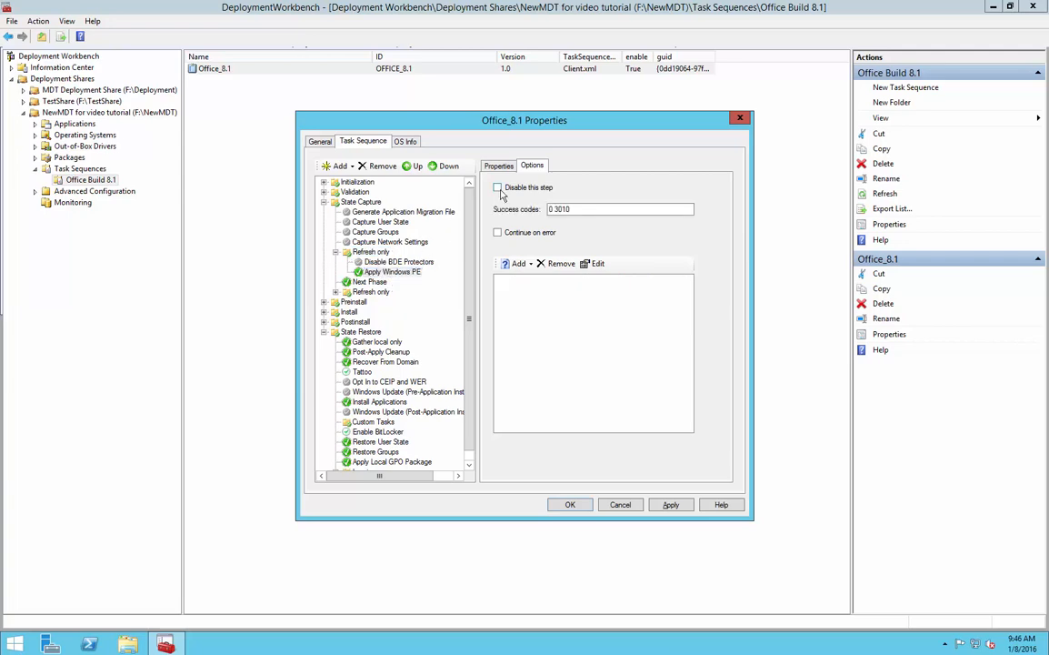
Disable State Capture's Next Phase step and the Restart computer step in its second Refresh only group
{"action": "left_click", "coordinate": [363, 283]}
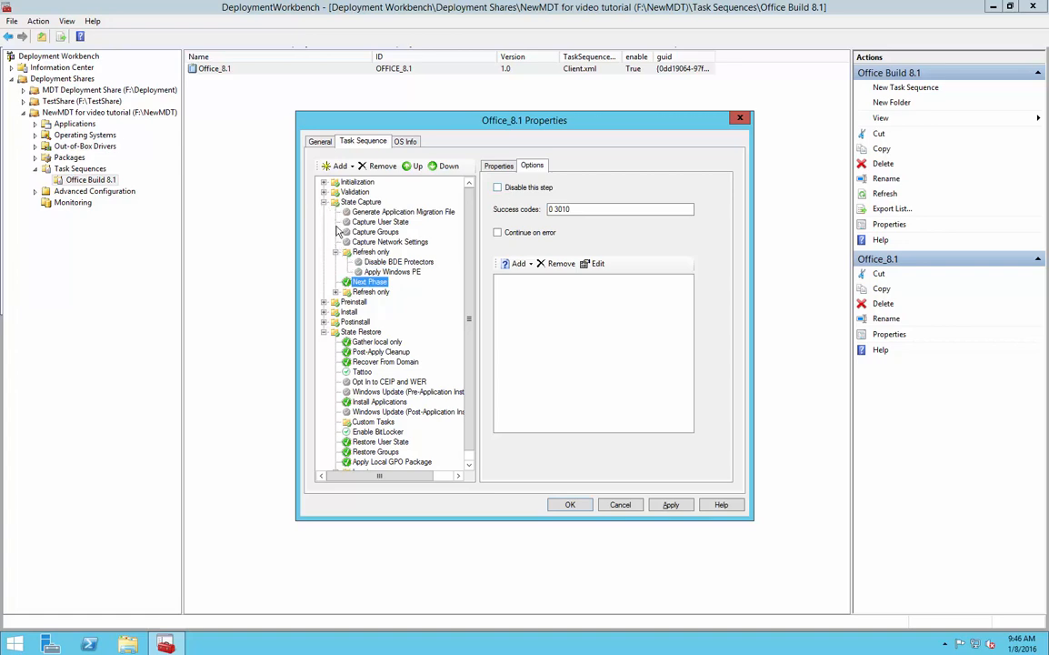
{"action": "left_click", "coordinate": [336, 292]}
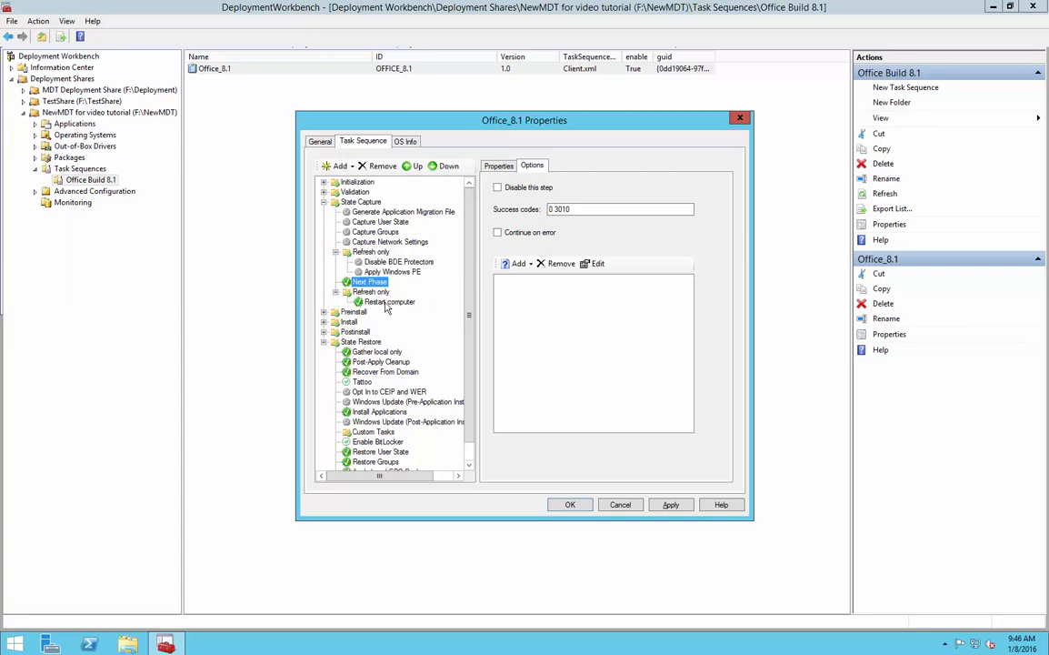
{"action": "right_click", "coordinate": [376, 285]}
{"action": "left_click", "coordinate": [499, 189]}
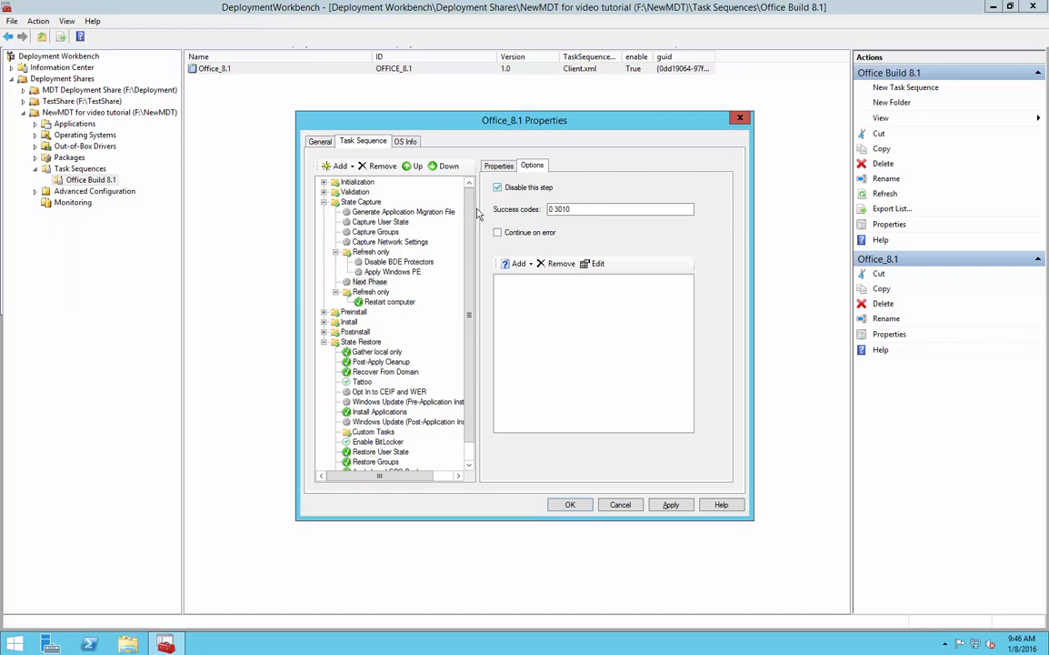
{"action": "left_click", "coordinate": [400, 304]}
{"action": "left_click", "coordinate": [498, 187]}
Collapse the State Capture group with its Refresh only subgroups and disable the whole group
{"action": "left_click", "coordinate": [335, 292]}
{"action": "left_click", "coordinate": [335, 252]}
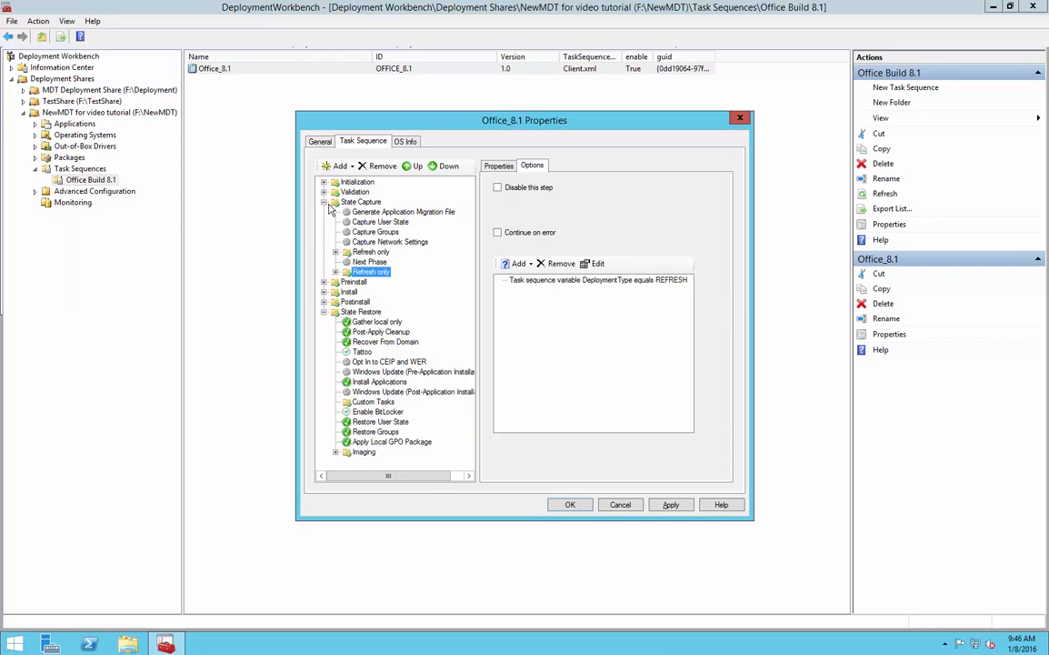
{"action": "left_click", "coordinate": [323, 202]}
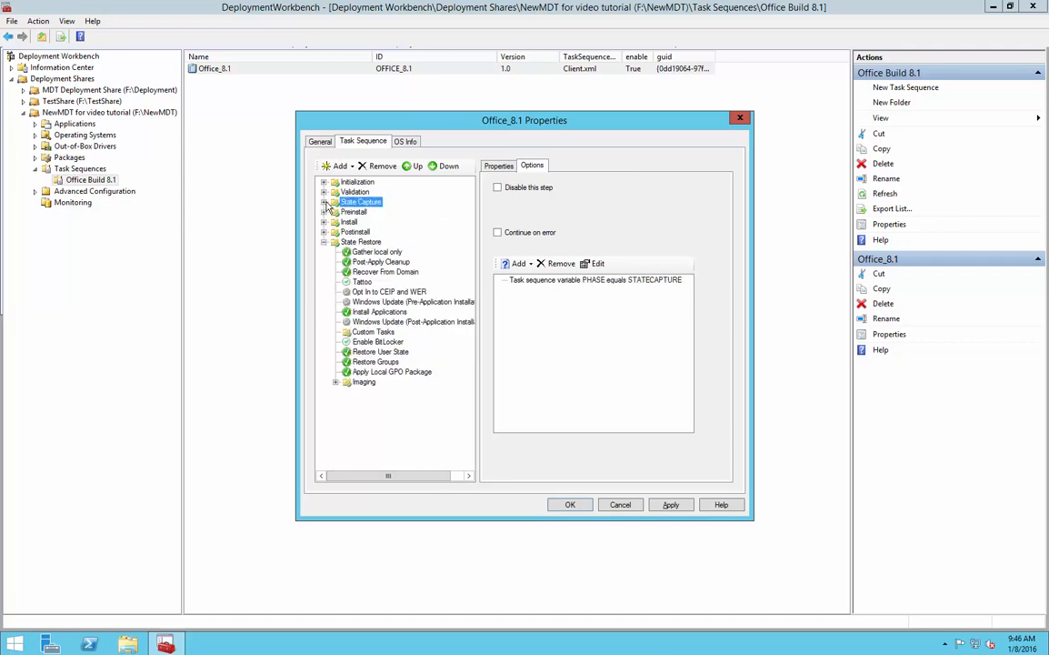
{"action": "left_click", "coordinate": [498, 188]}
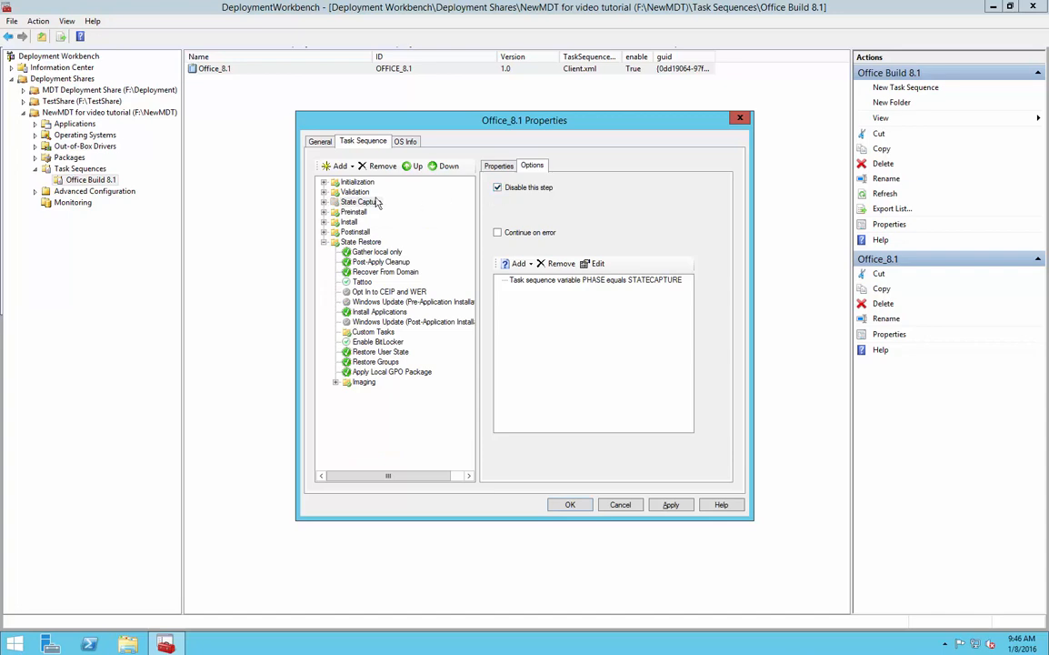
Examine the Preinstall group and its Gather local only step alongside the Initialization group's contents
{"action": "left_click", "coordinate": [349, 213]}
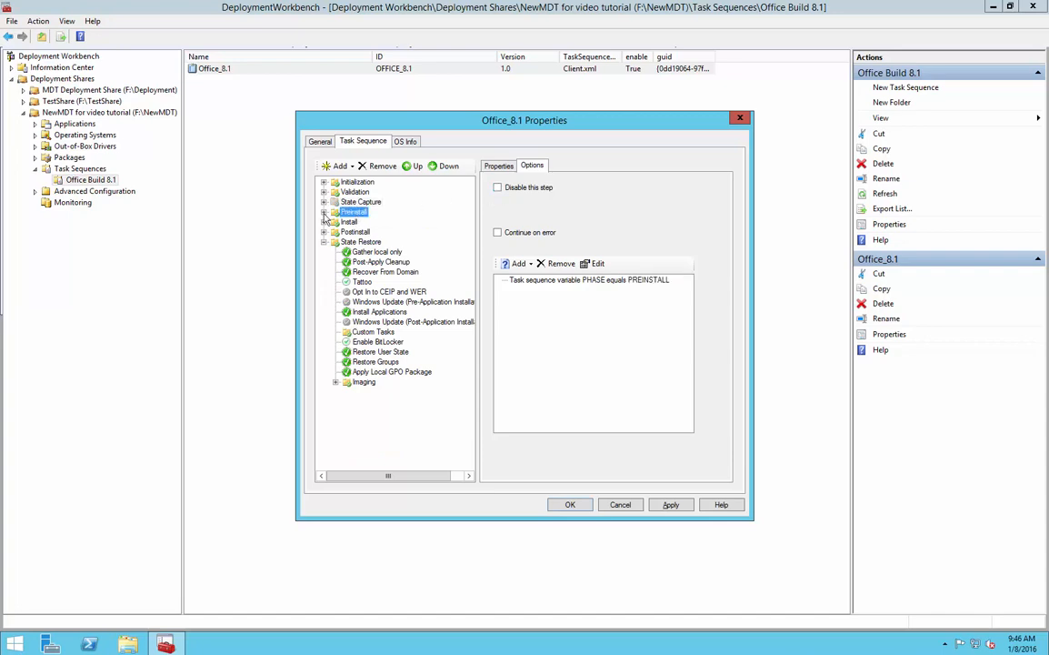
{"action": "left_click", "coordinate": [324, 213]}
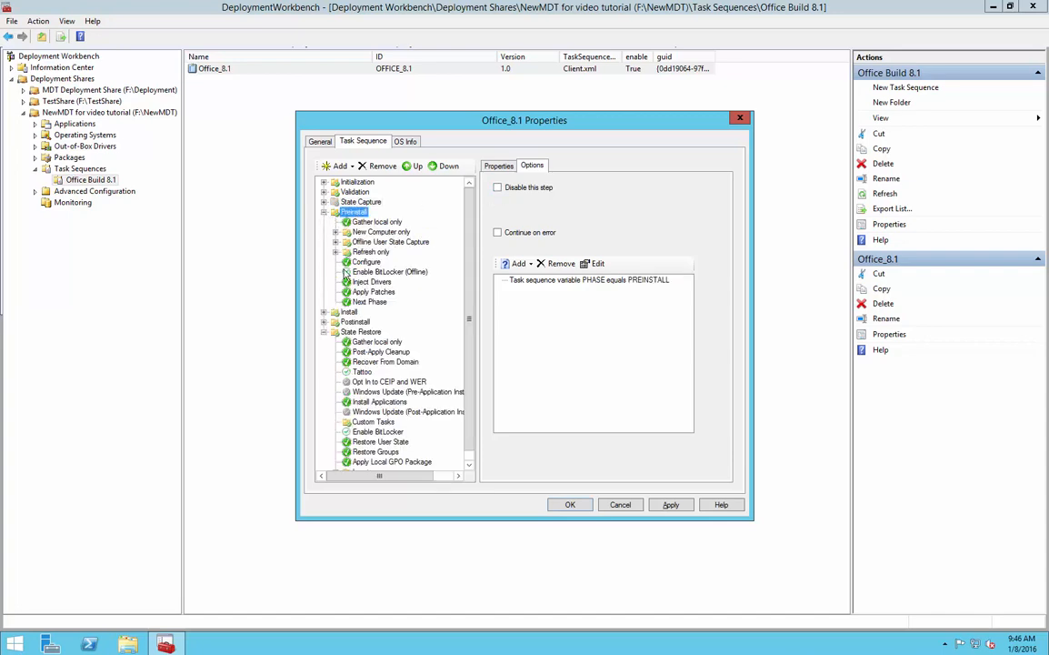
{"action": "left_click", "coordinate": [368, 221]}
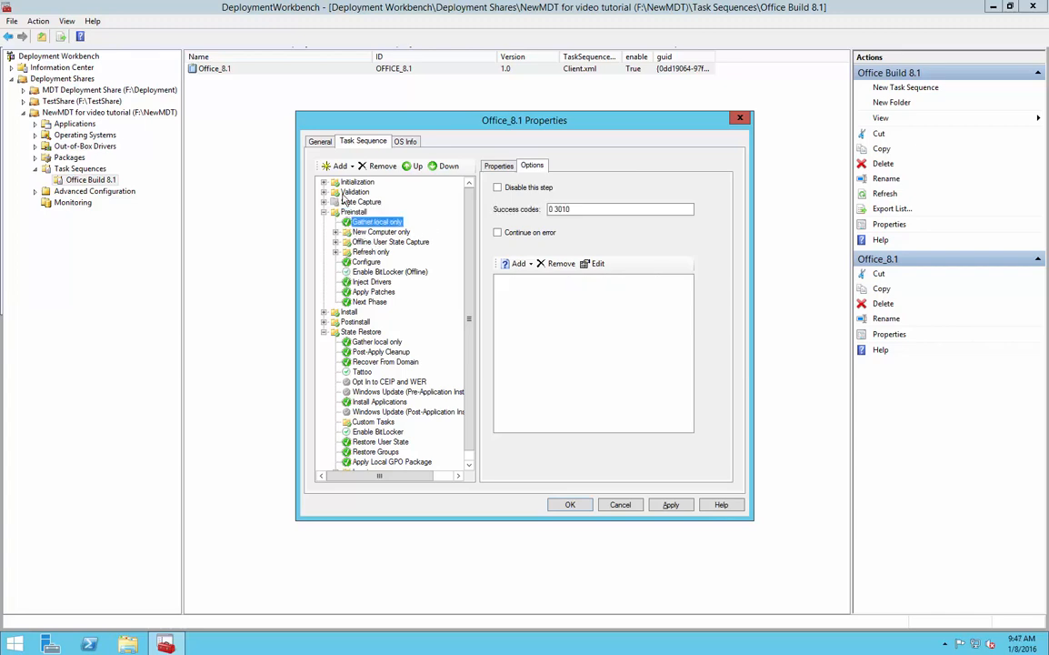
{"action": "left_click", "coordinate": [323, 183]}
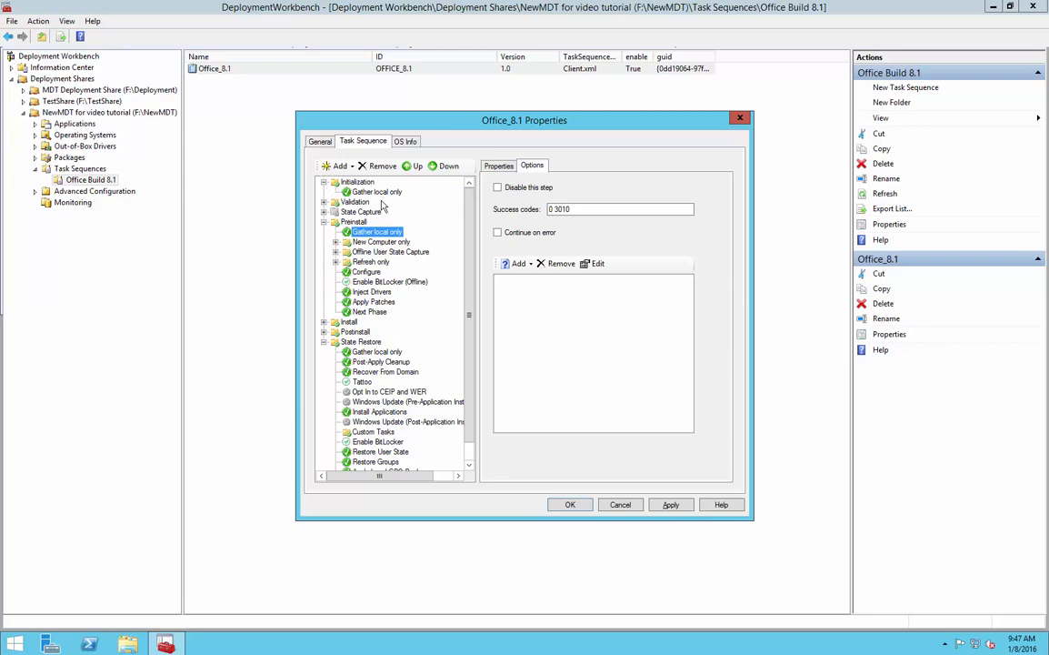
Examine the BIOS and UEFI Format and Partition Disk steps and the Copy scripts step in Preinstall's New Computer only group
{"action": "left_click", "coordinate": [336, 242]}
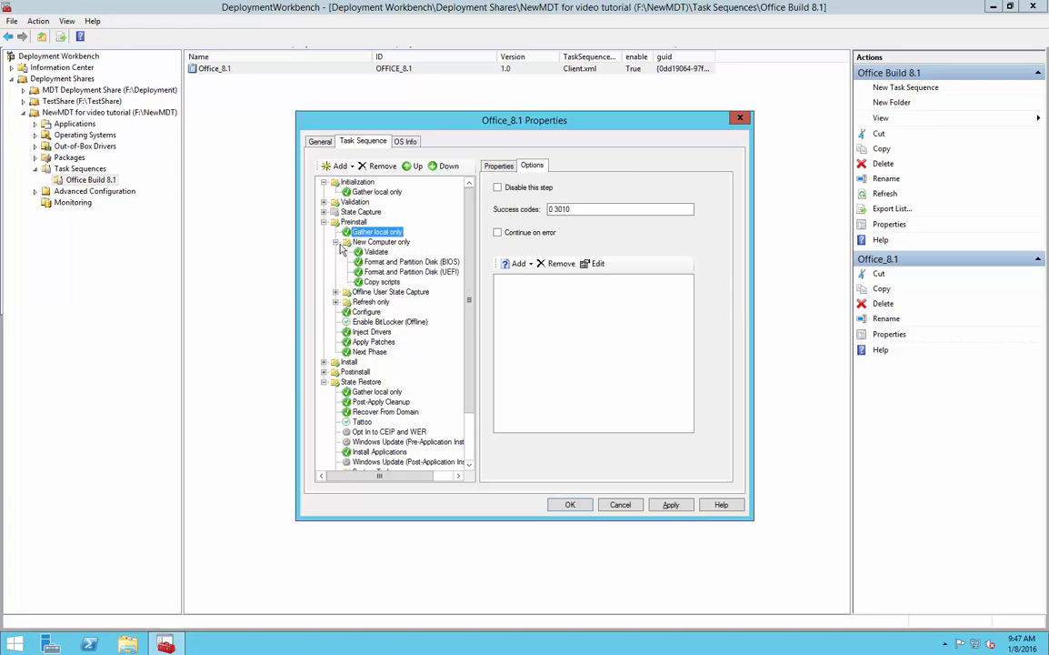
{"action": "left_click", "coordinate": [389, 262]}
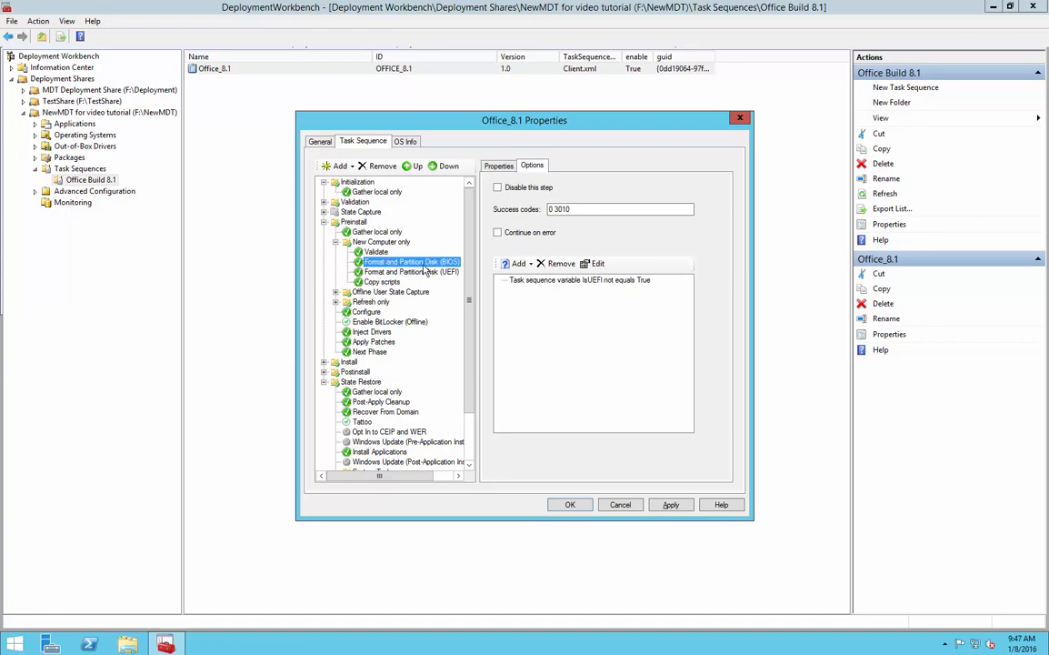
{"action": "left_click", "coordinate": [424, 270]}
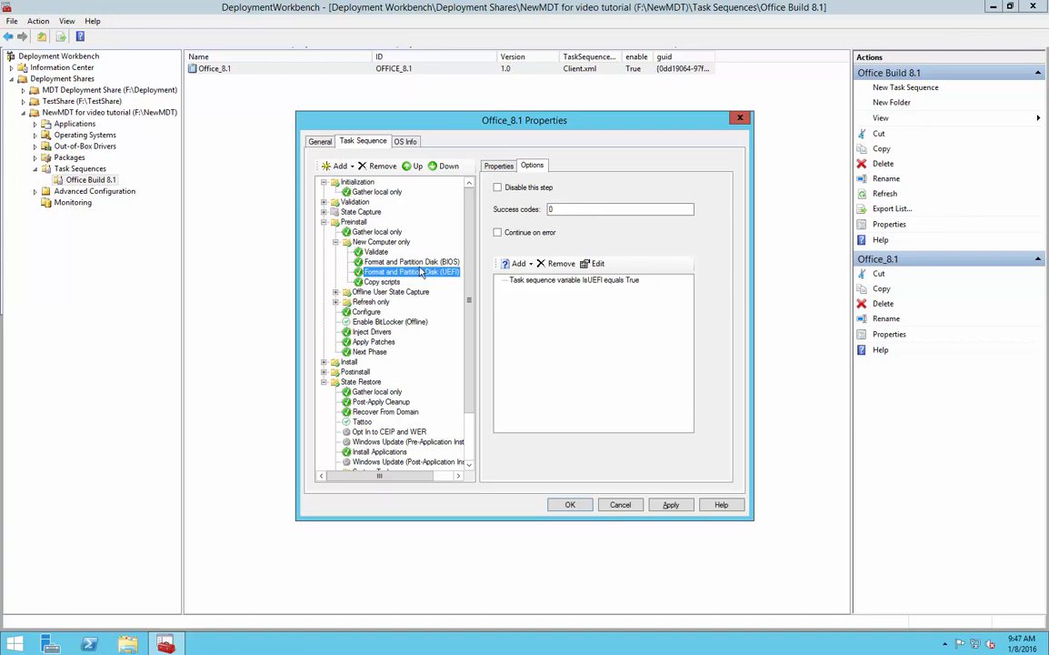
{"action": "left_click", "coordinate": [425, 262]}
{"action": "left_click", "coordinate": [498, 166]}
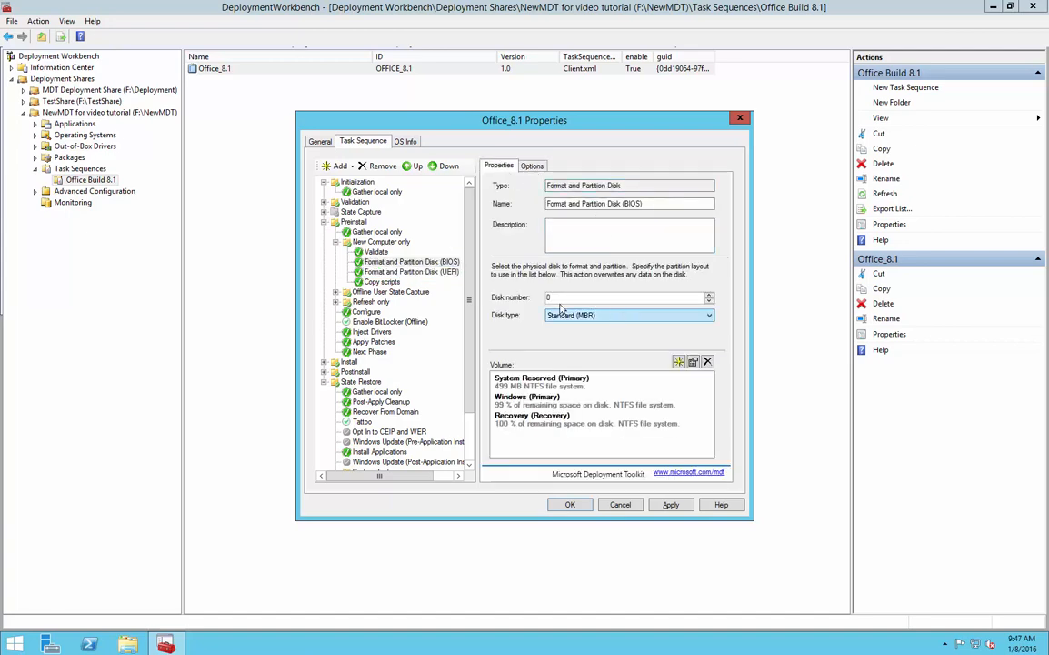
{"action": "left_click", "coordinate": [378, 271]}
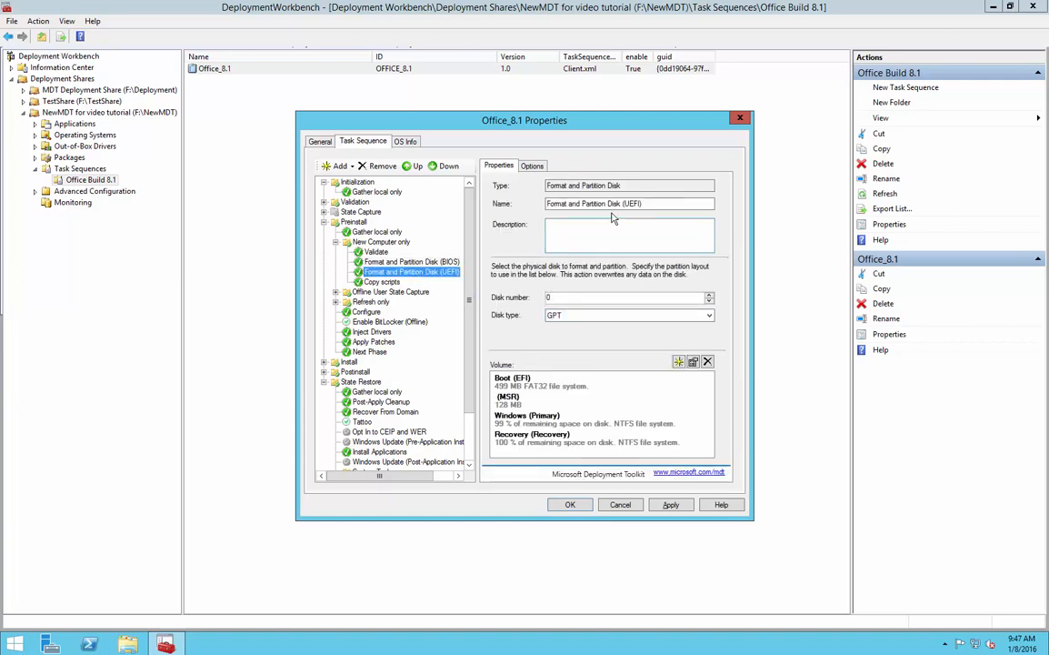
{"action": "left_click", "coordinate": [388, 283]}
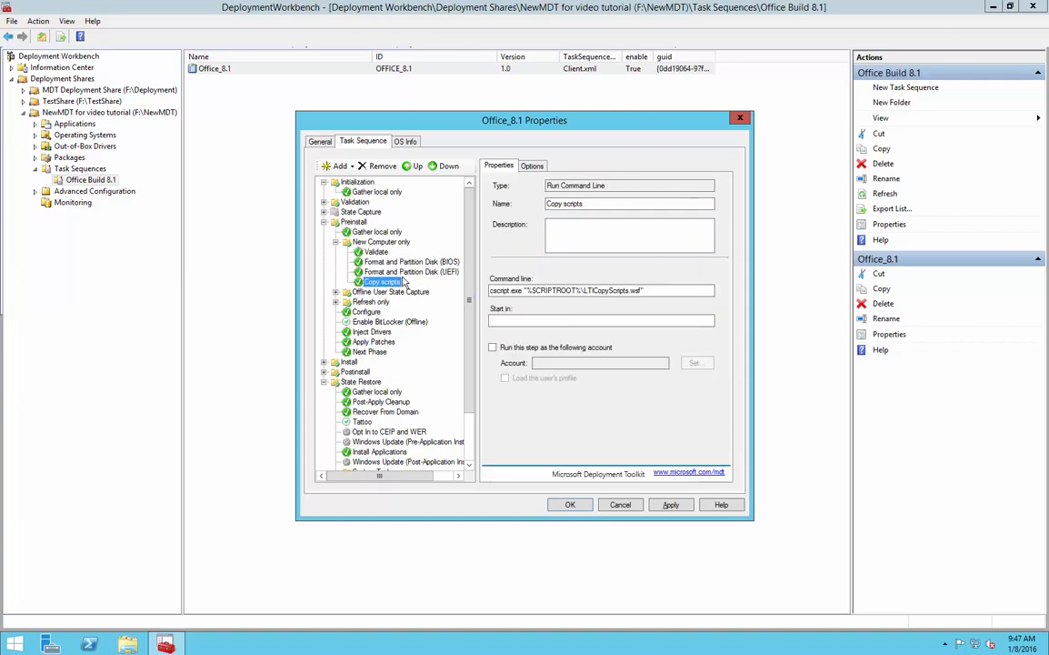
Examine the options of Preinstall's Offline User State Capture group, collapsing New Computer only
{"action": "left_click", "coordinate": [336, 242]}
{"action": "left_click", "coordinate": [336, 253]}
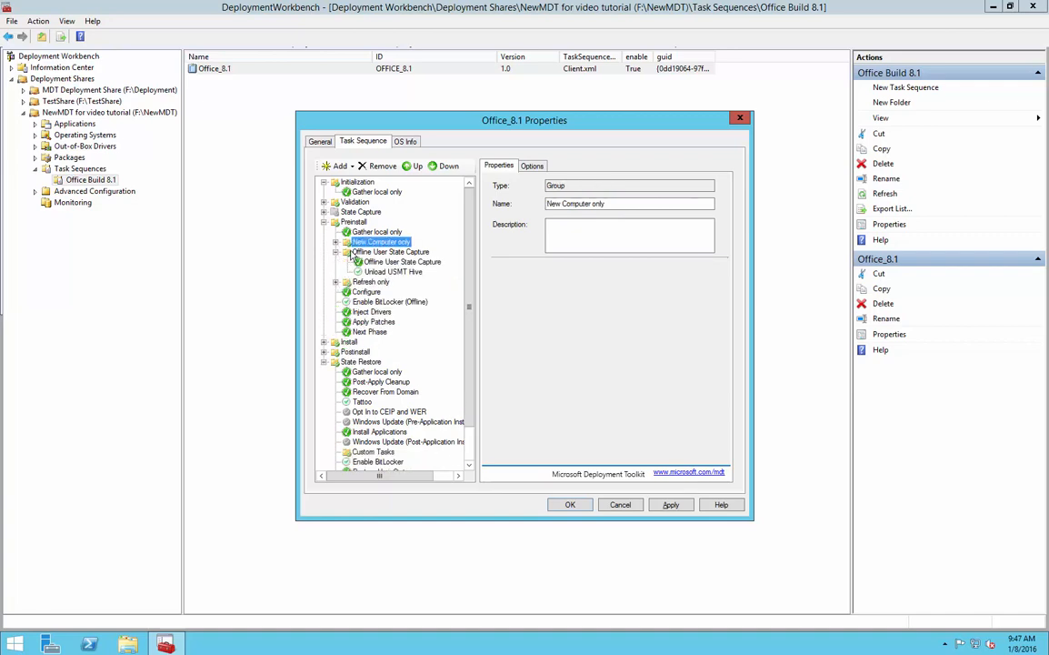
{"action": "left_click", "coordinate": [383, 253]}
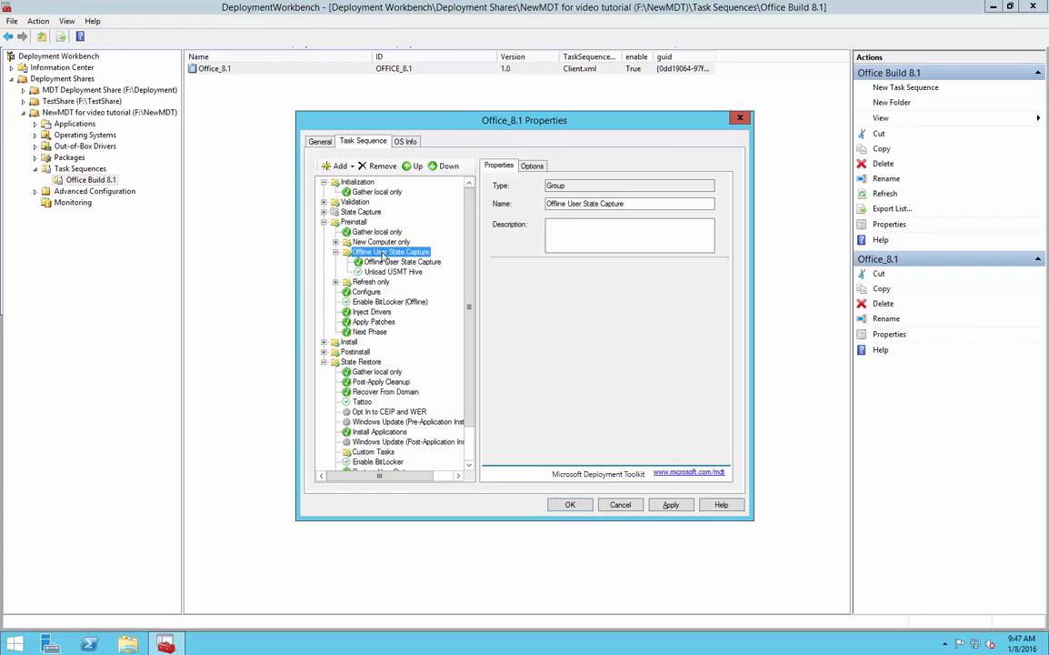
{"action": "right_click", "coordinate": [383, 253]}
{"action": "left_click", "coordinate": [532, 165]}
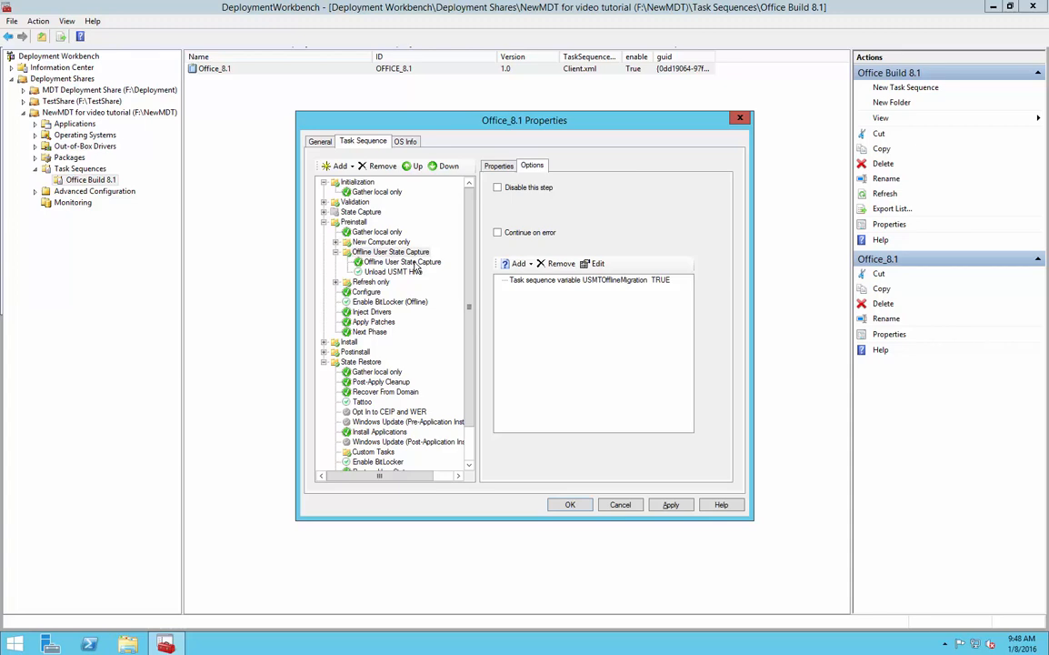
Disable the Offline User State Capture and Unload USMT Hive steps along with their parent group in Preinstall
{"action": "left_click", "coordinate": [414, 262]}
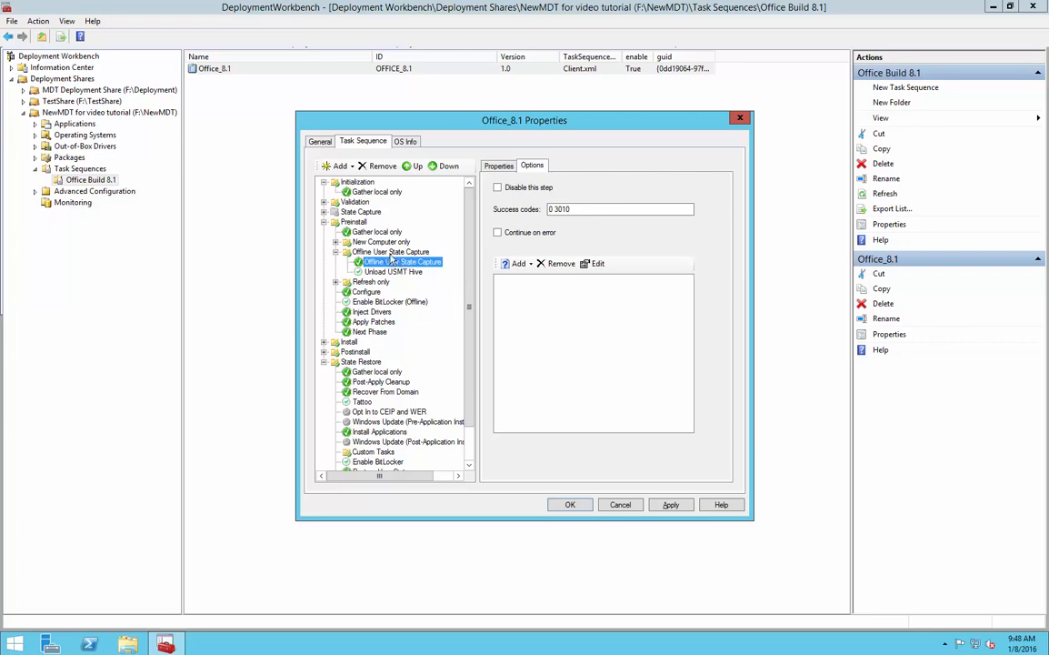
{"action": "left_click", "coordinate": [498, 187]}
{"action": "left_click", "coordinate": [404, 273]}
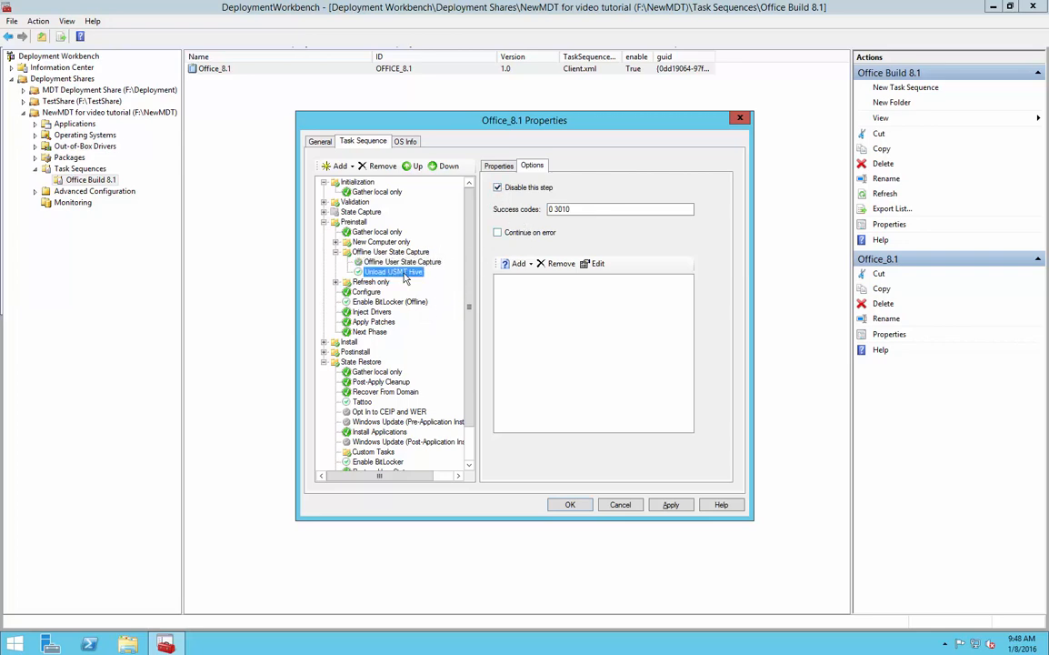
{"action": "left_click", "coordinate": [498, 232]}
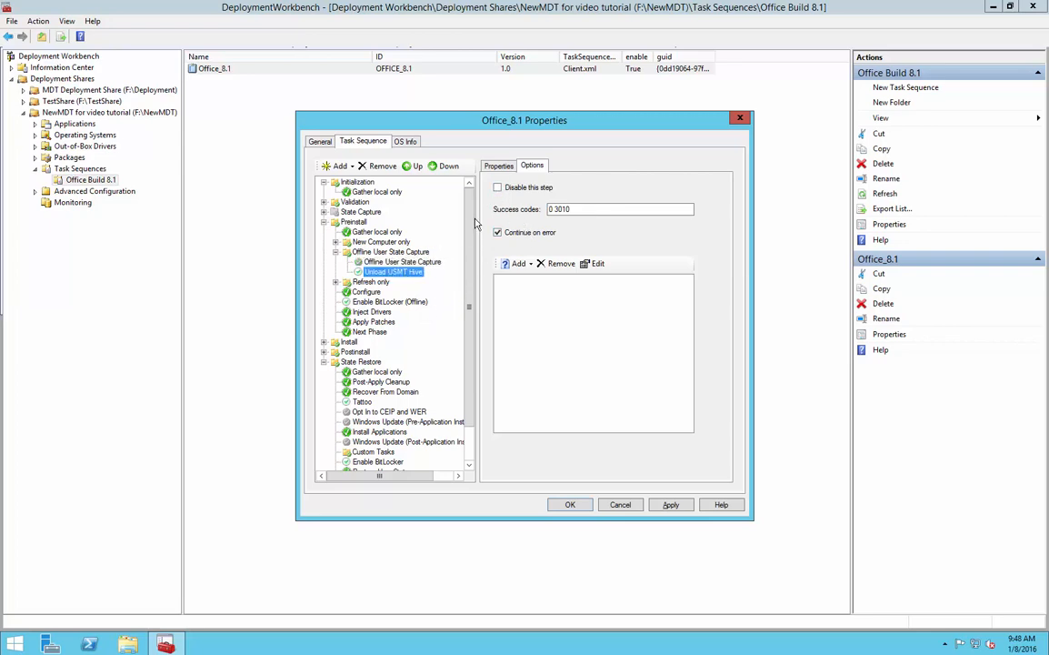
{"action": "left_click", "coordinate": [380, 253]}
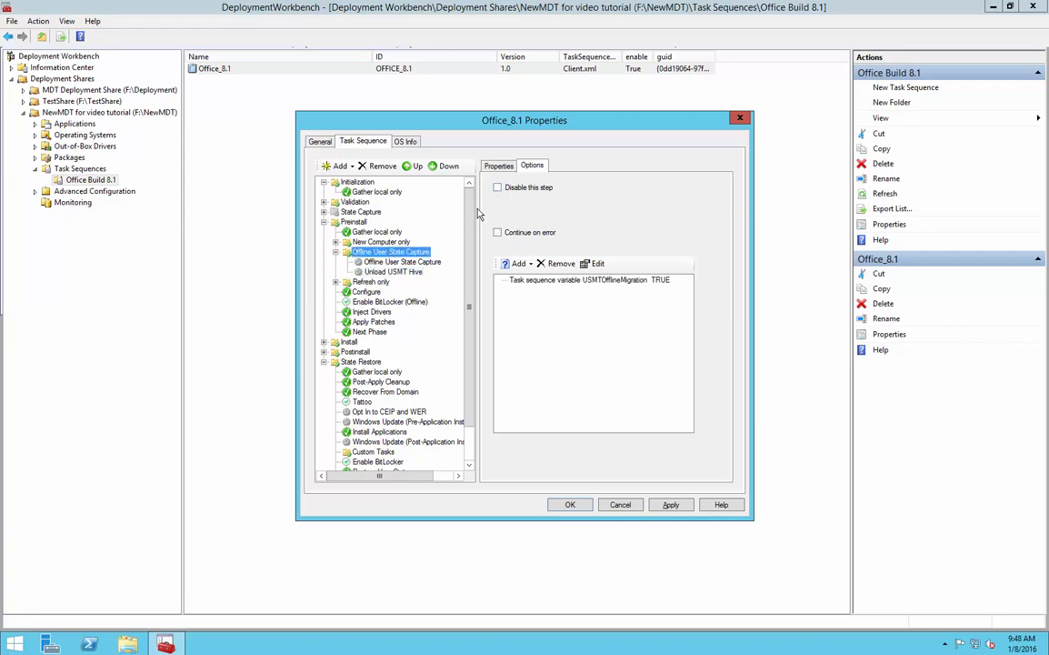
{"action": "left_click", "coordinate": [335, 252]}
Disable Preinstall's Refresh only group and the Backup step inside it
{"action": "left_click", "coordinate": [335, 262]}
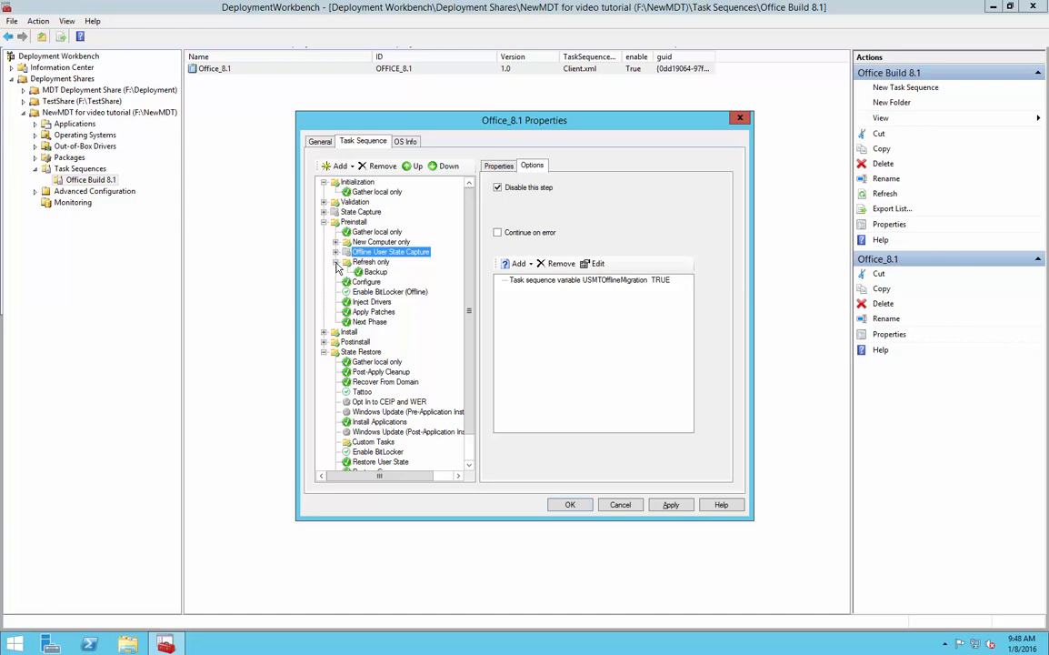
{"action": "left_click", "coordinate": [365, 262]}
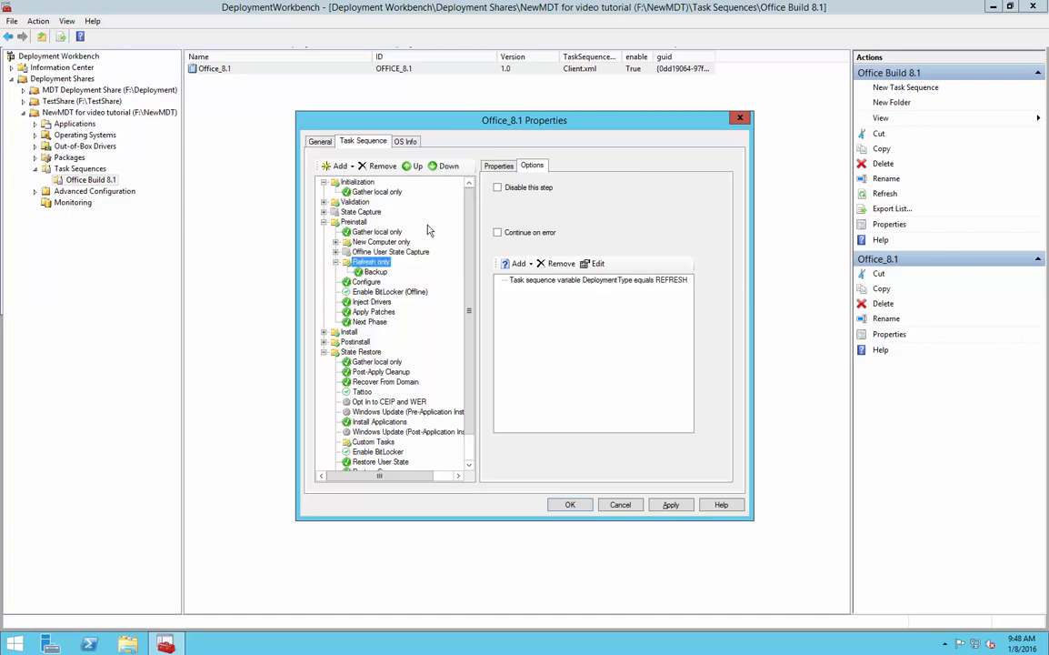
{"action": "left_click", "coordinate": [496, 188]}
{"action": "left_click", "coordinate": [375, 272]}
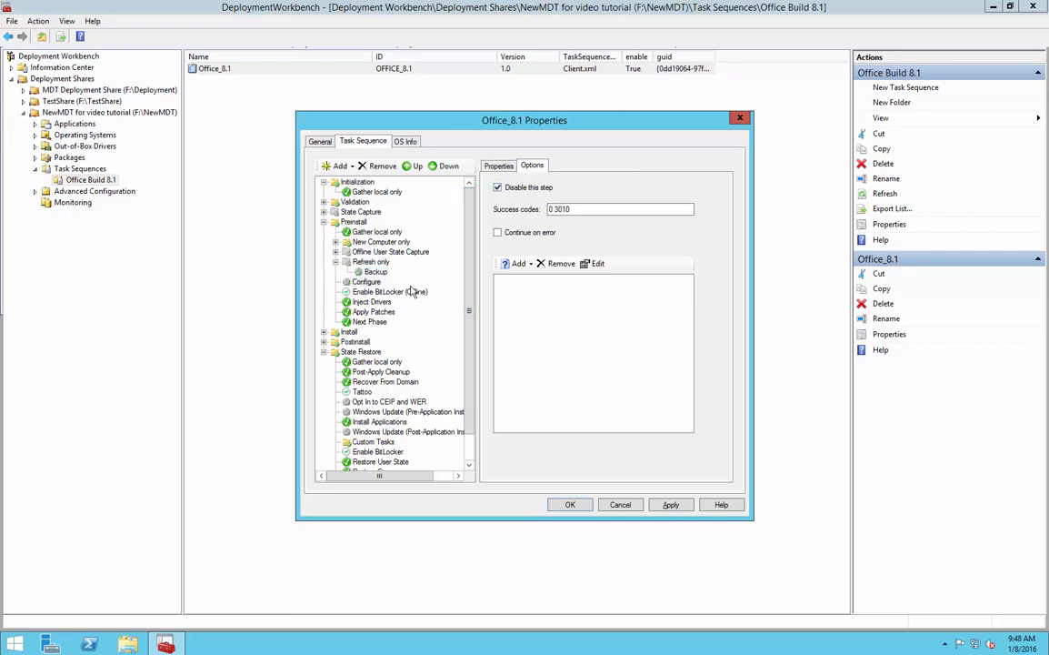
Disable Preinstall's Configure, Enable BitLocker (Offline), Inject Drivers, Apply Patches and Next Phase steps, and collapse Refresh only
{"action": "left_click", "coordinate": [366, 281]}
{"action": "left_click", "coordinate": [389, 292]}
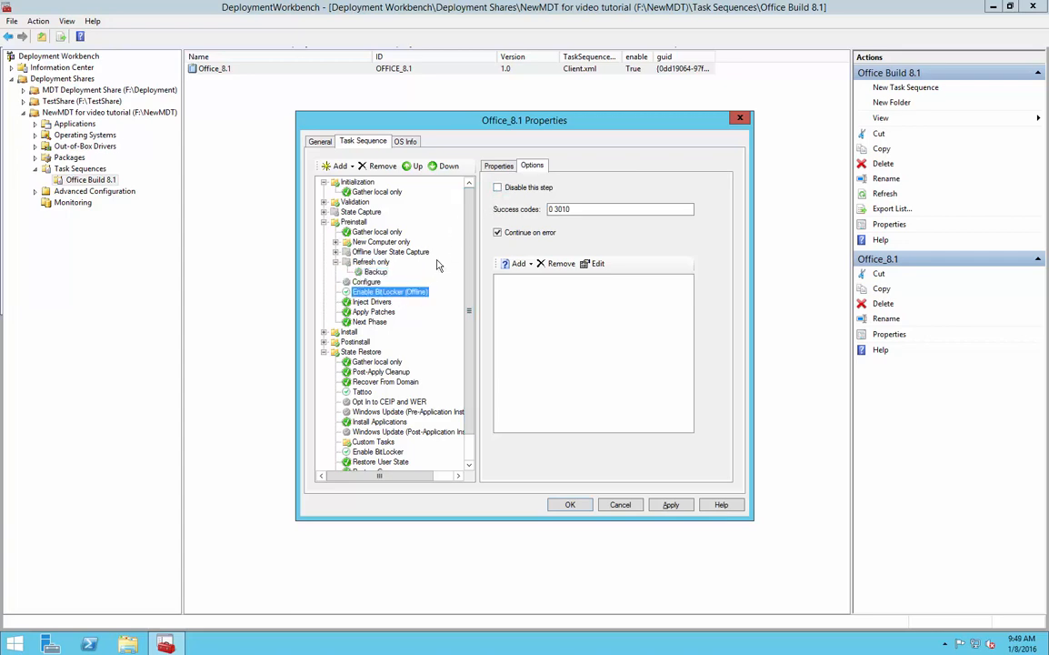
{"action": "left_click", "coordinate": [368, 301]}
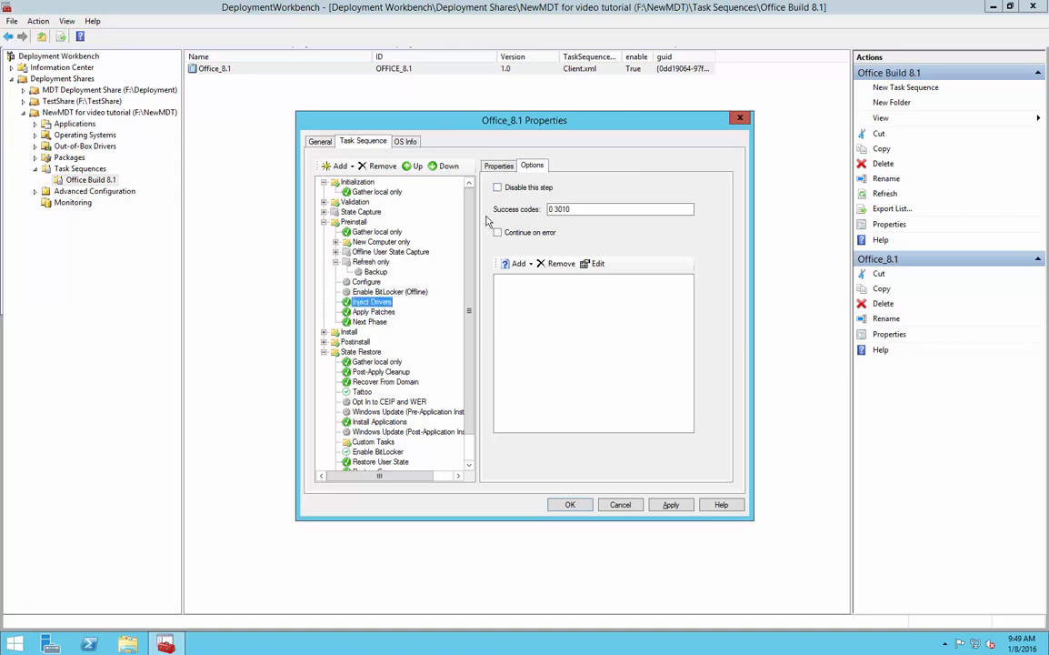
{"action": "key", "text": "Down"}
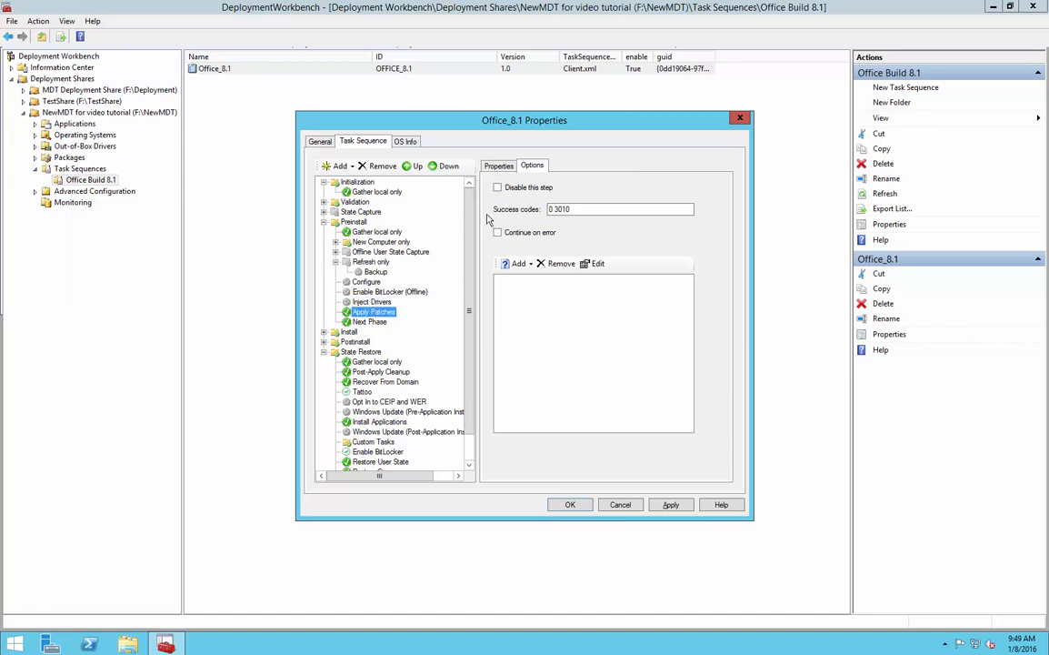
{"action": "key", "text": "Down"}
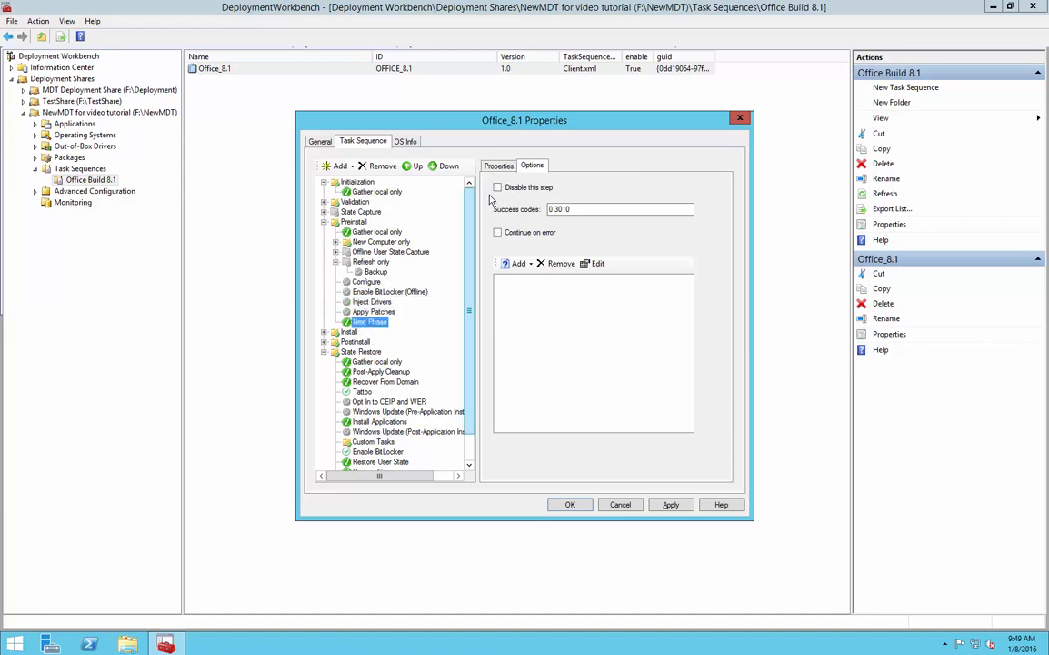
{"action": "left_click", "coordinate": [498, 189]}
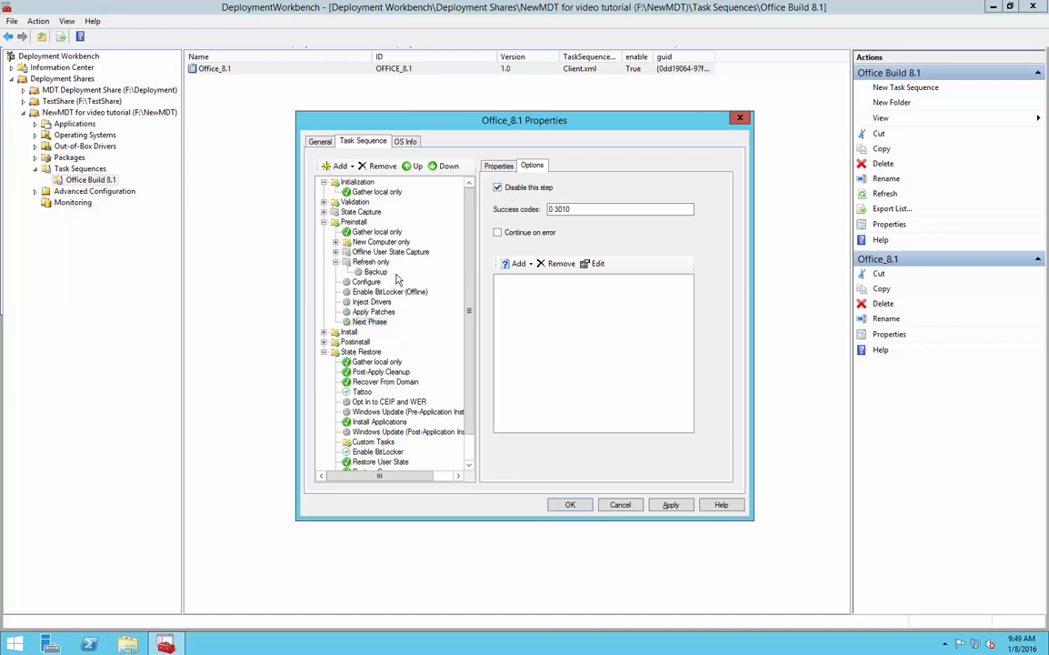
{"action": "left_click", "coordinate": [338, 287]}
{"action": "left_click", "coordinate": [336, 261]}
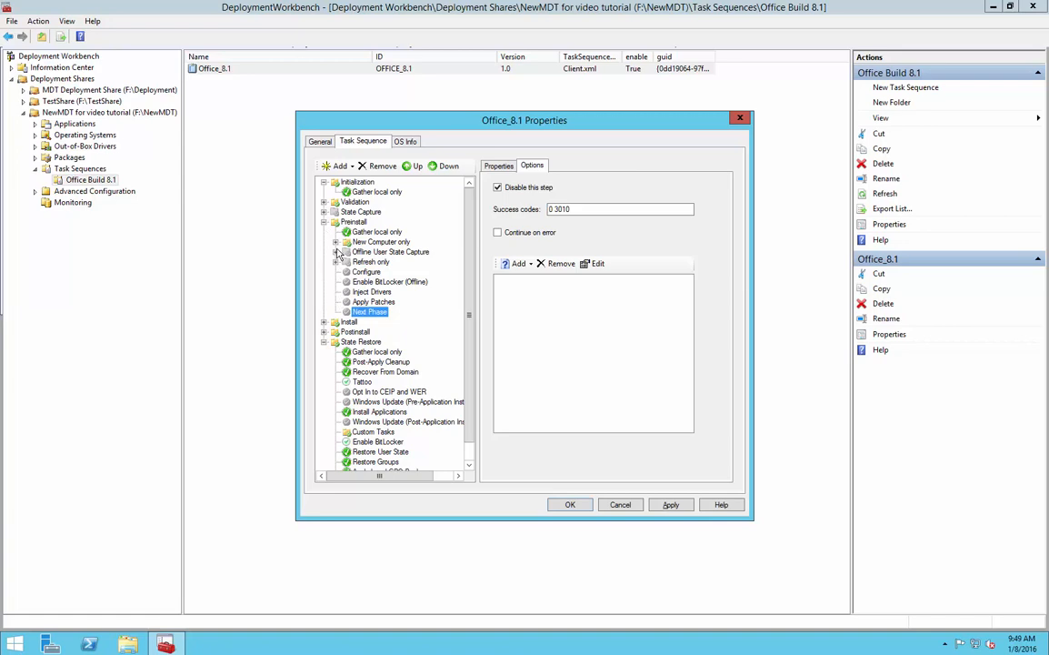
Examine the Install group's Install Operating System and Next Phase steps
{"action": "left_click", "coordinate": [336, 244]}
{"action": "left_click", "coordinate": [335, 242]}
{"action": "left_click", "coordinate": [324, 321]}
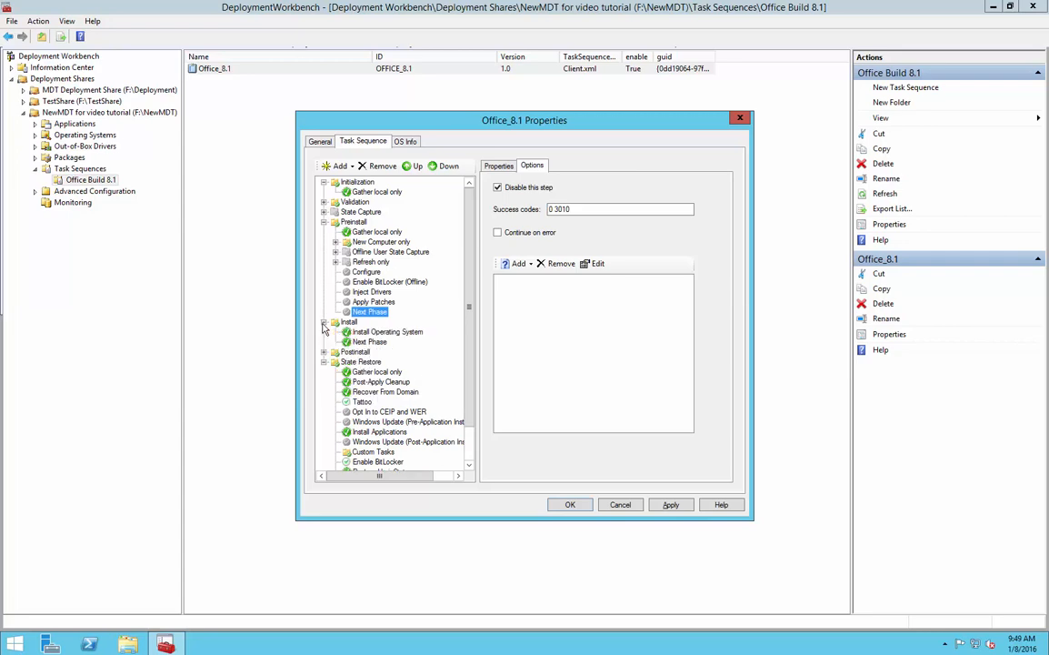
{"action": "left_click", "coordinate": [386, 333]}
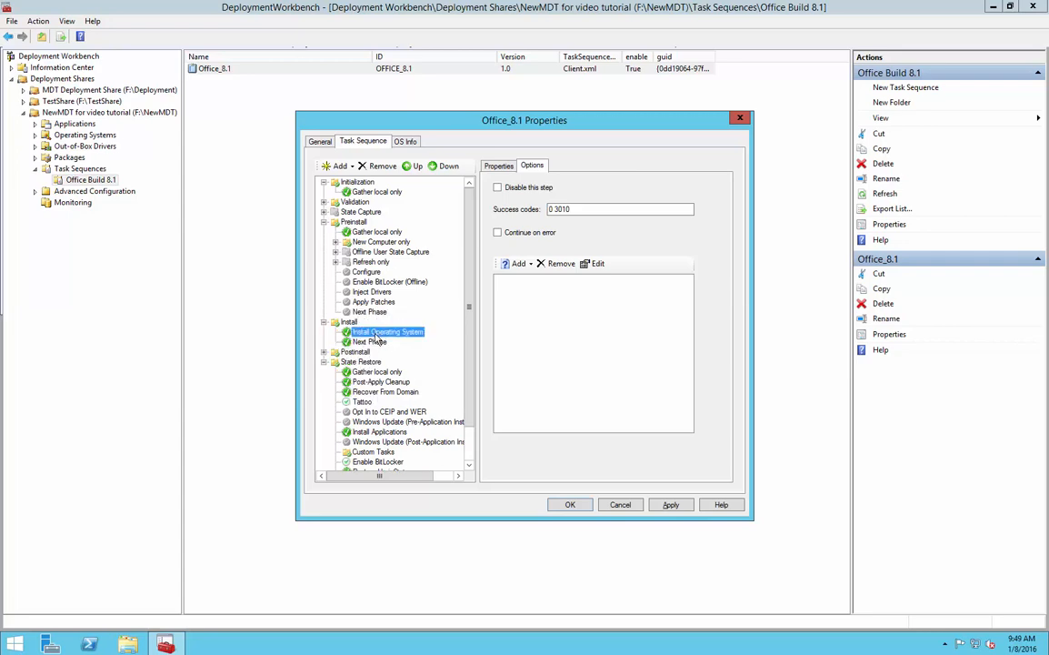
{"action": "left_click", "coordinate": [380, 340]}
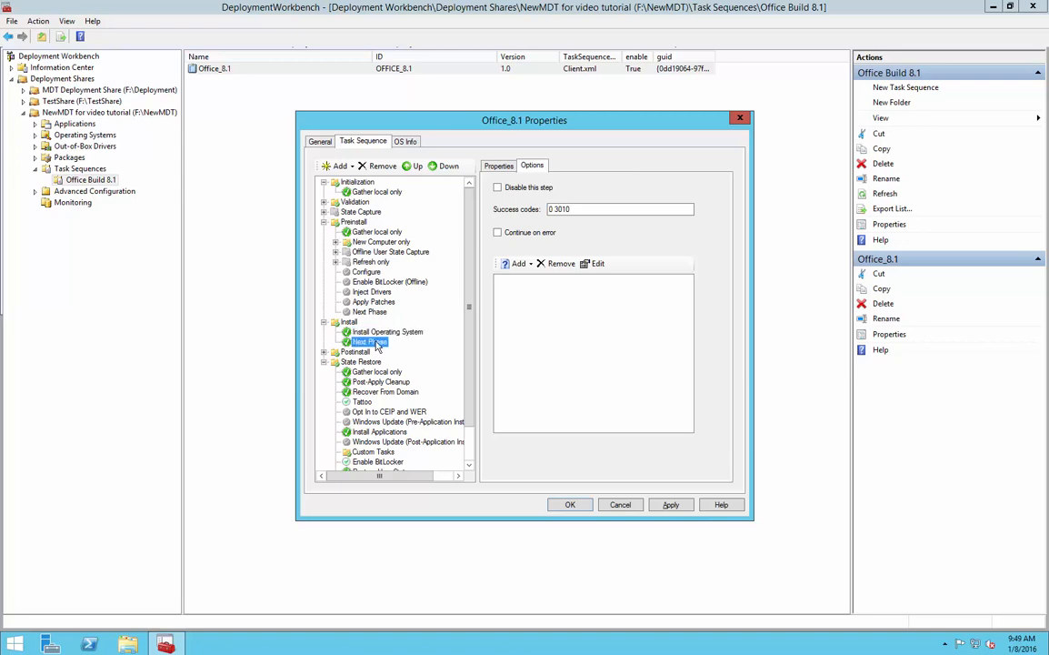
Expand the Postinstall group and disable its Copy Scripts step
{"action": "left_click", "coordinate": [325, 353]}
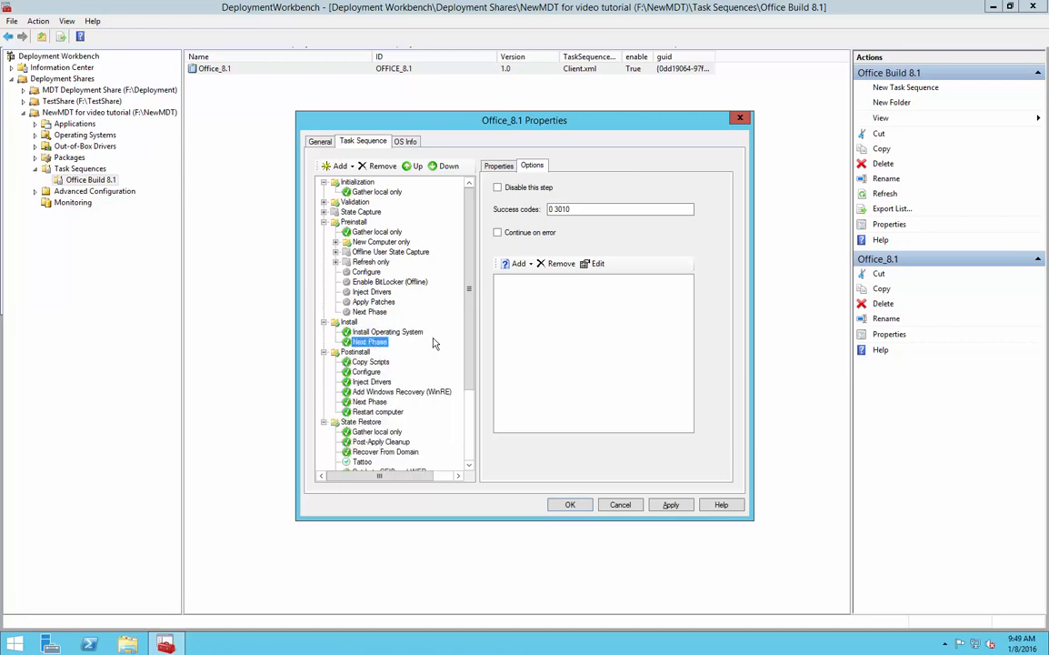
{"action": "scroll", "coordinate": [432, 327], "scroll_direction": "down", "scroll_amount": 3}
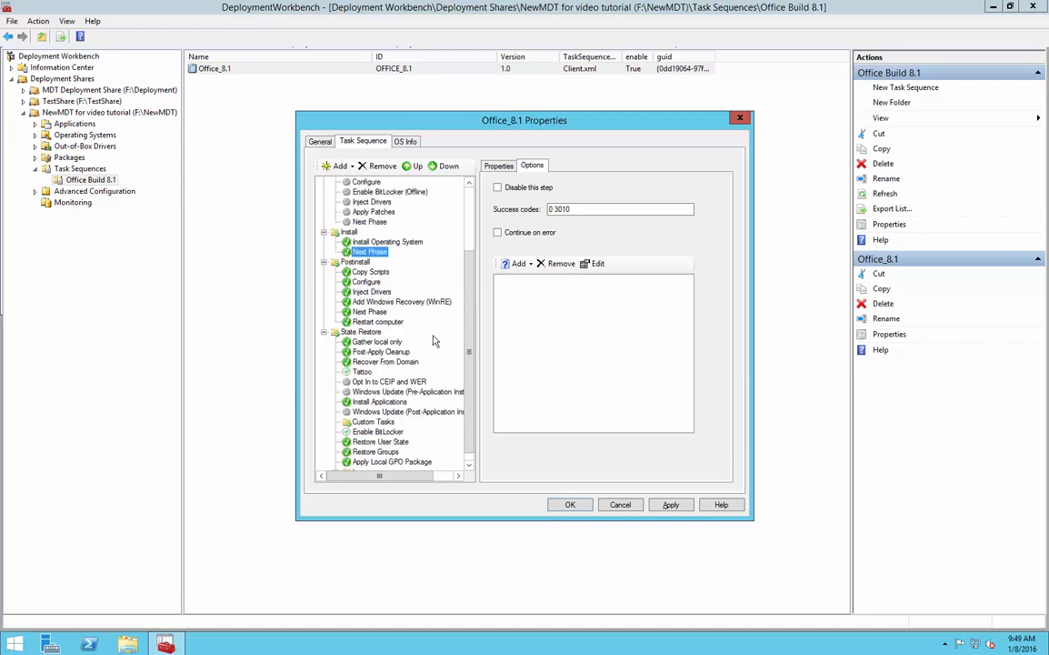
{"action": "left_click", "coordinate": [372, 273]}
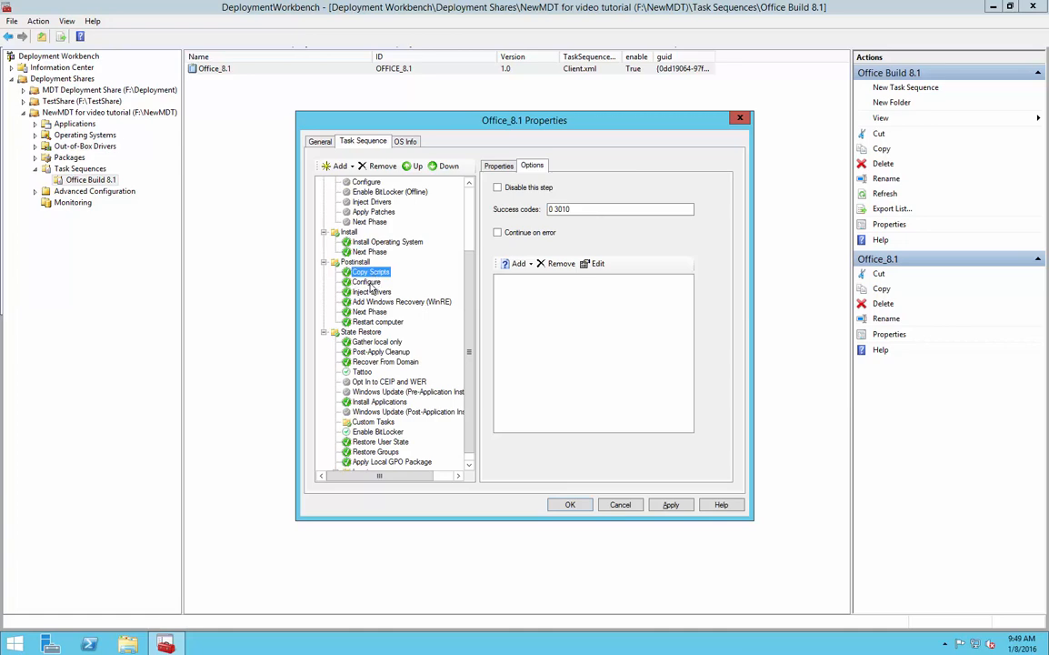
{"action": "left_click", "coordinate": [497, 187]}
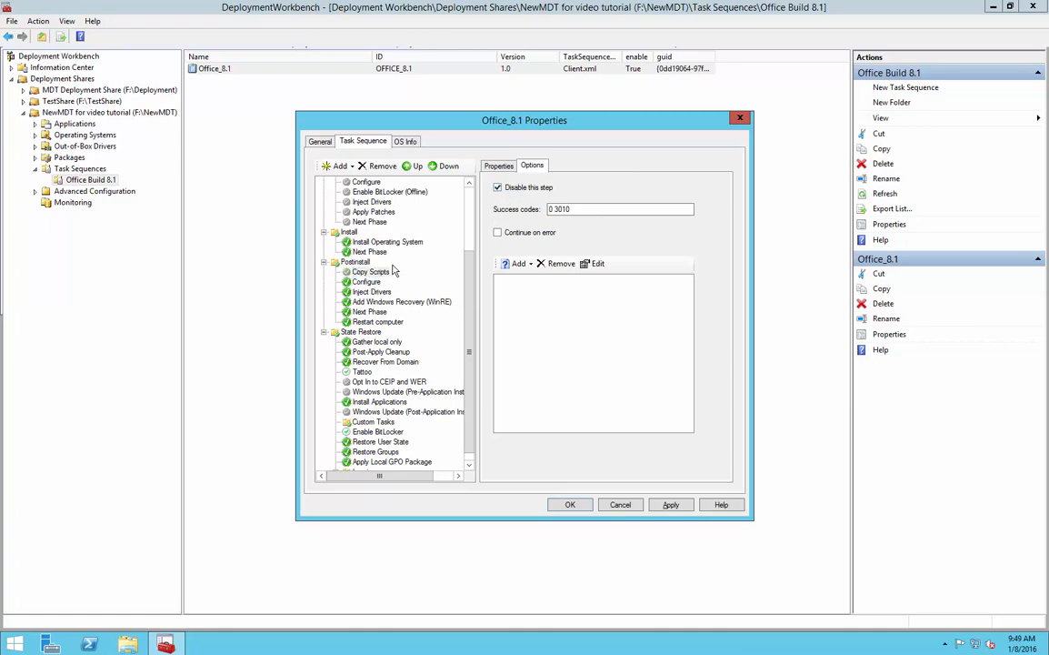
Check Postinstall's Configure and Inject Drivers steps, and disable the Add Windows Recovery (WinRE) step
{"action": "left_click", "coordinate": [369, 283]}
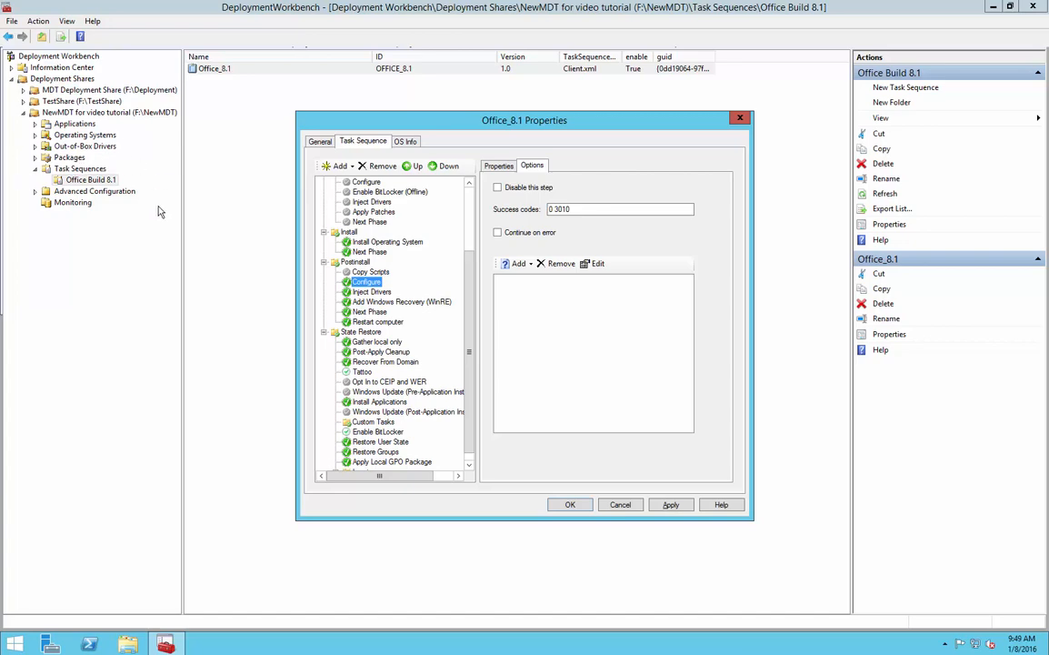
{"action": "left_click", "coordinate": [385, 292]}
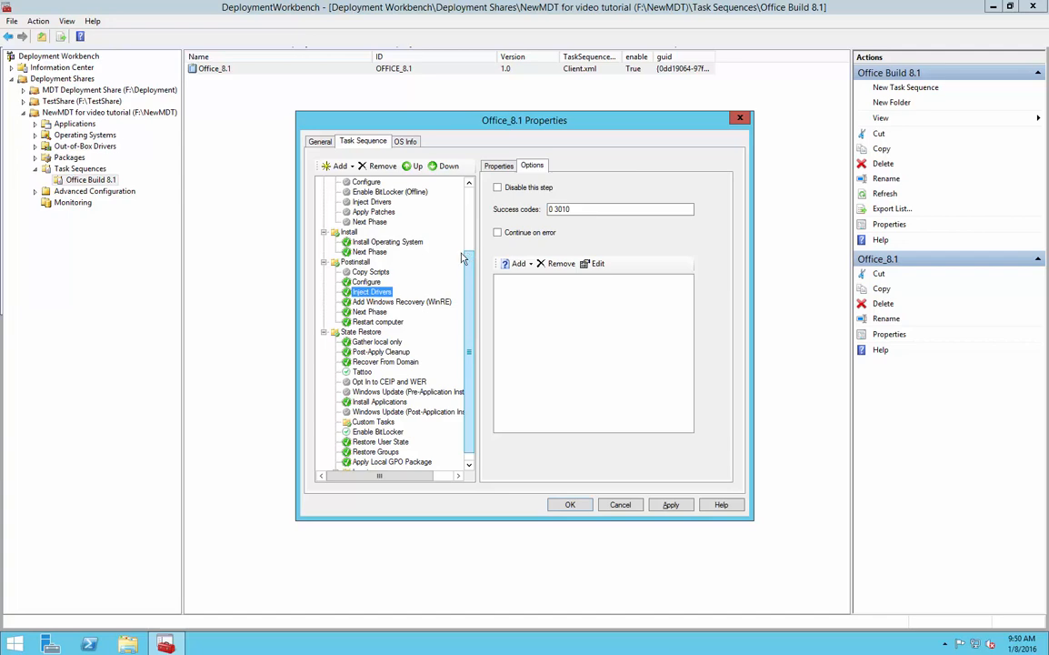
{"action": "left_click", "coordinate": [382, 302]}
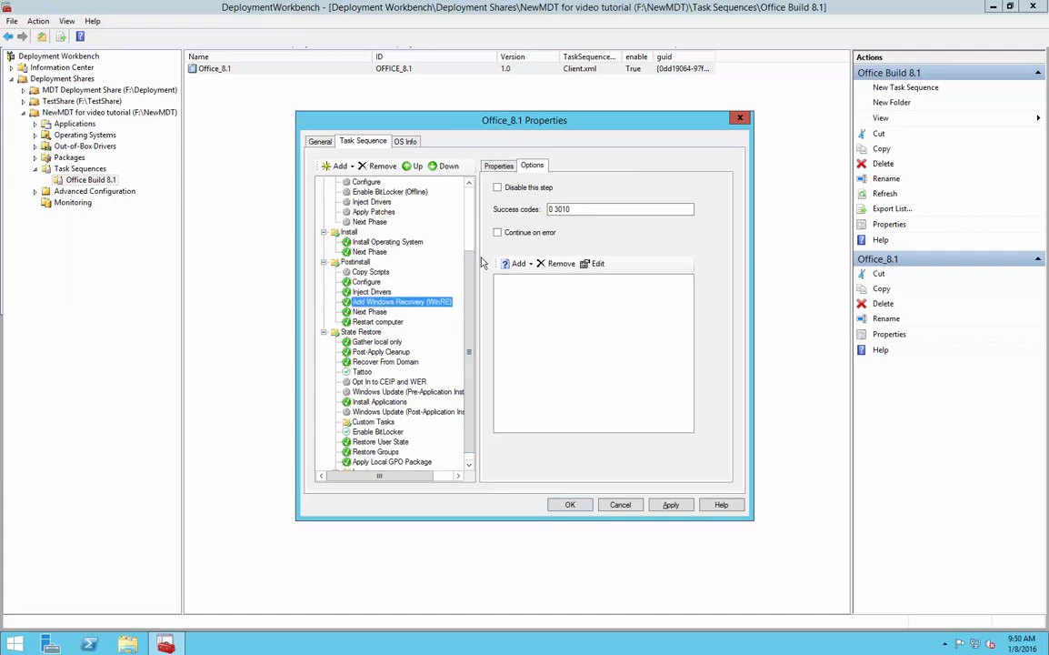
{"action": "left_click", "coordinate": [497, 188]}
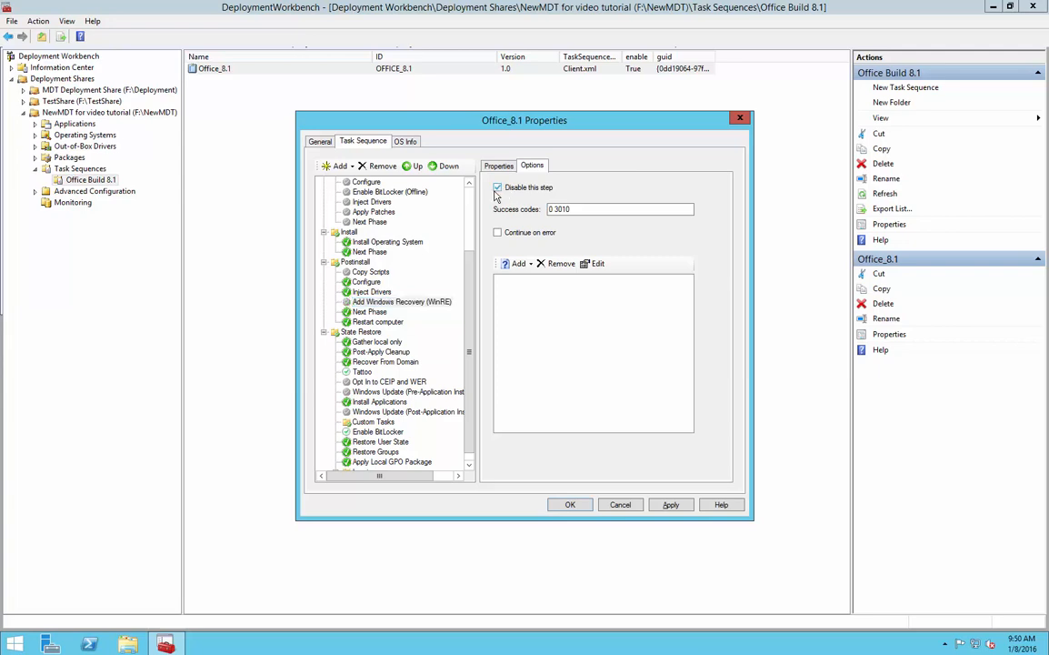
Examine the Next Phase, Restart computer and Inject Drivers steps in the Postinstall group
{"action": "left_click", "coordinate": [375, 312]}
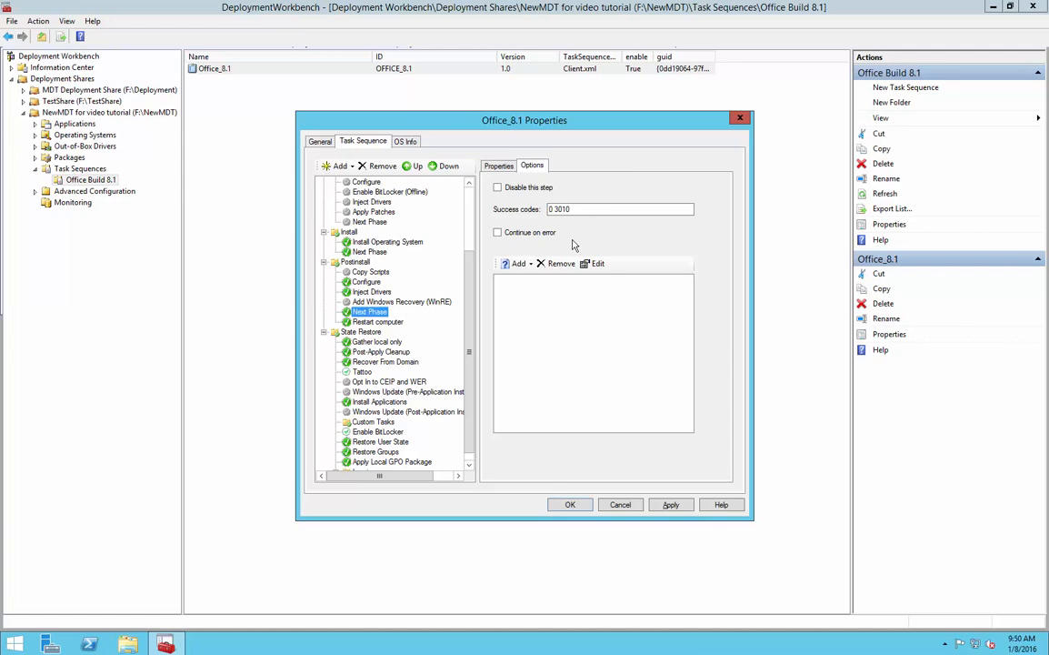
{"action": "key", "text": "Down"}
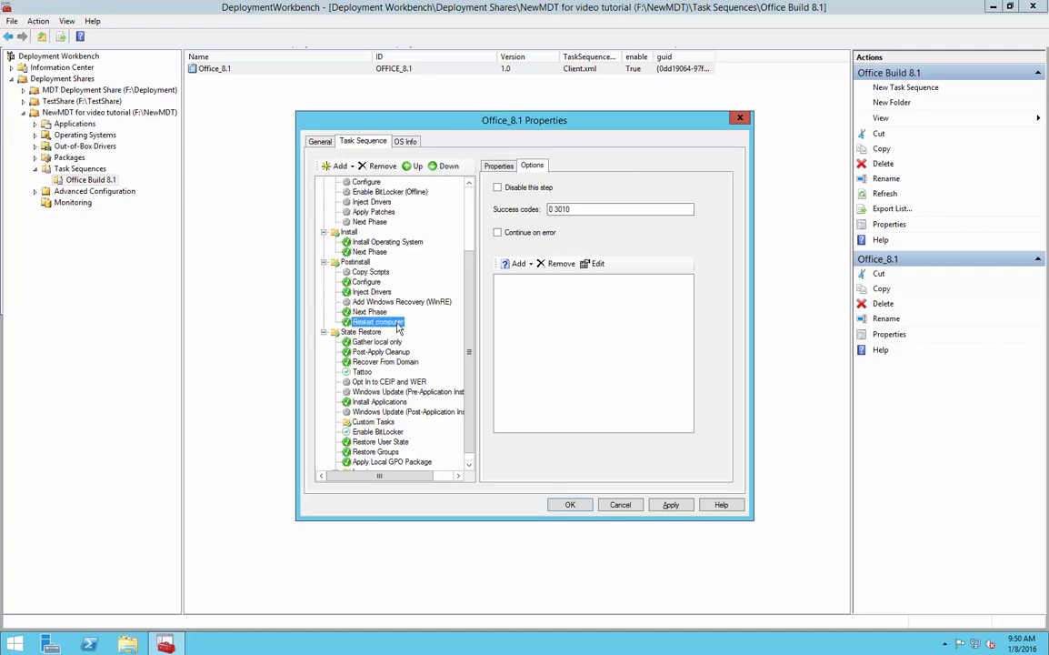
{"action": "scroll", "coordinate": [389, 307], "scroll_direction": "down", "scroll_amount": 1}
{"action": "left_click", "coordinate": [372, 283]}
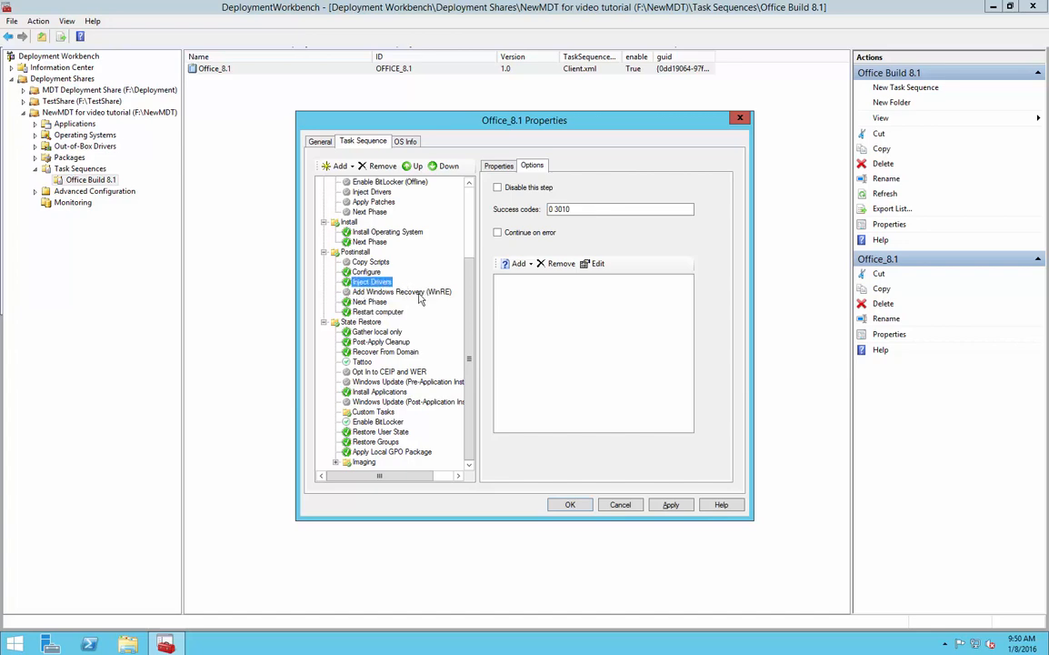
Check State Restore's Gather local only and Post-Apply Cleanup steps, and disable the Recover From Domain step
{"action": "left_click", "coordinate": [372, 333]}
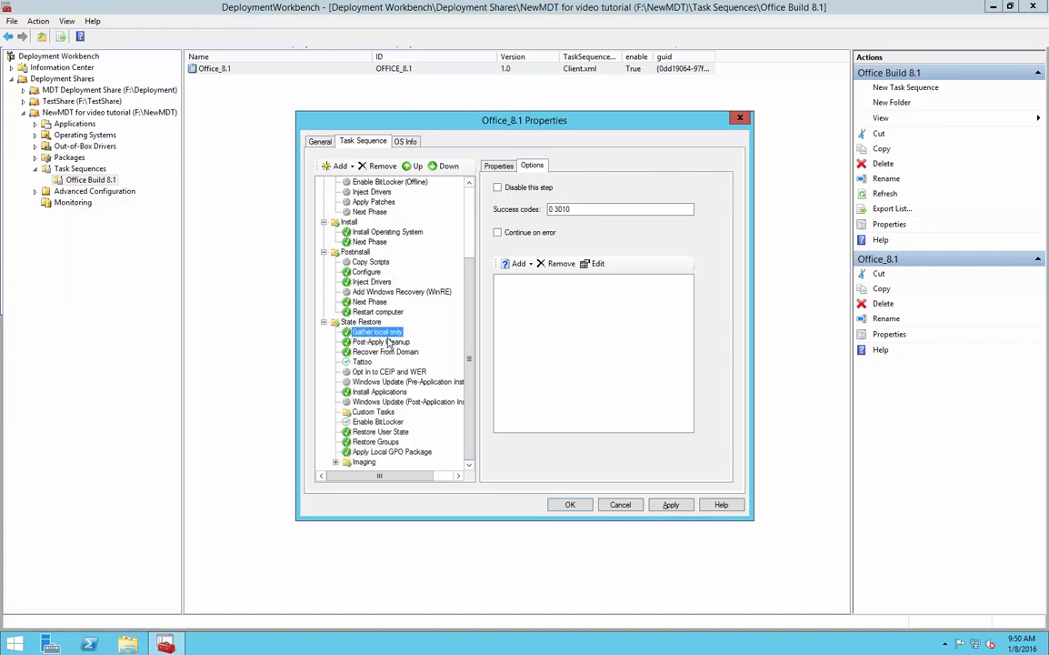
{"action": "left_click", "coordinate": [398, 342]}
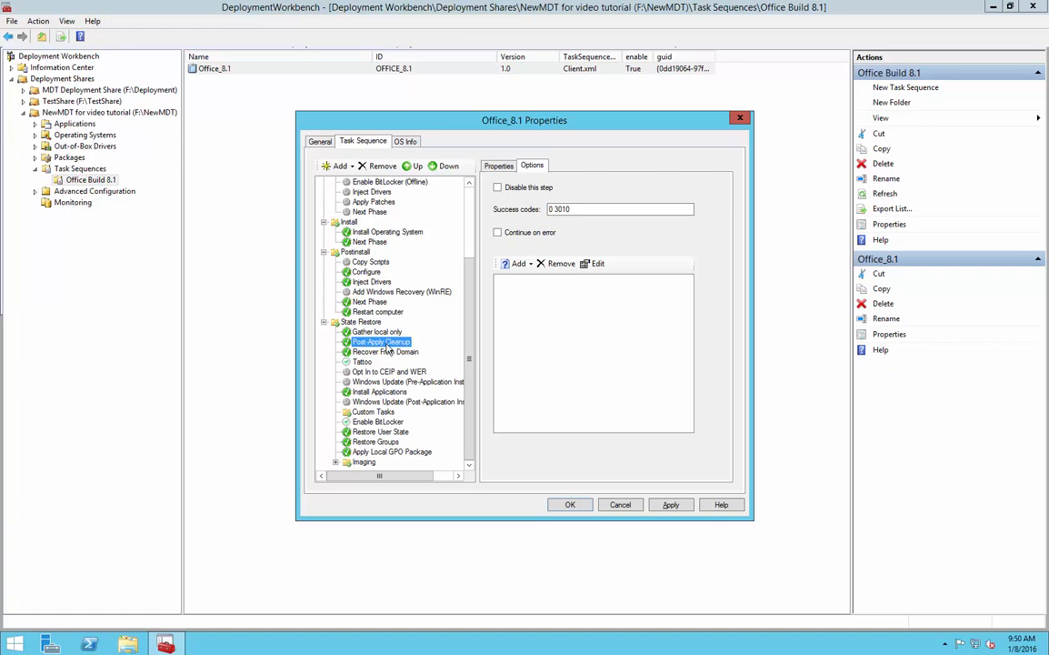
{"action": "left_click", "coordinate": [401, 353]}
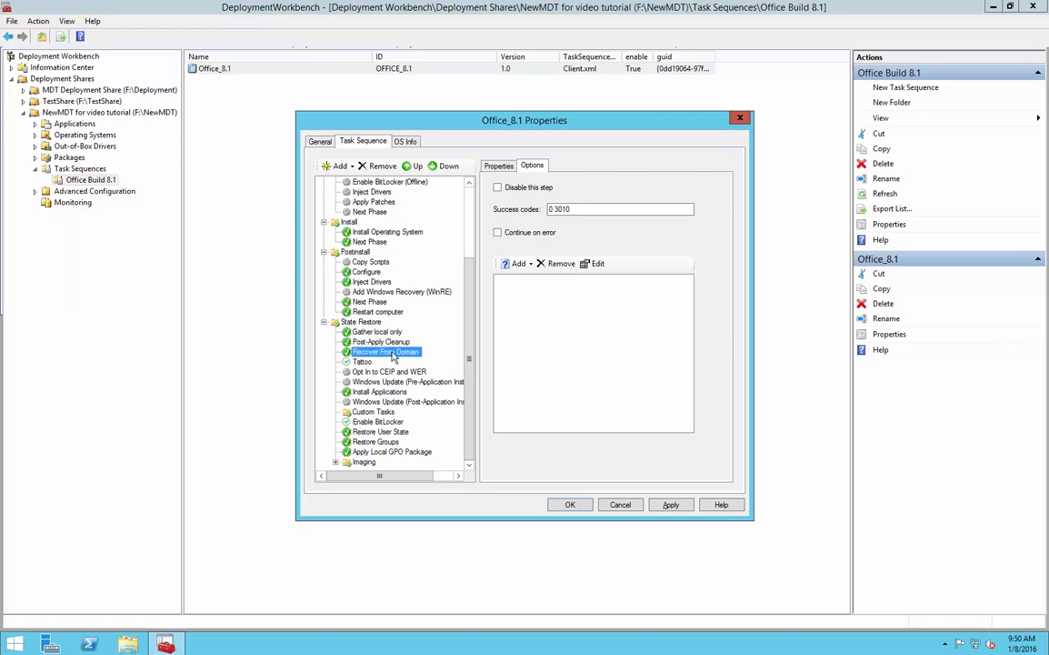
{"action": "left_click", "coordinate": [503, 189]}
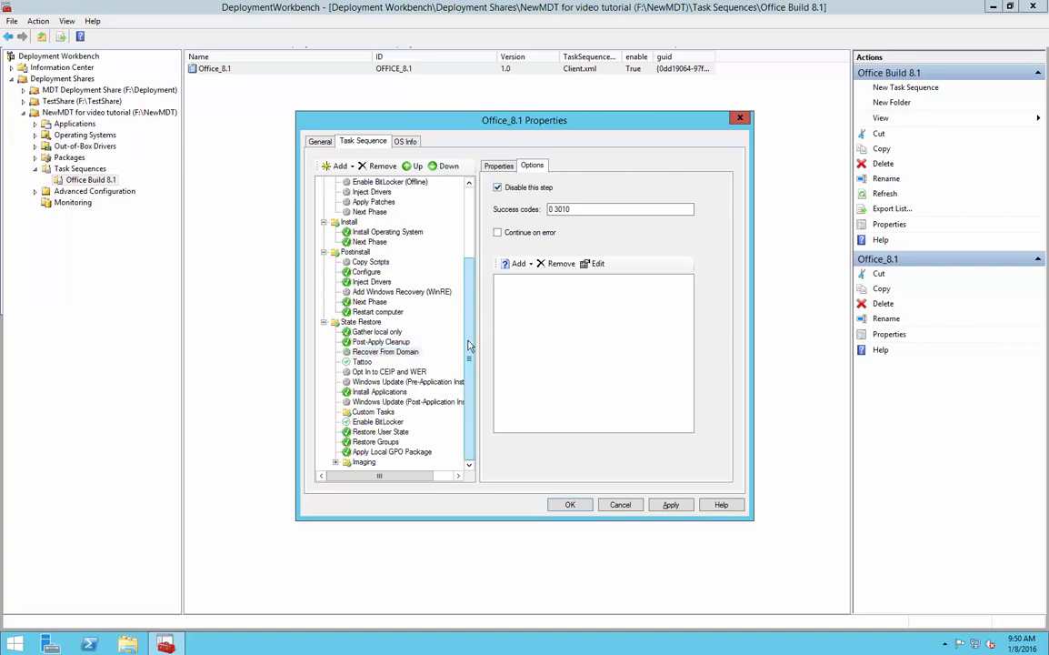
{"action": "scroll", "coordinate": [413, 241], "scroll_direction": "up", "scroll_amount": 4}
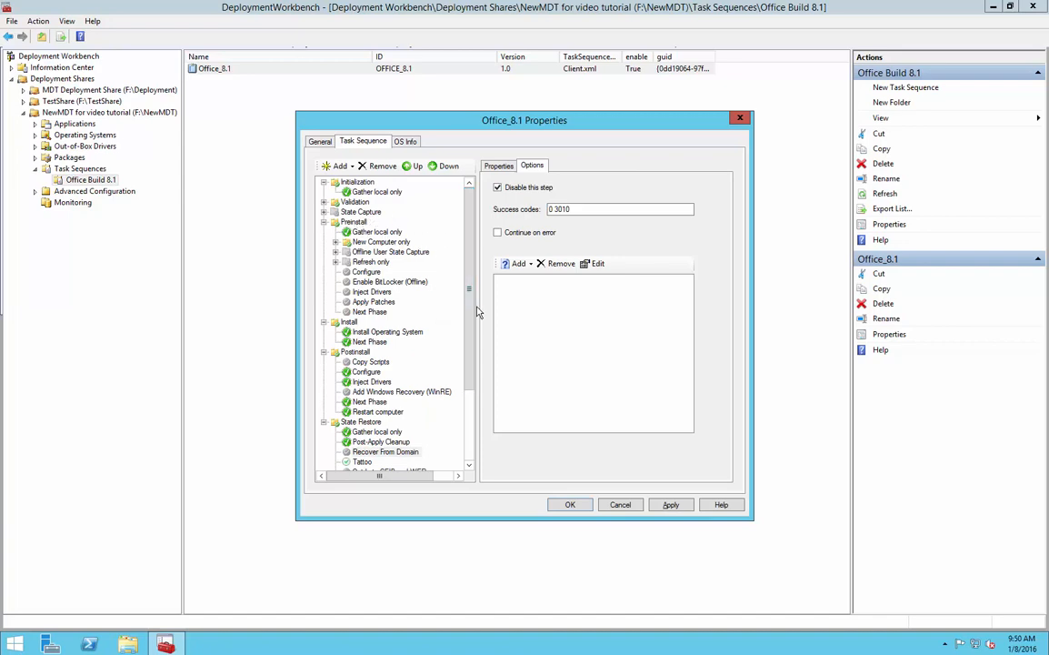
Check State Restore's Tattoo, Opt In to CEIP and WER and Custom Tasks entries, and disable the Install Applications step
{"action": "scroll", "coordinate": [471, 337], "scroll_direction": "down", "scroll_amount": 3}
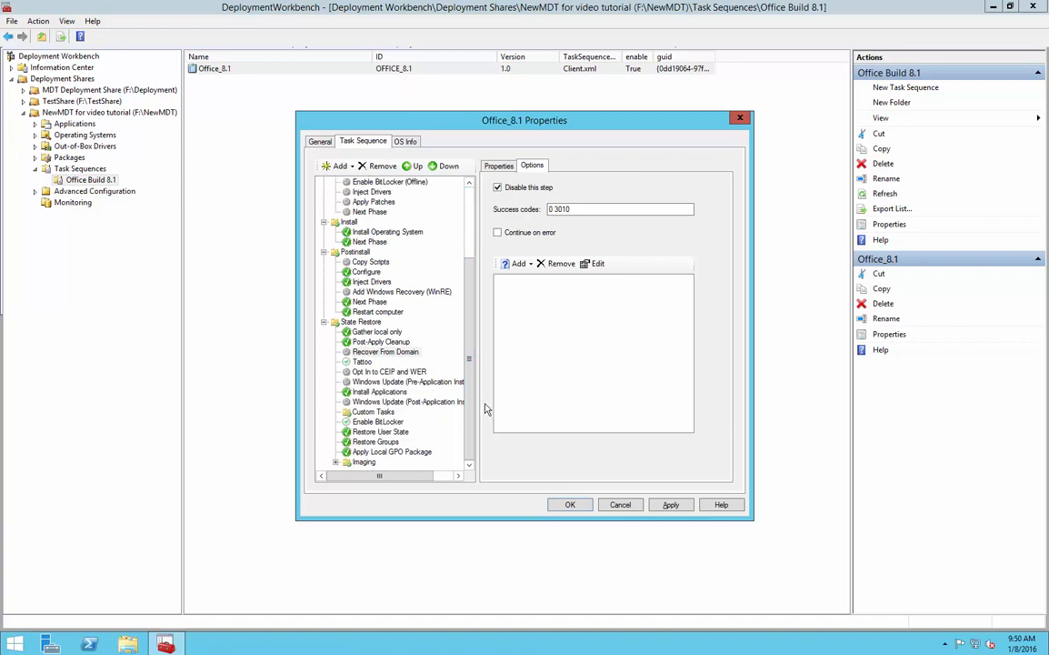
{"action": "left_click", "coordinate": [372, 363]}
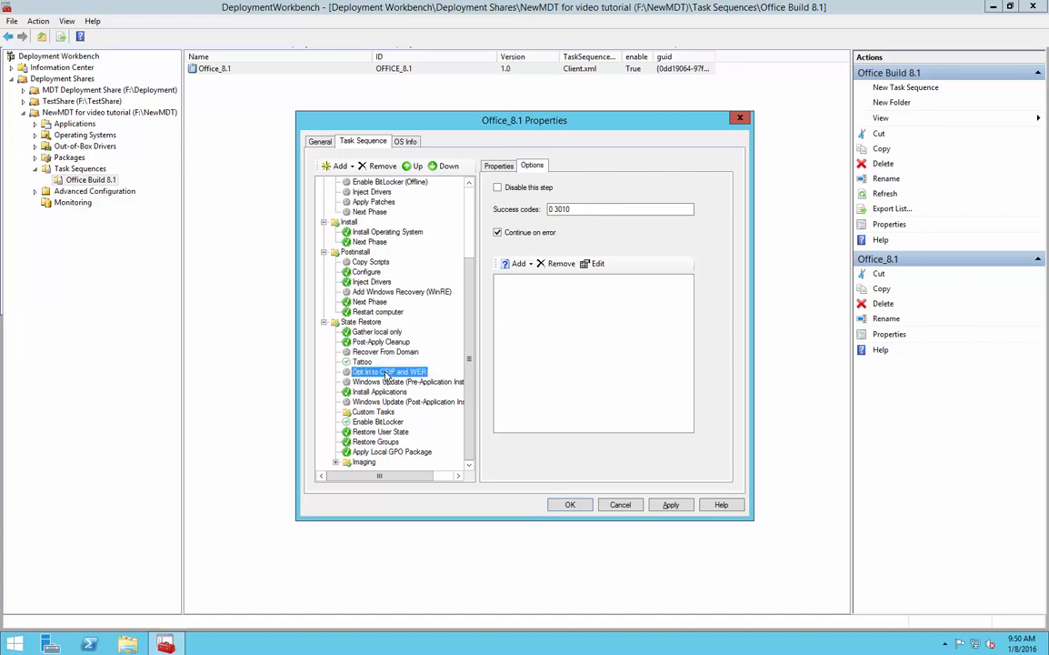
{"action": "left_click", "coordinate": [388, 371]}
{"action": "left_click", "coordinate": [386, 412]}
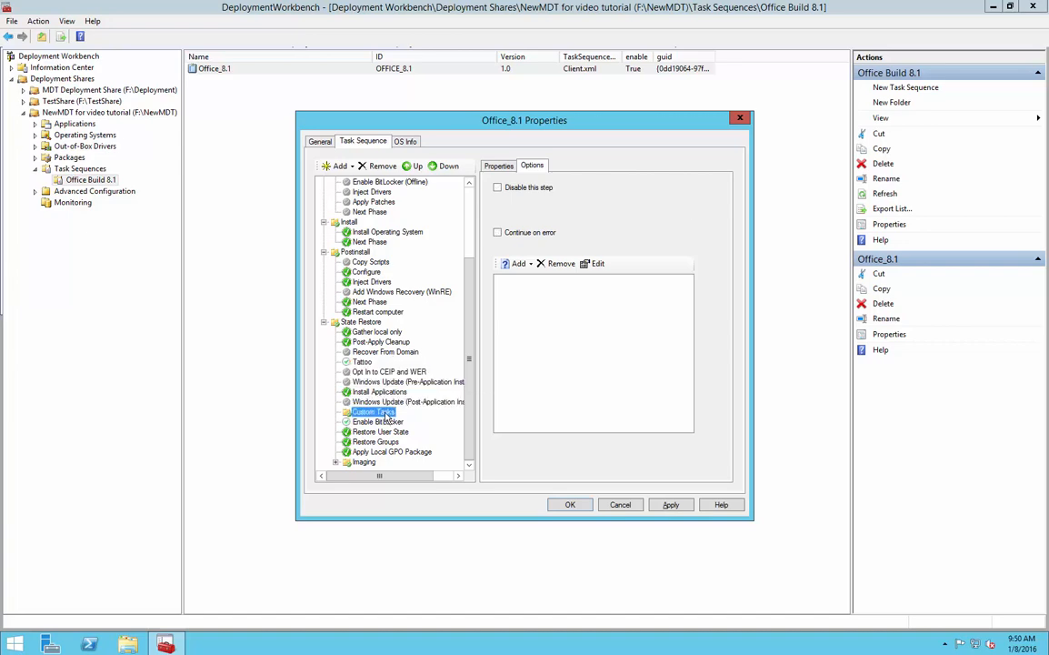
{"action": "left_click", "coordinate": [382, 392]}
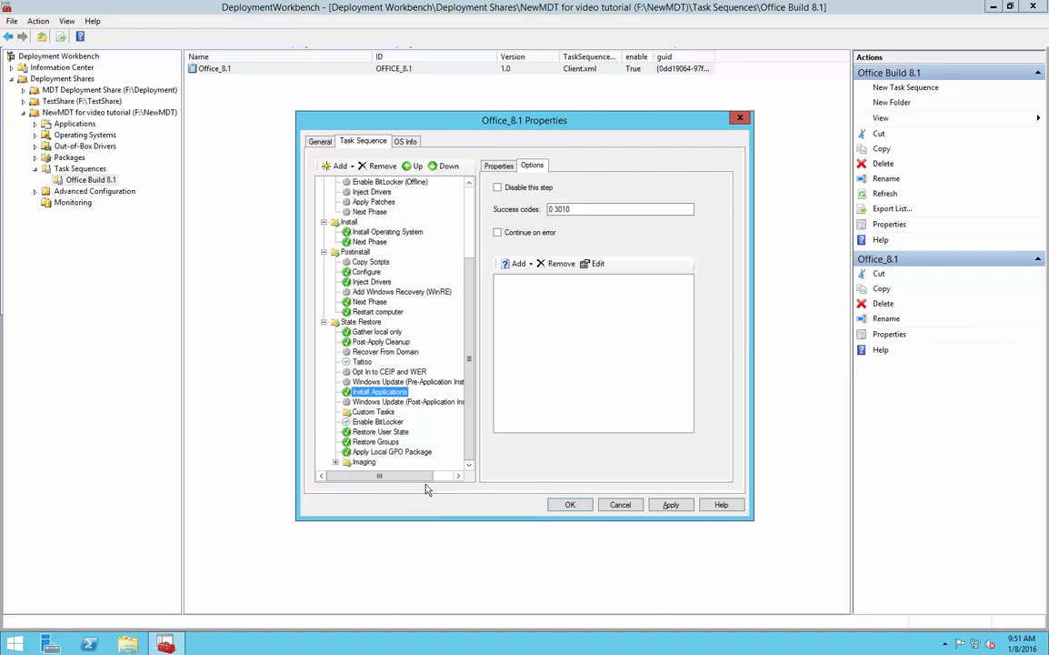
{"action": "left_click_drag", "start_coordinate": [369, 476], "coordinate": [391, 478]}
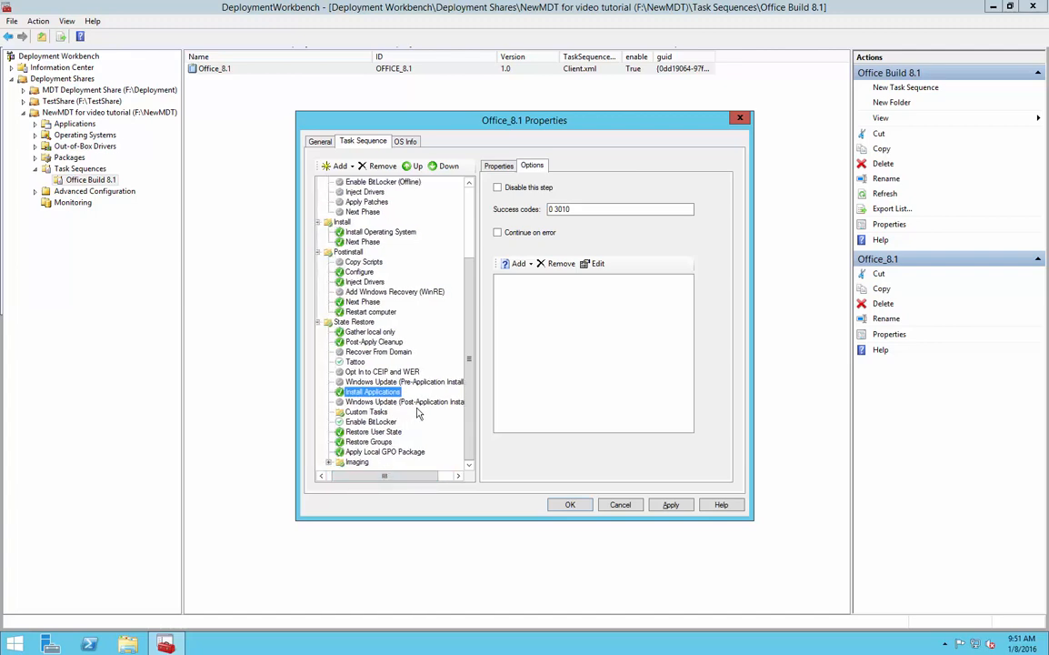
{"action": "left_click", "coordinate": [367, 413]}
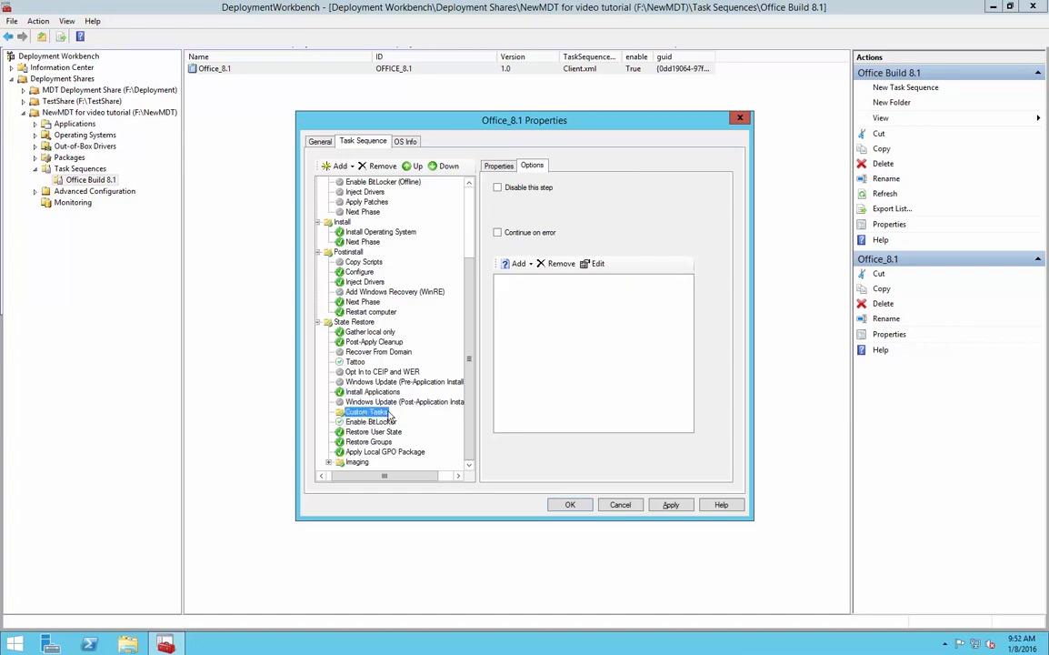
{"action": "left_click", "coordinate": [354, 391]}
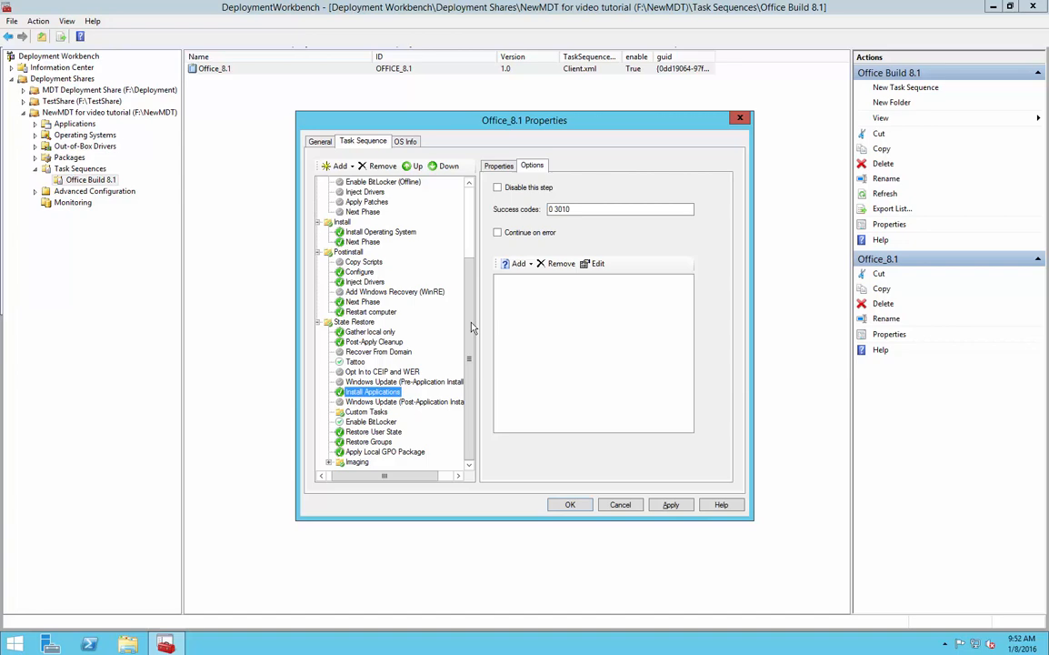
{"action": "left_click", "coordinate": [498, 187]}
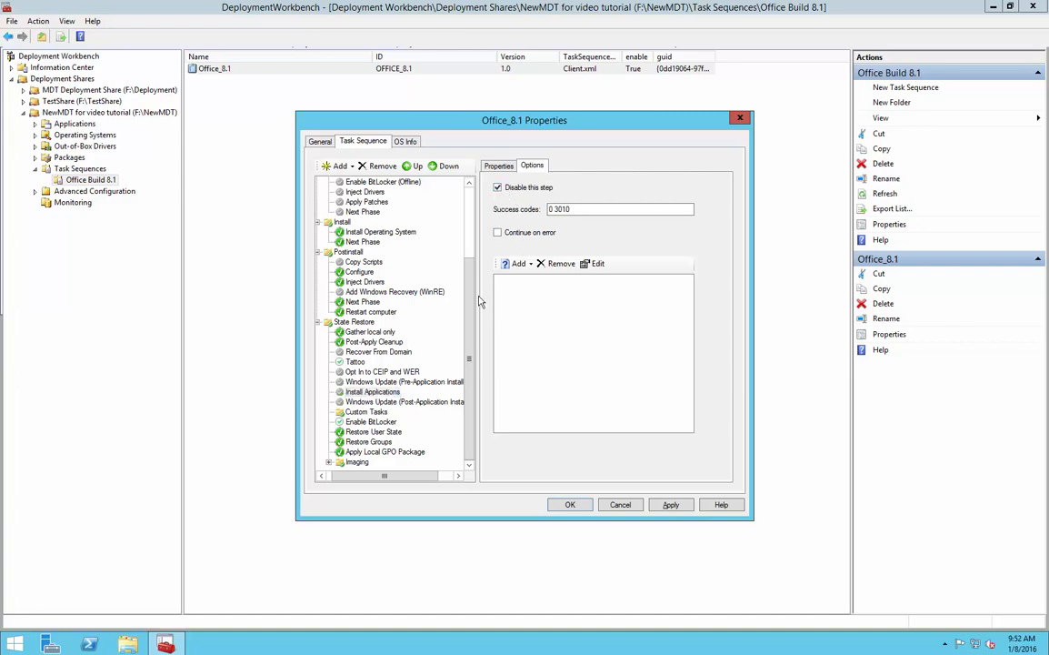
Disable the Restore User State, Restore Groups and Apply Local GPO Package steps in the State Restore group
{"action": "left_click", "coordinate": [382, 441]}
{"action": "left_click", "coordinate": [385, 433]}
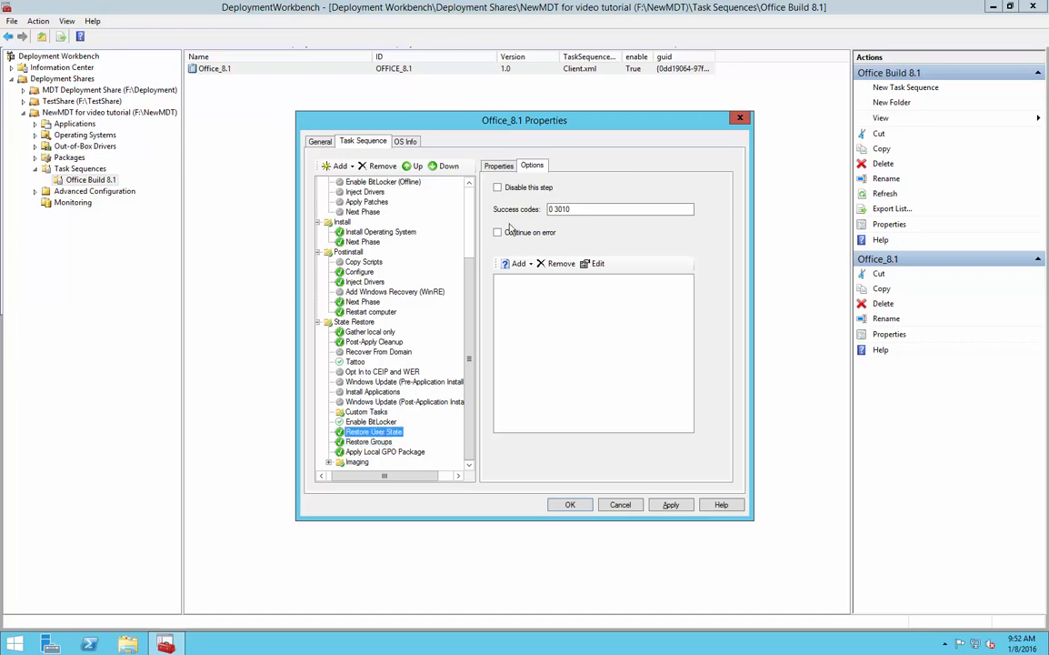
{"action": "left_click", "coordinate": [368, 441]}
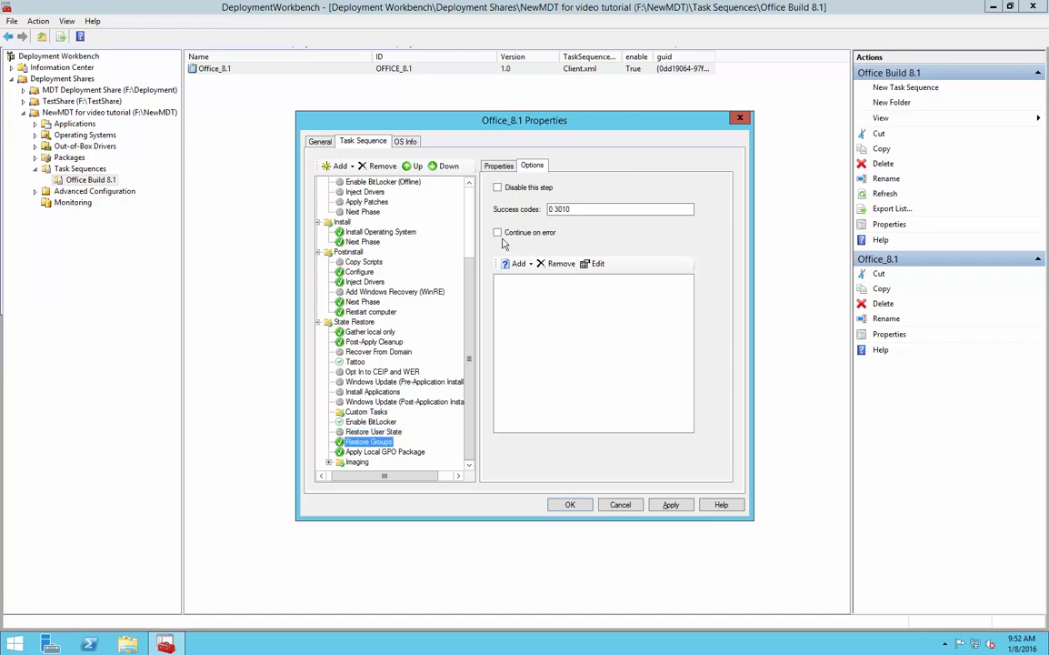
{"action": "left_click", "coordinate": [400, 451]}
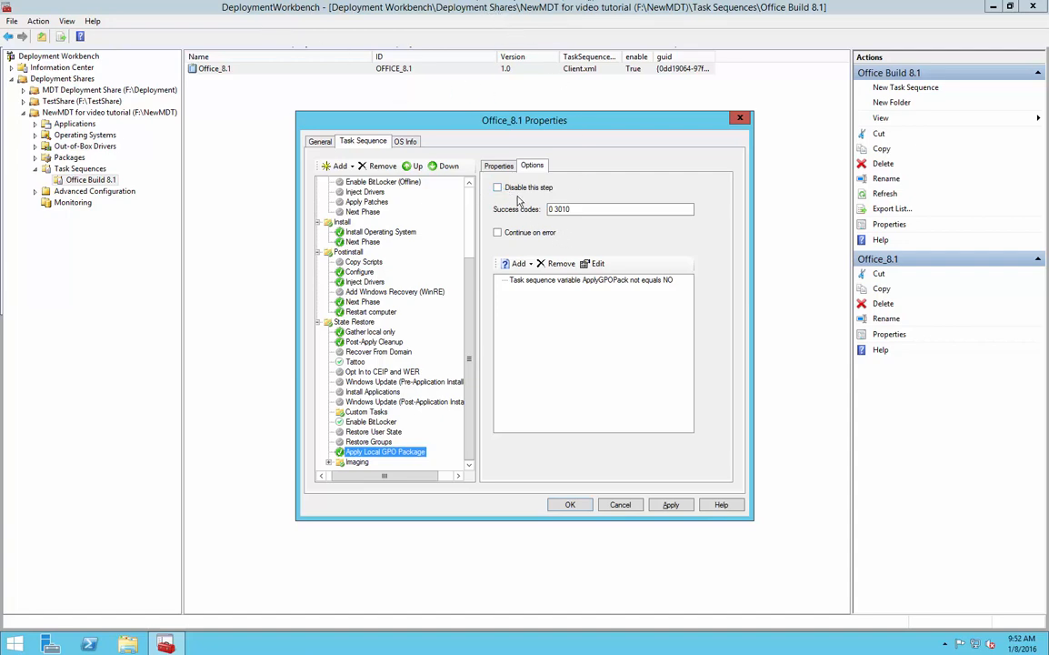
Expand the Imaging group with its subgroups, and disable the Prepare Only group and its Copy Sysprep files step
{"action": "double_click", "coordinate": [357, 461]}
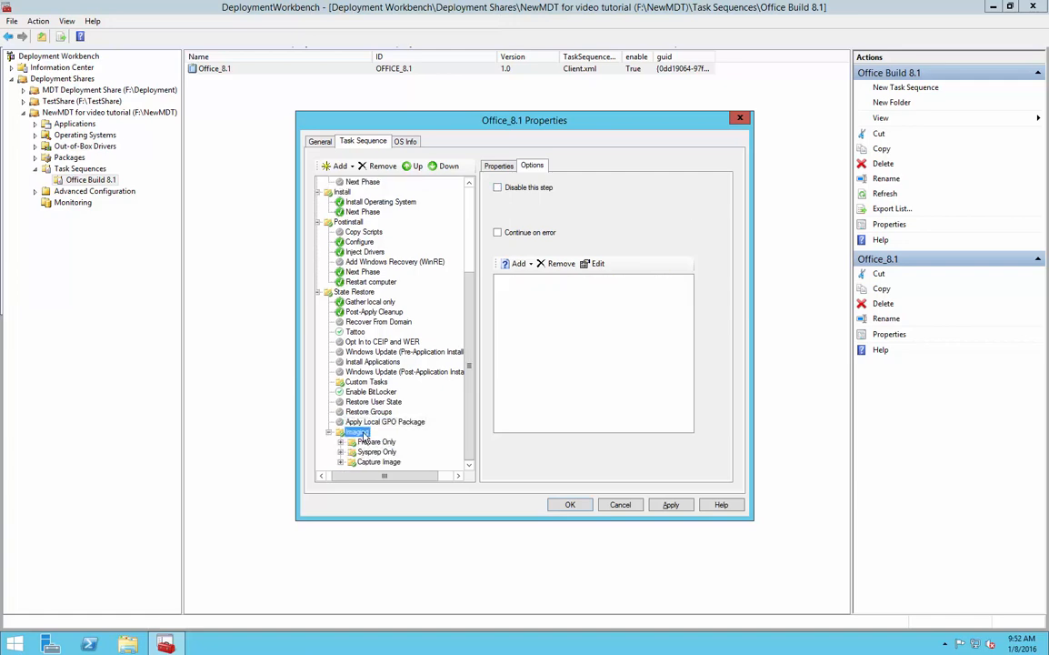
{"action": "left_click", "coordinate": [375, 442]}
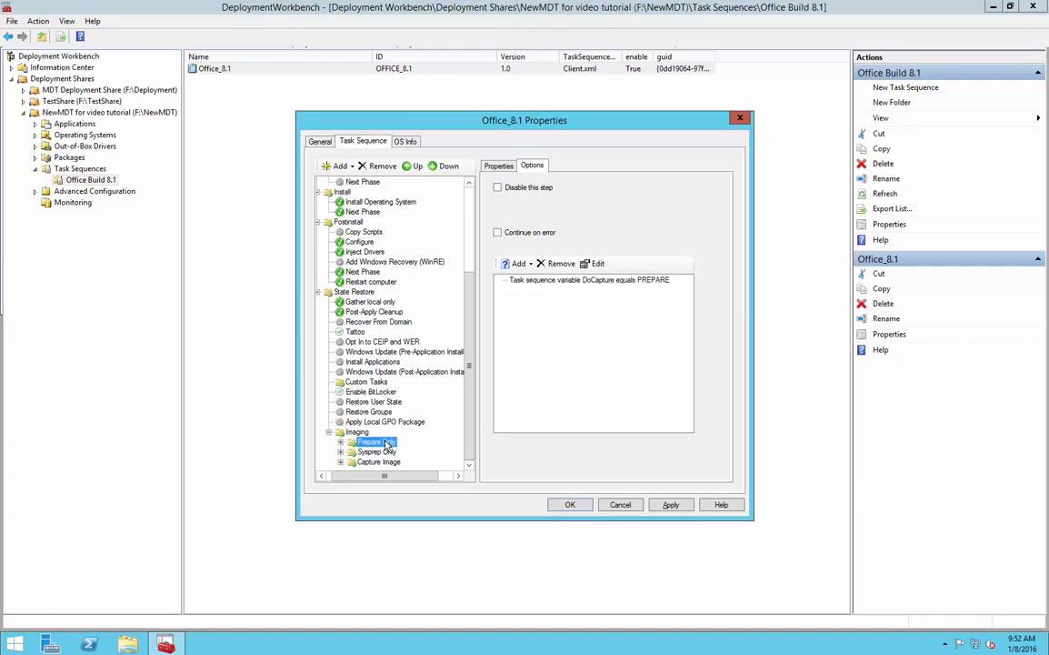
{"action": "key", "text": "KP_Multiply"}
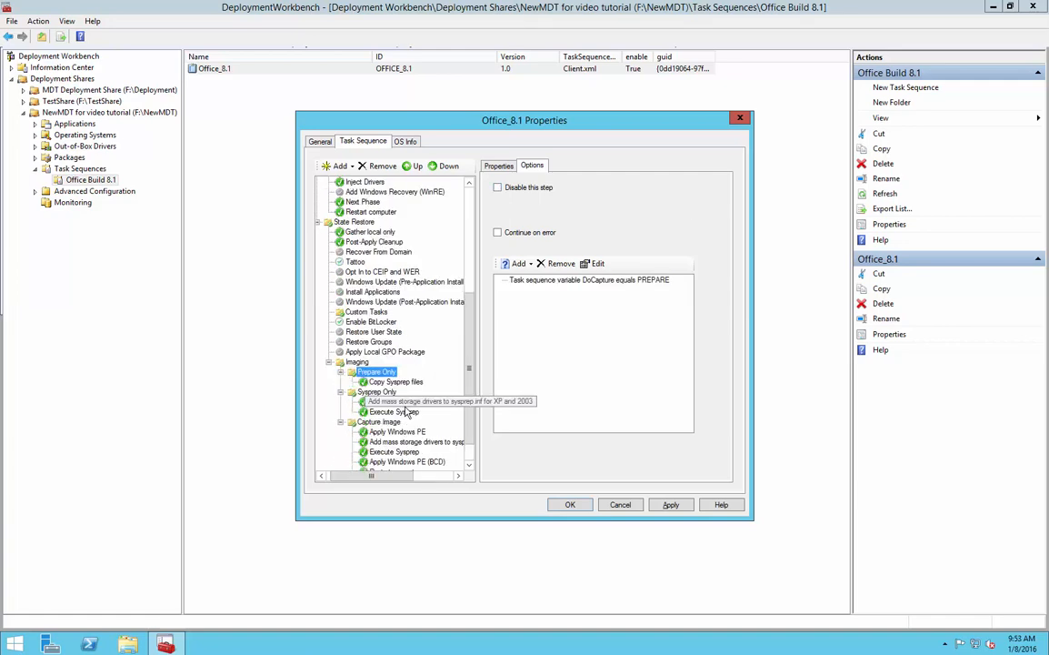
{"action": "left_click", "coordinate": [395, 381]}
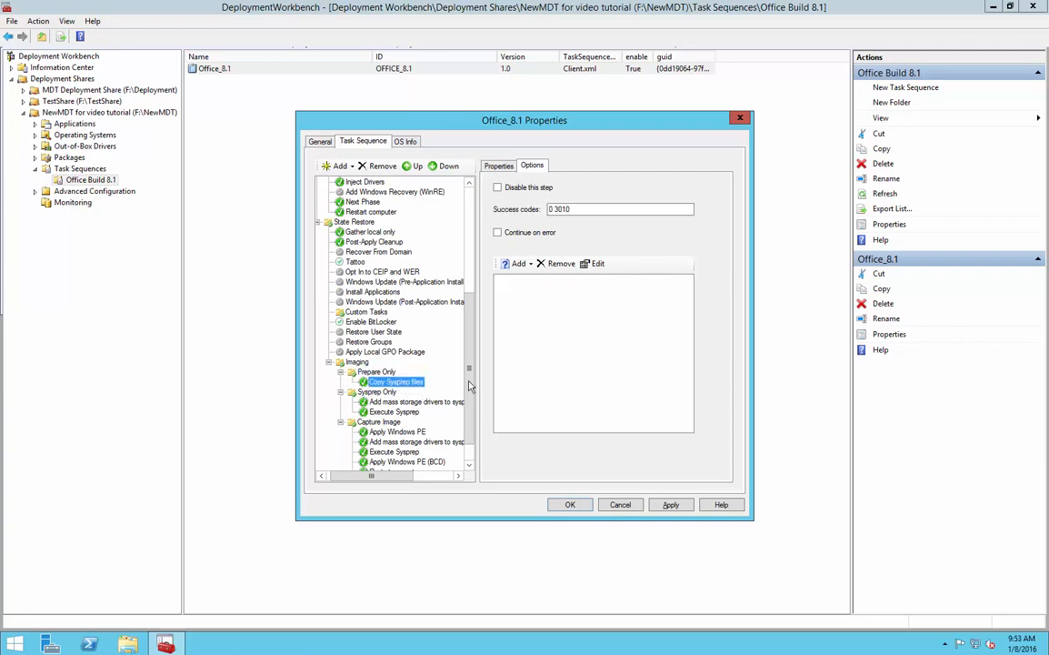
{"action": "left_click", "coordinate": [388, 373]}
{"action": "left_click", "coordinate": [497, 186]}
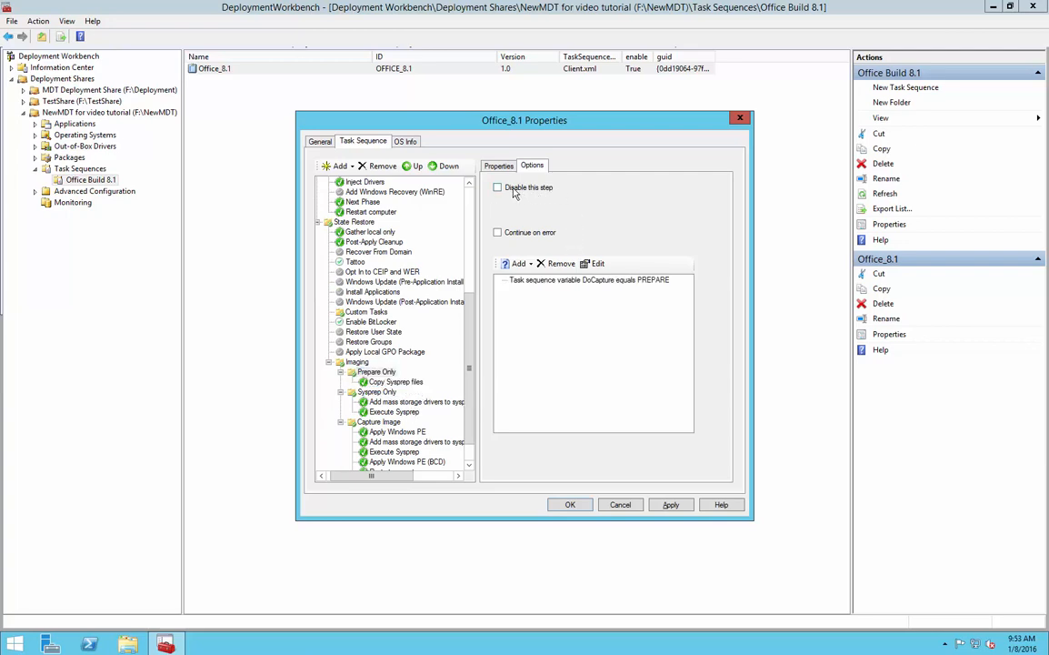
{"action": "left_click", "coordinate": [398, 382]}
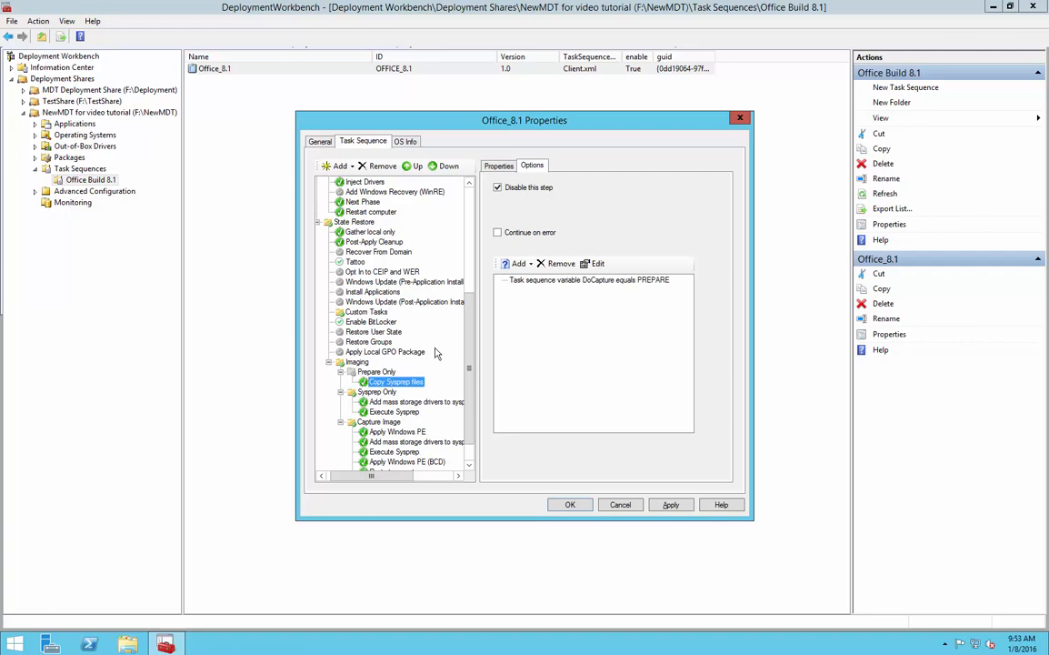
Disable the Sysprep Only and Capture Image groups along with all their steps, and apply the changes
{"action": "left_click", "coordinate": [373, 391]}
{"action": "left_click", "coordinate": [498, 189]}
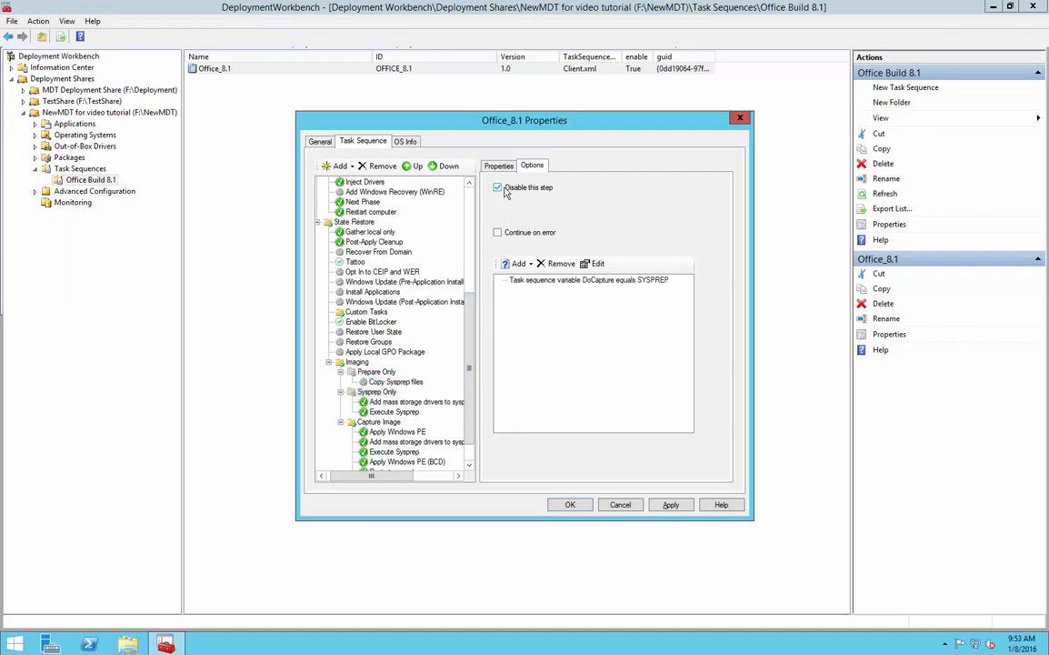
{"action": "left_click", "coordinate": [411, 402]}
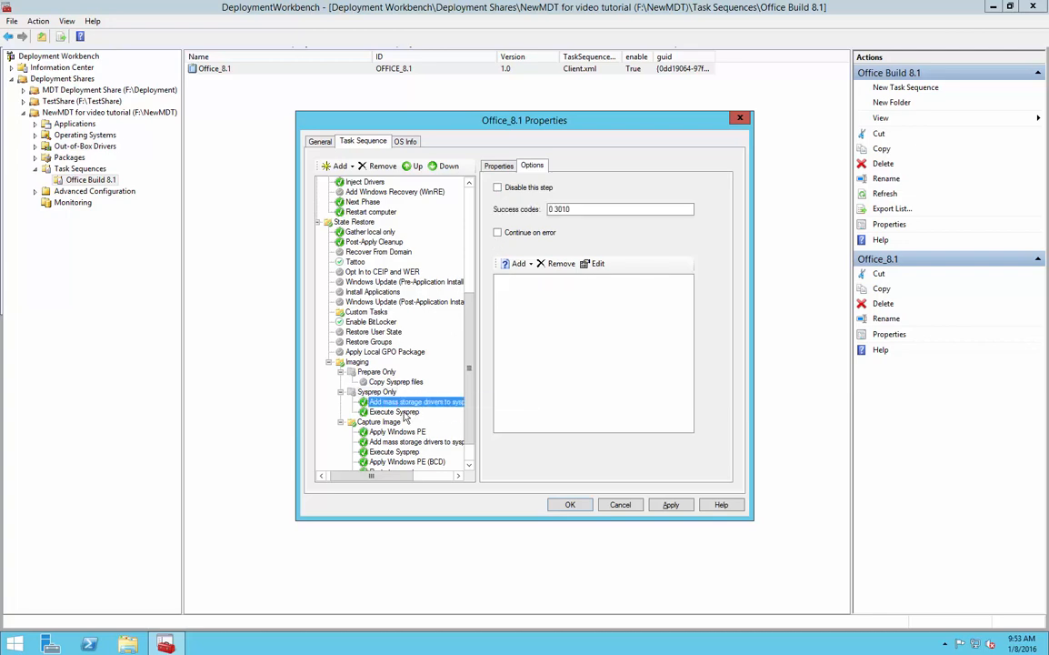
{"action": "left_click", "coordinate": [400, 412]}
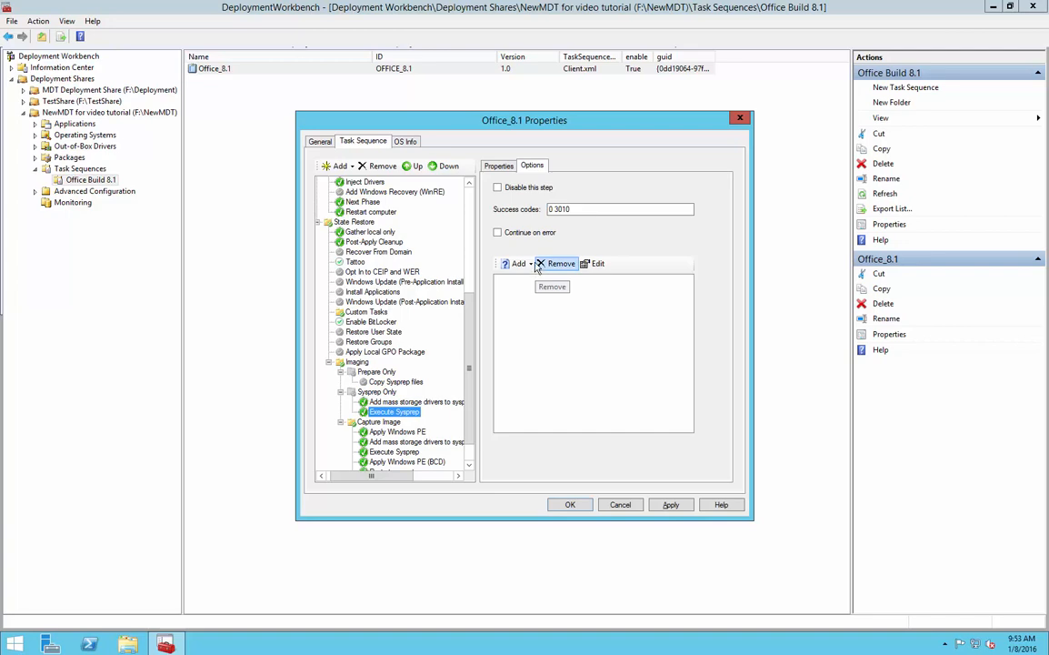
{"action": "left_click", "coordinate": [526, 189]}
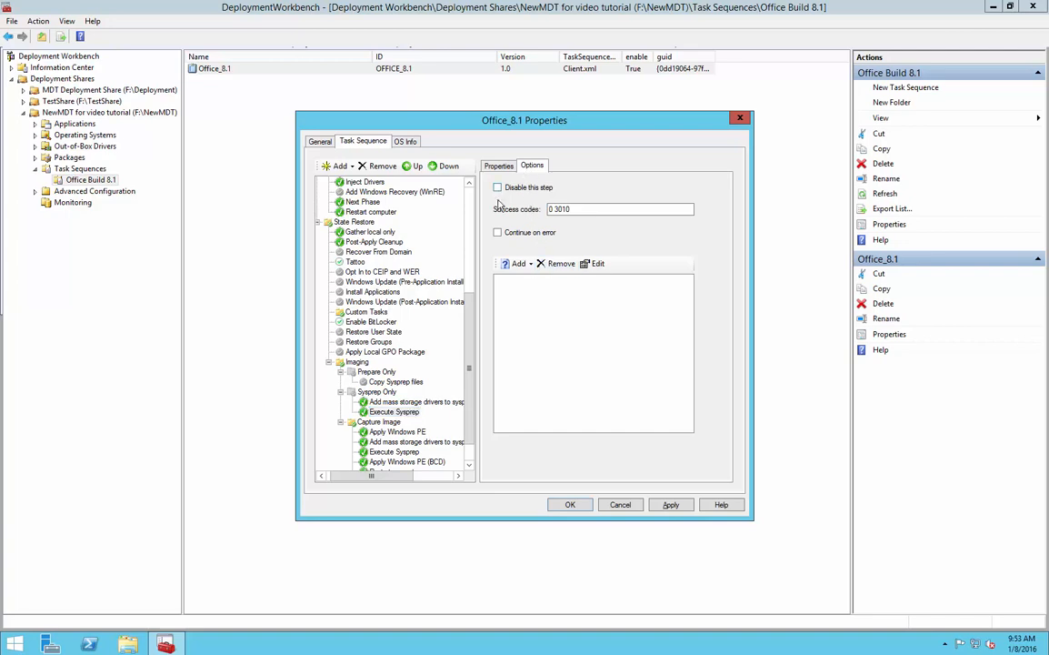
{"action": "left_click", "coordinate": [378, 422]}
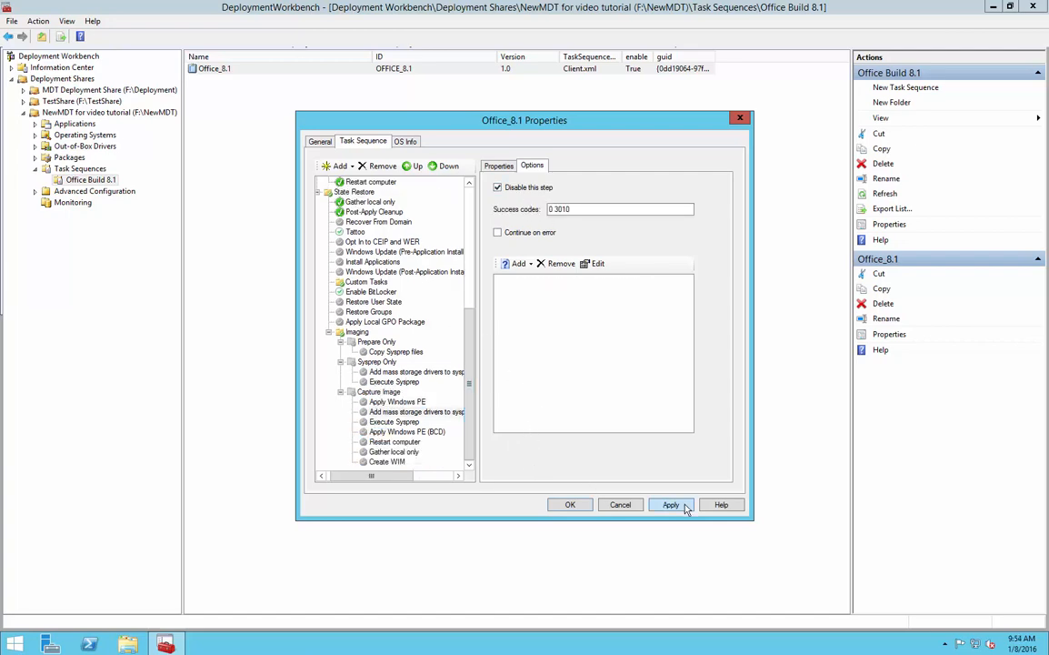
{"action": "left_click", "coordinate": [671, 505]}
Disable the parent Imaging group in State Restore
{"action": "mouse_move", "coordinate": [468, 382]}
{"action": "left_mouse_down"}
{"action": "mouse_move", "coordinate": [466, 270]}
{"action": "mouse_move", "coordinate": [468, 389]}
{"action": "left_mouse_up"}
{"action": "left_click", "coordinate": [357, 323]}
{"action": "left_click", "coordinate": [357, 332]}
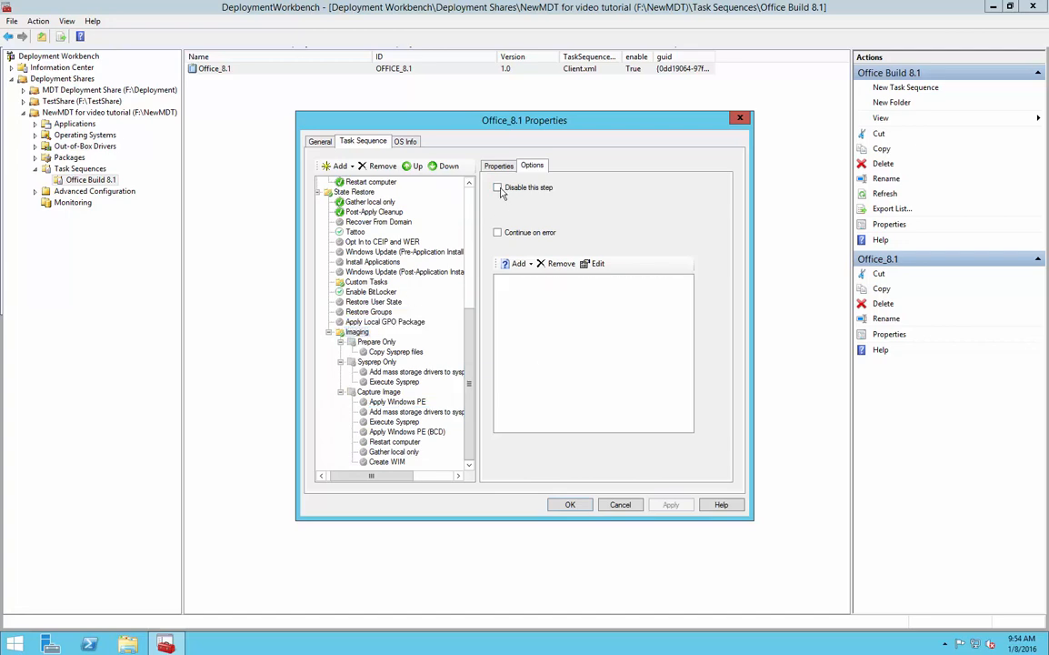
{"action": "left_click", "coordinate": [497, 188]}
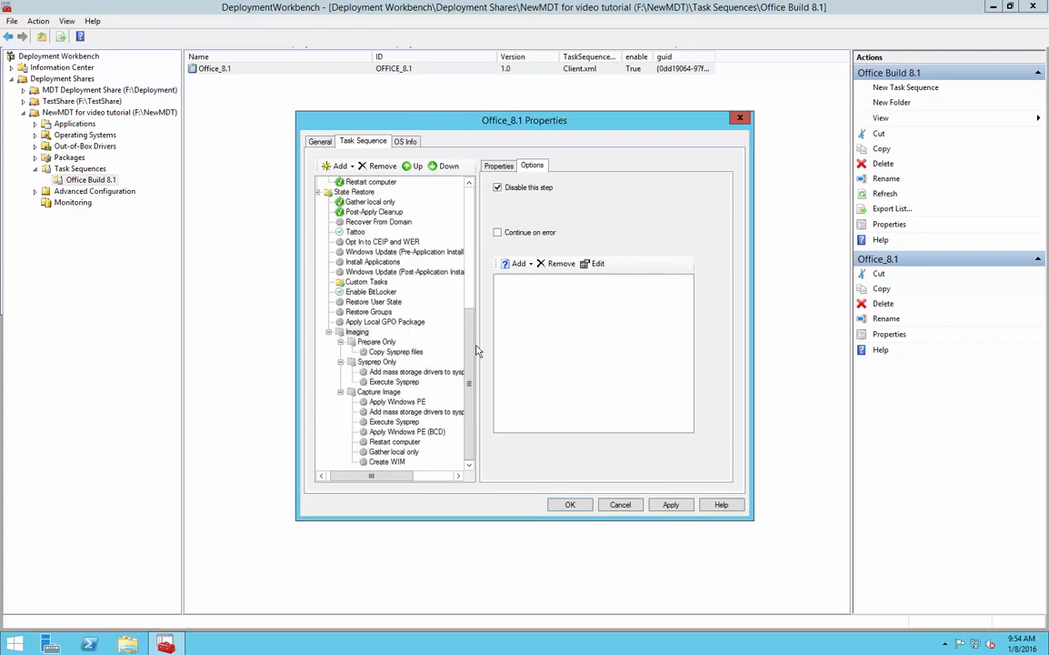
Collapse all top-level groups of the task sequence and re-enable the State Restore group
{"action": "left_click_drag", "start_coordinate": [469, 351], "coordinate": [469, 231]}
{"action": "left_click", "coordinate": [318, 182]}
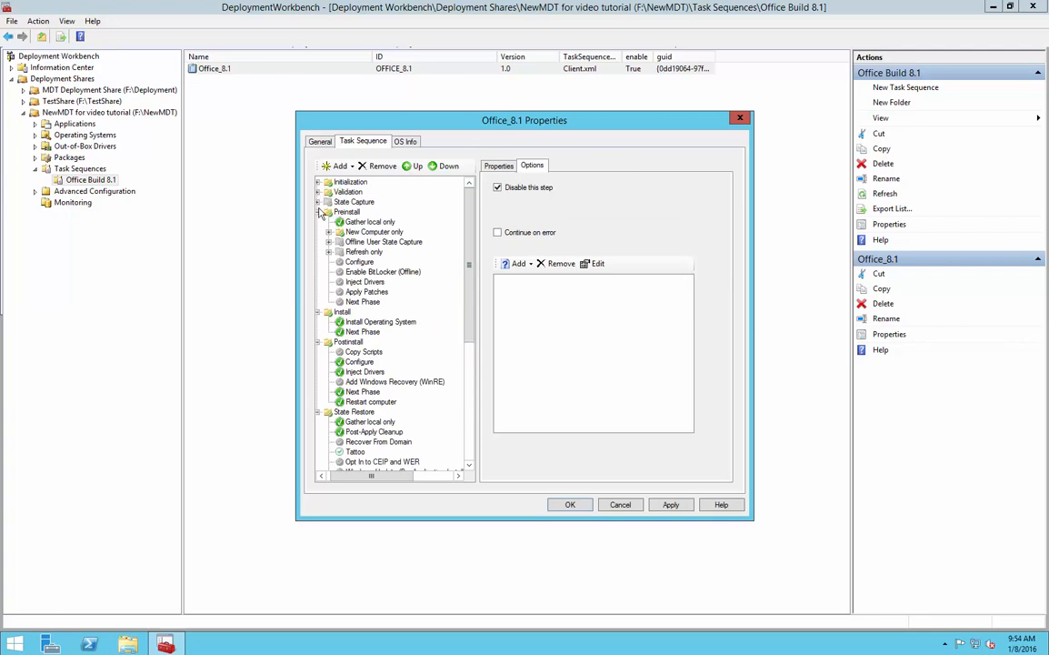
{"action": "left_click", "coordinate": [317, 212]}
{"action": "left_click", "coordinate": [323, 328]}
{"action": "left_click", "coordinate": [323, 252]}
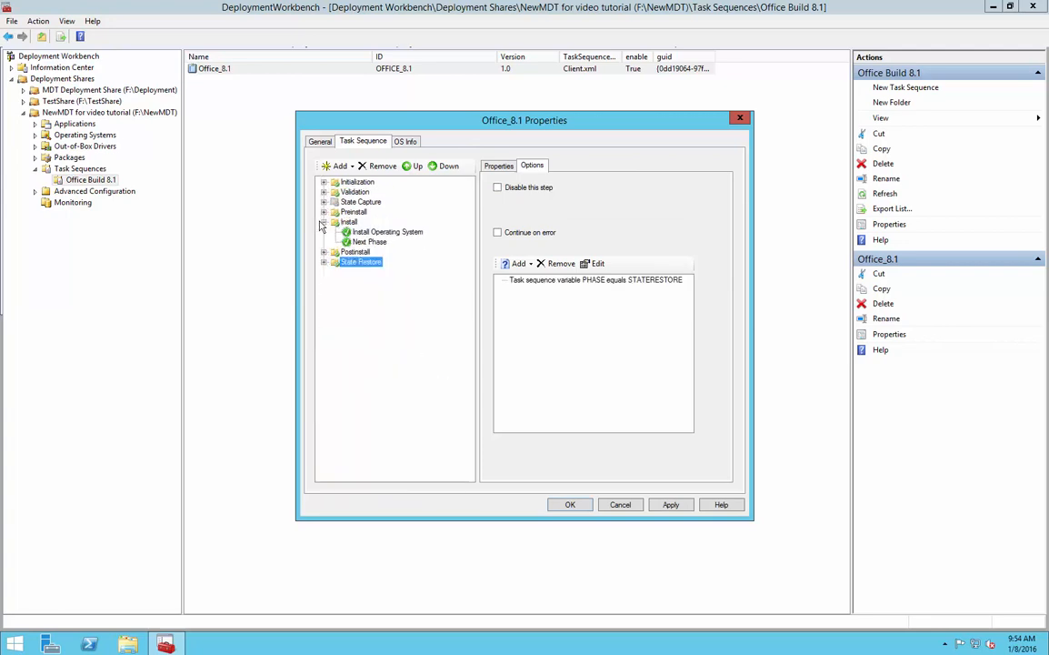
{"action": "left_click", "coordinate": [324, 222]}
{"action": "left_click", "coordinate": [324, 241]}
{"action": "left_click", "coordinate": [324, 231]}
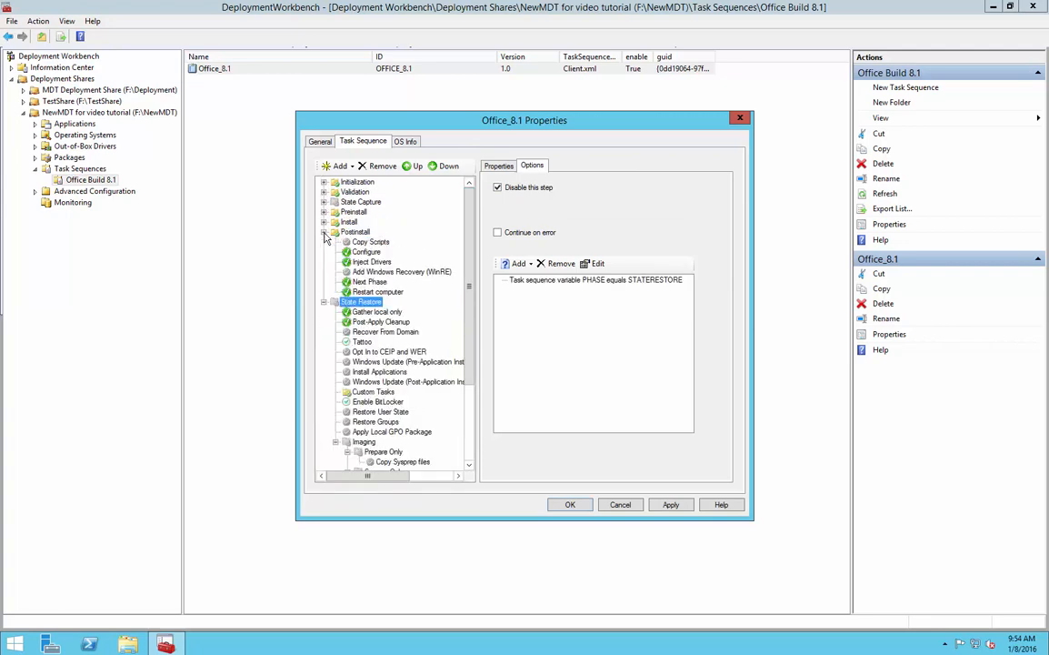
{"action": "left_click", "coordinate": [324, 232]}
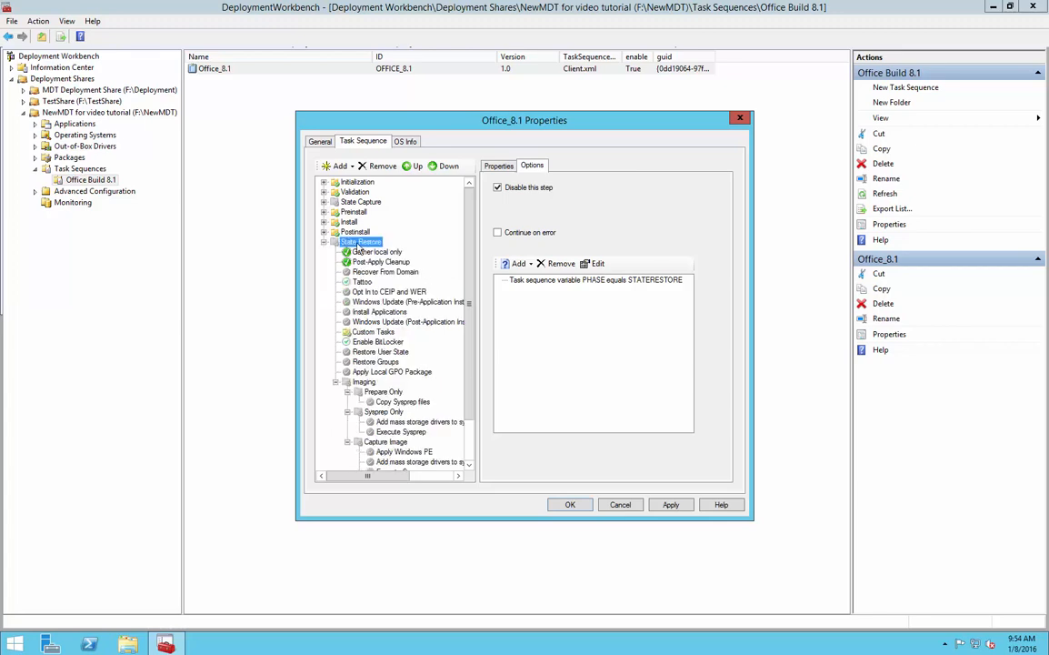
{"action": "left_click", "coordinate": [498, 188]}
{"action": "left_click", "coordinate": [324, 242]}
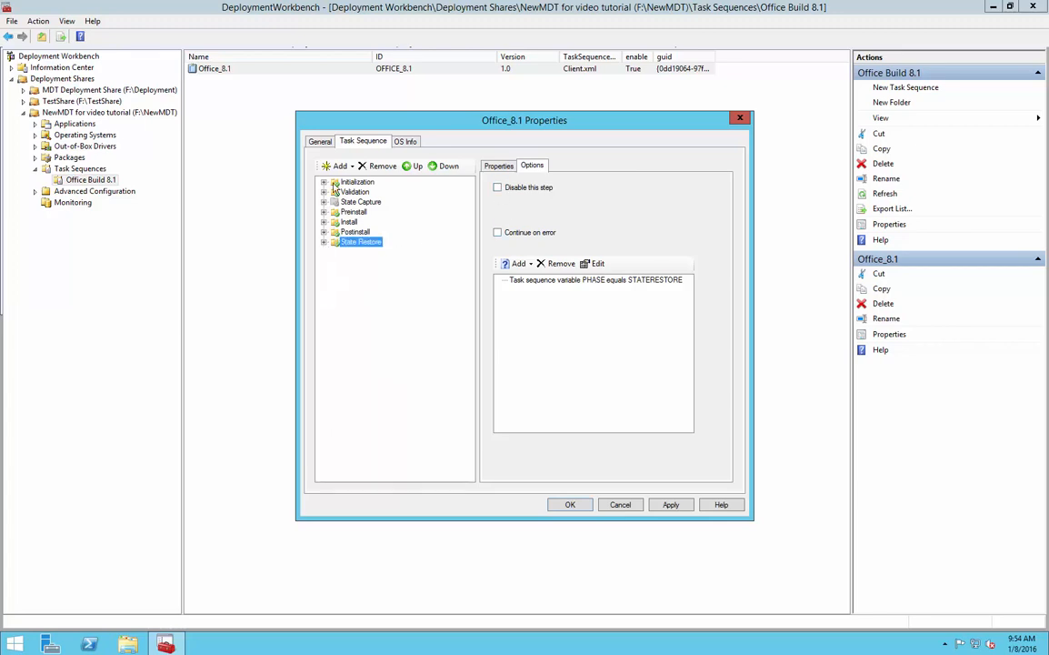
Review the State Capture group's options and the General step types that can be added, and view the task sequence's operating system information
{"action": "left_click", "coordinate": [367, 202]}
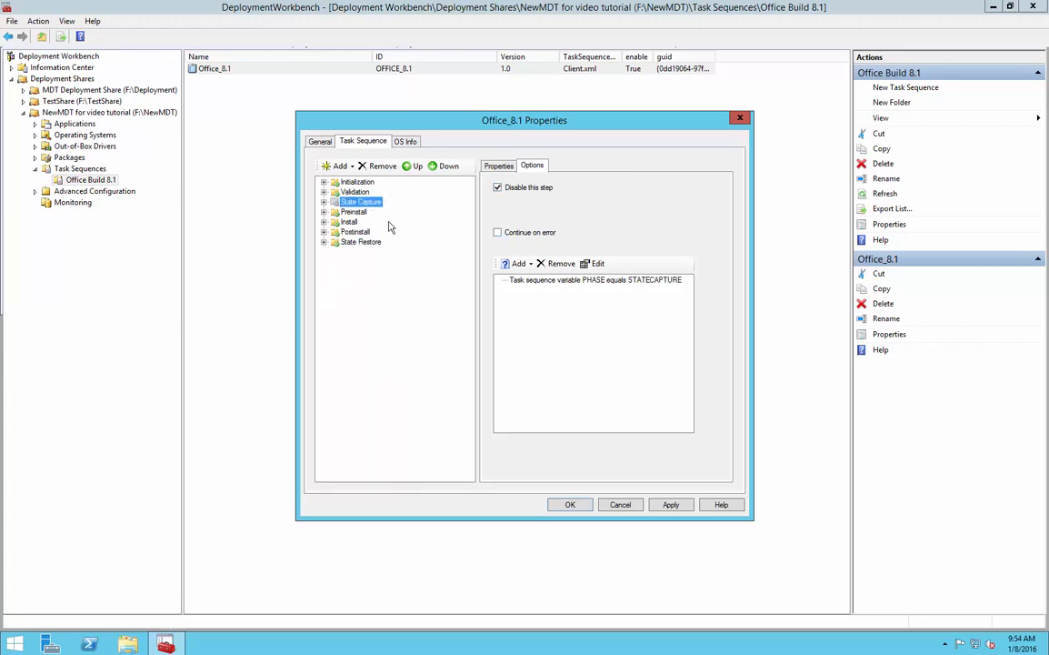
{"action": "left_click", "coordinate": [338, 167]}
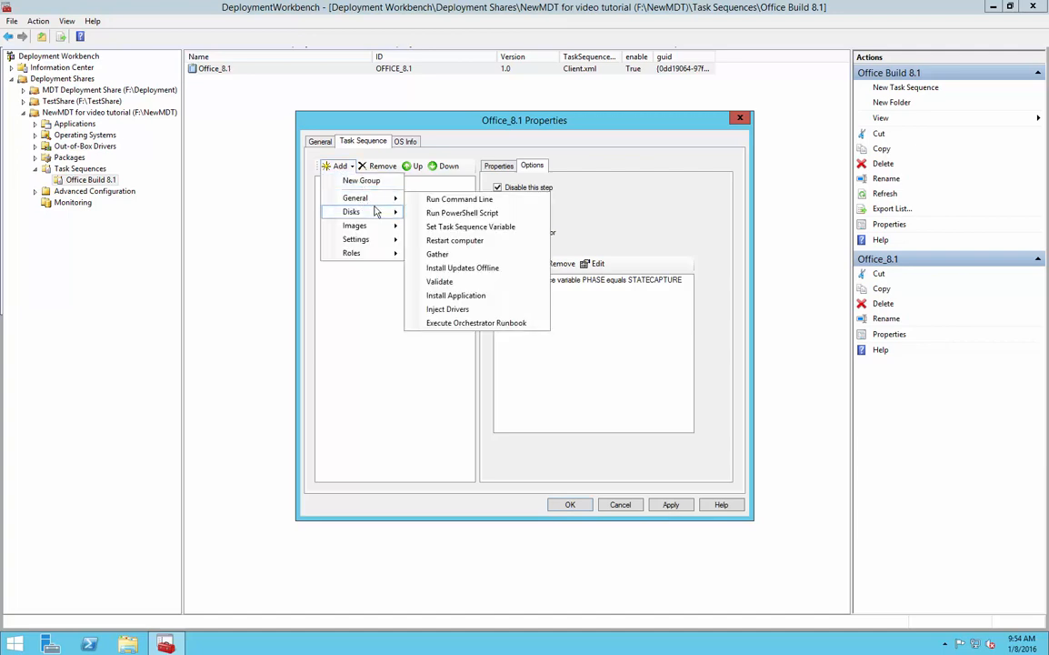
{"action": "mouse_move", "coordinate": [373, 209]}
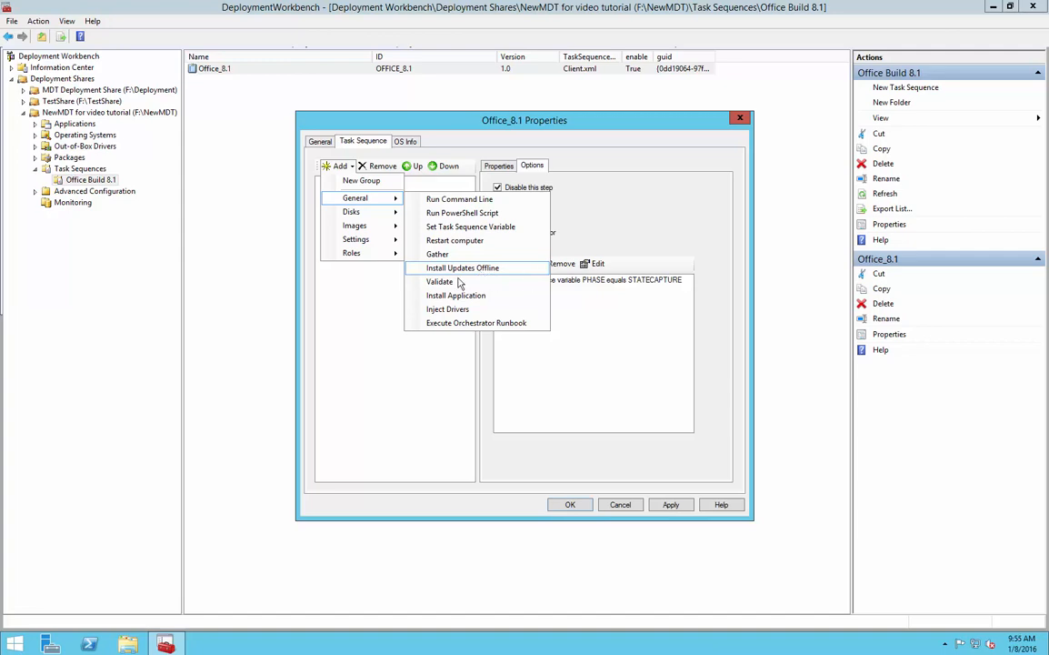
{"action": "left_click", "coordinate": [400, 356]}
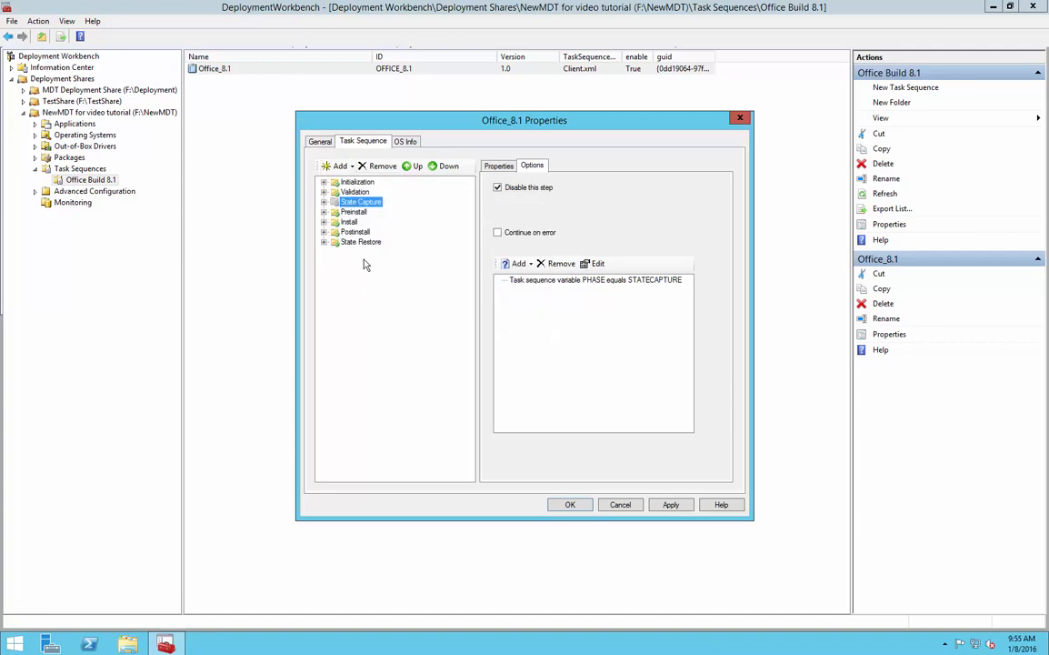
{"action": "left_click", "coordinate": [414, 145]}
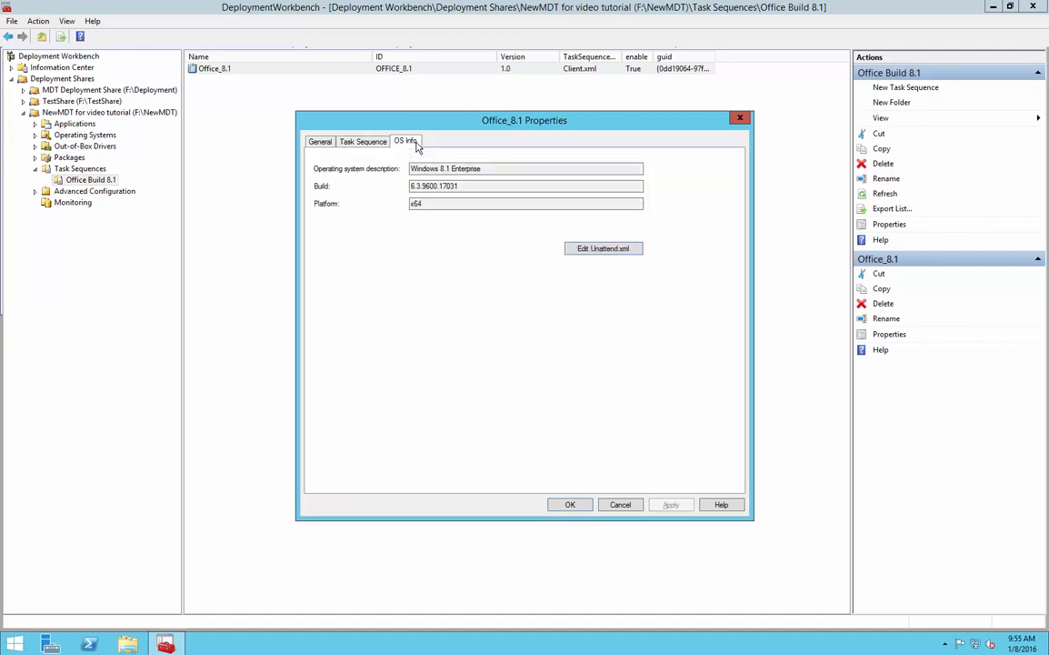